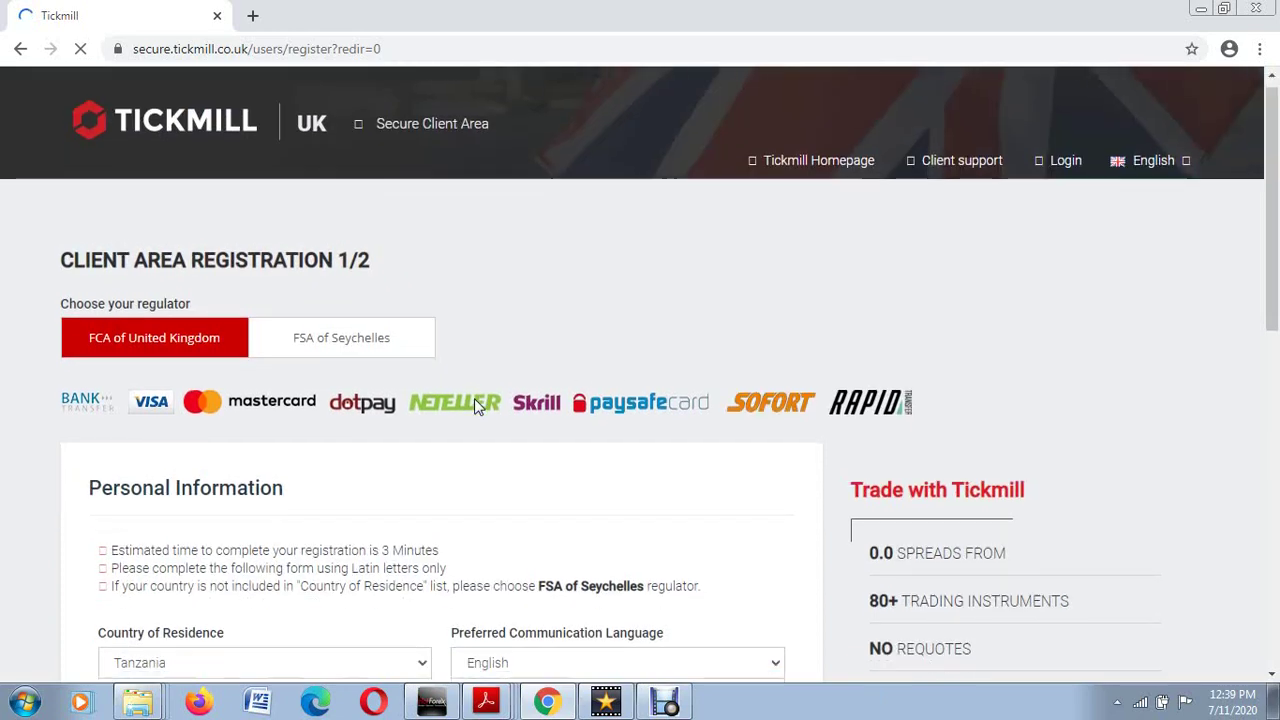
pyautogui.scroll(-4, 475, 400)
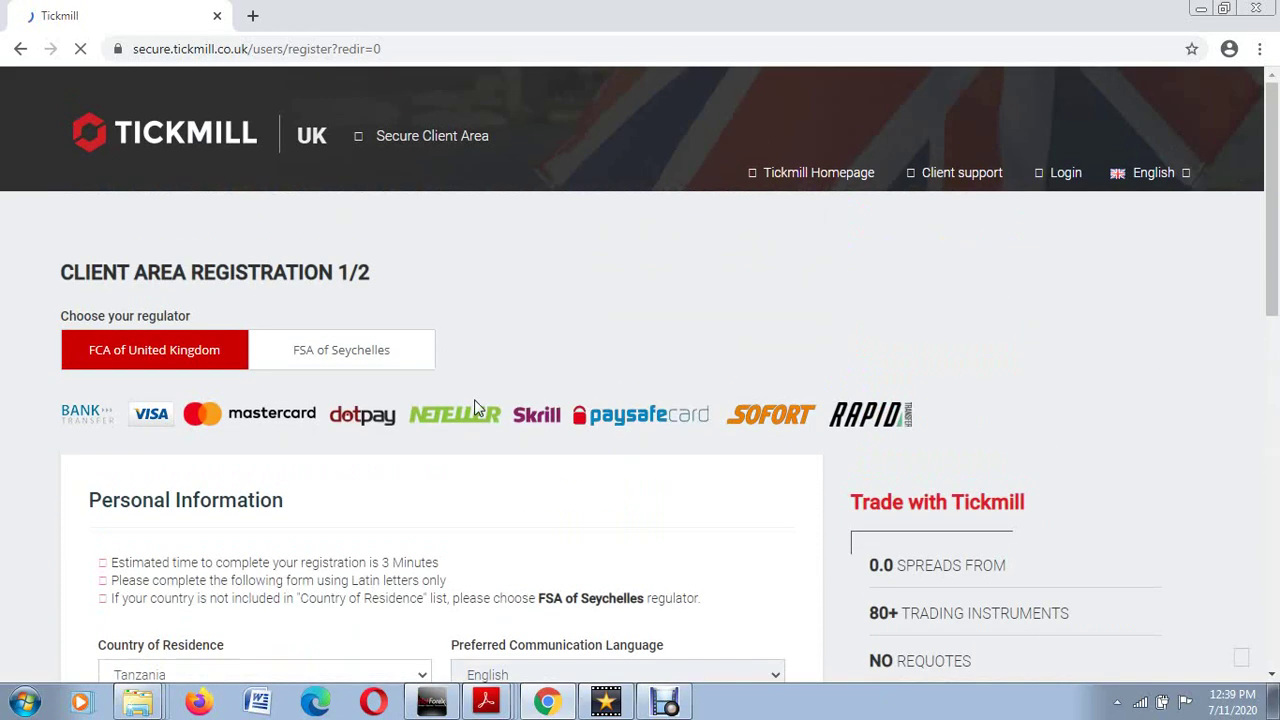
pyautogui.scroll(-4, 474, 399)
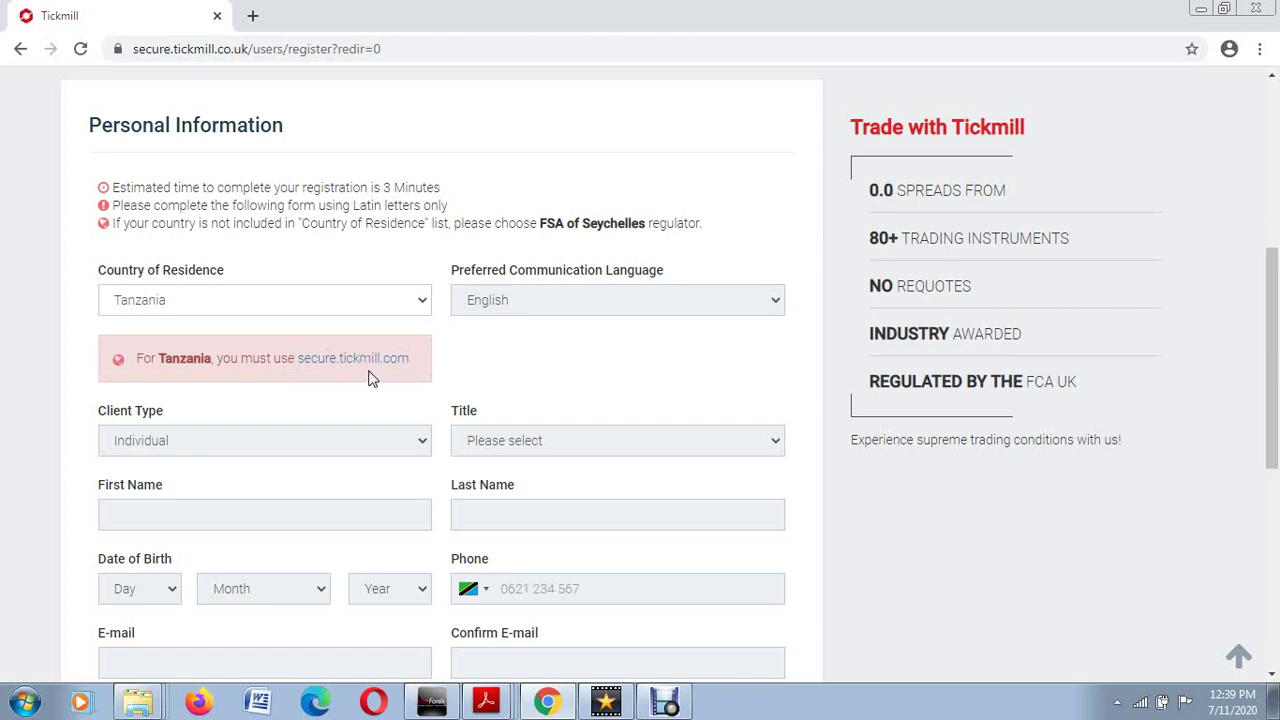
pyautogui.scroll(4, 371, 395)
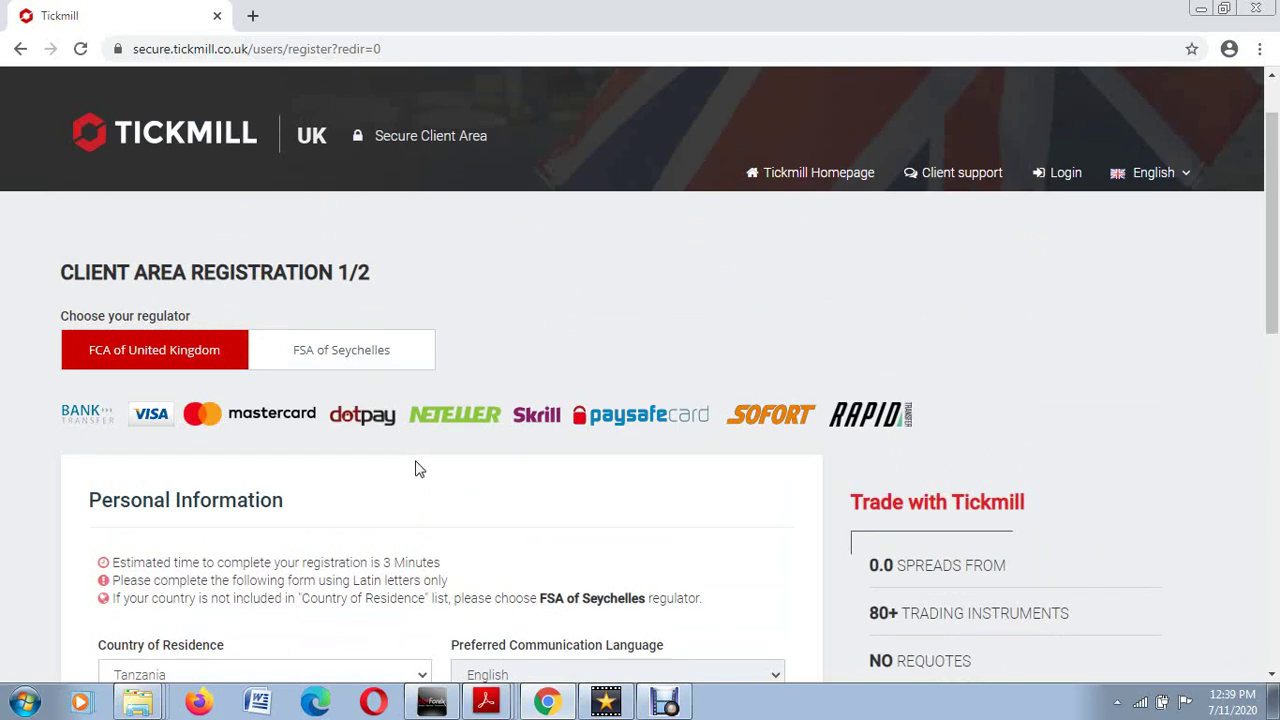
pyautogui.scroll(-2, 414, 466)
pyautogui.scroll(2, 414, 466)
pyautogui.scroll(-4, 285, 493)
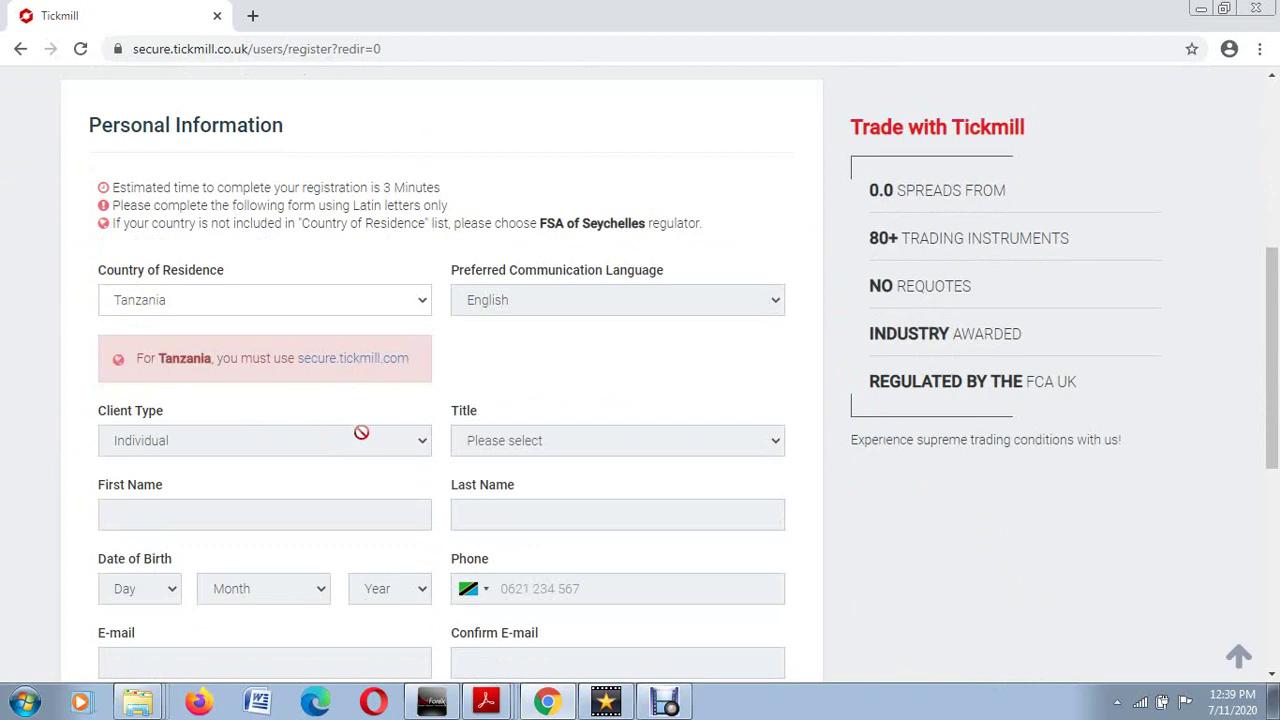
pyautogui.scroll(4, 330, 380)
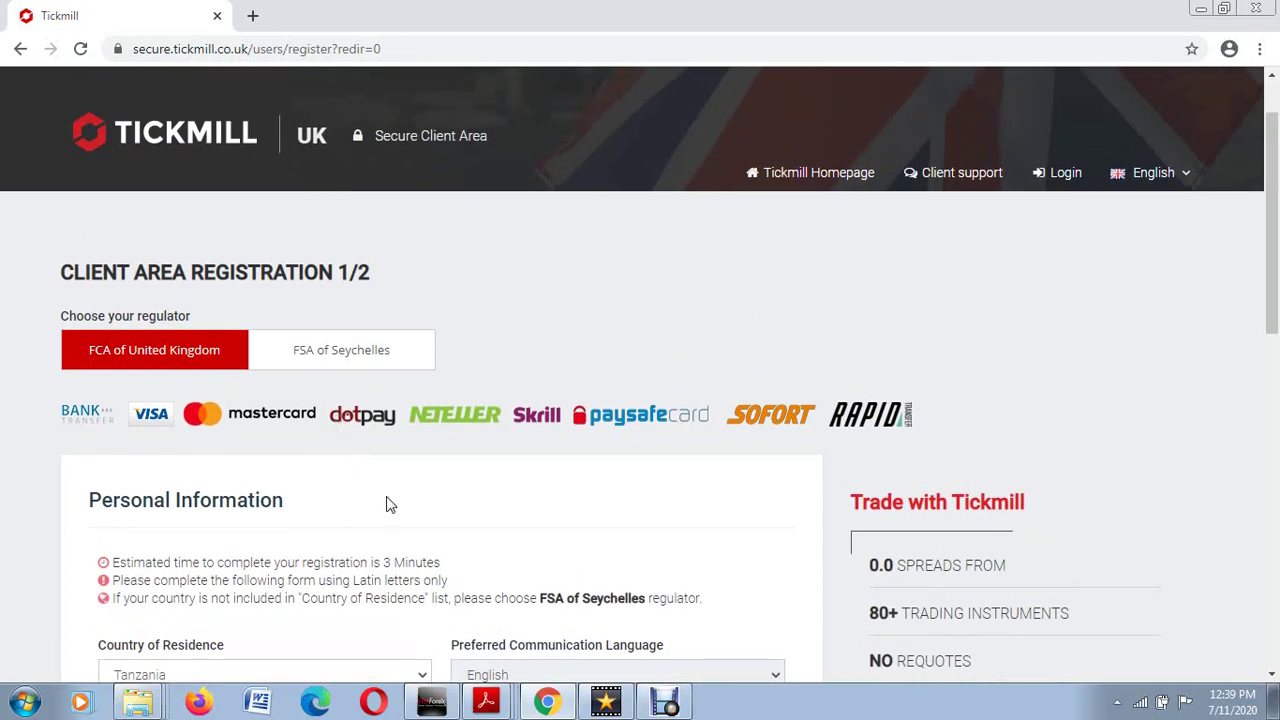
# Step: Choose FSA of Seychelles as the regulator and look over the new secure.tickmill.com form
pyautogui.click(340, 362)
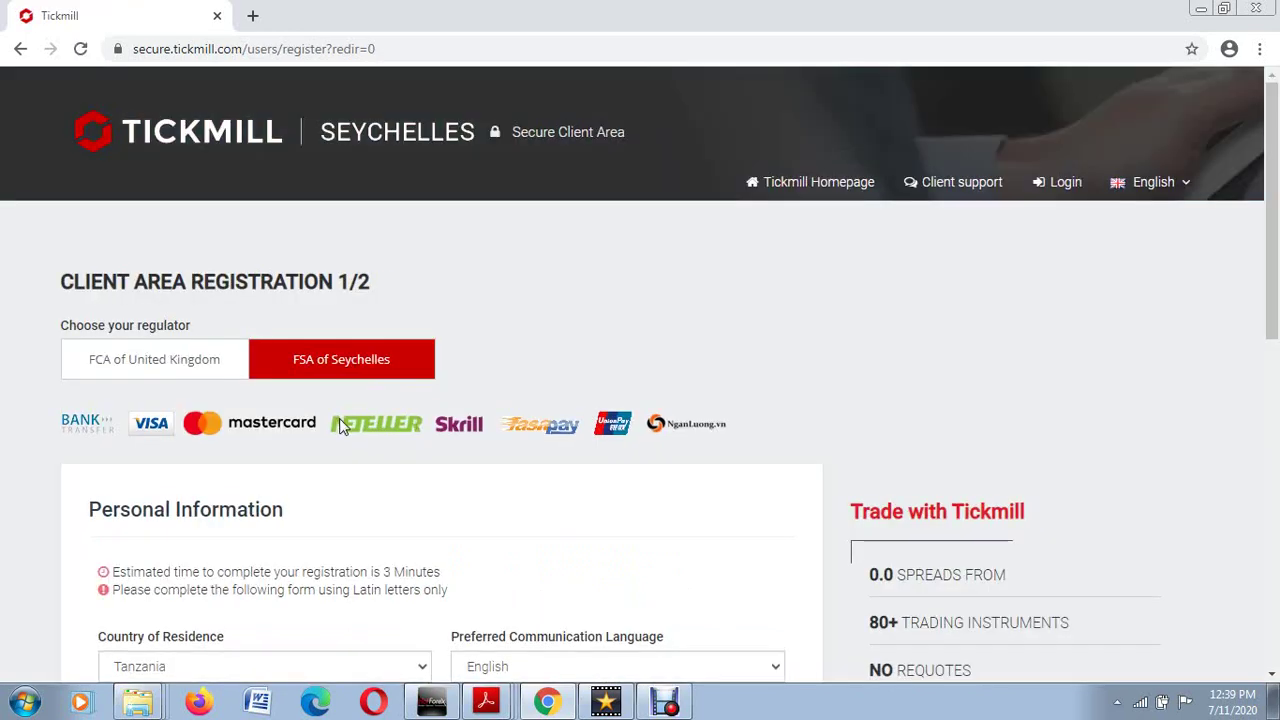
pyautogui.scroll(-5, 332, 470)
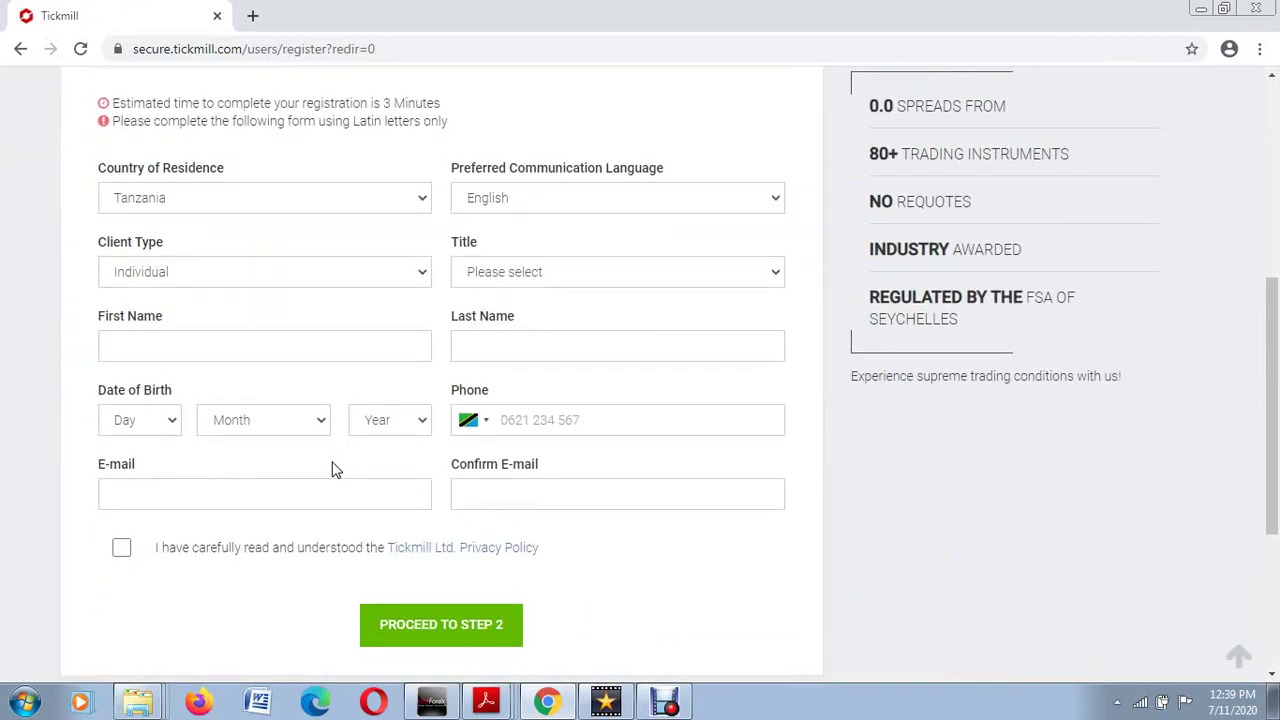
pyautogui.scroll(2, 336, 470)
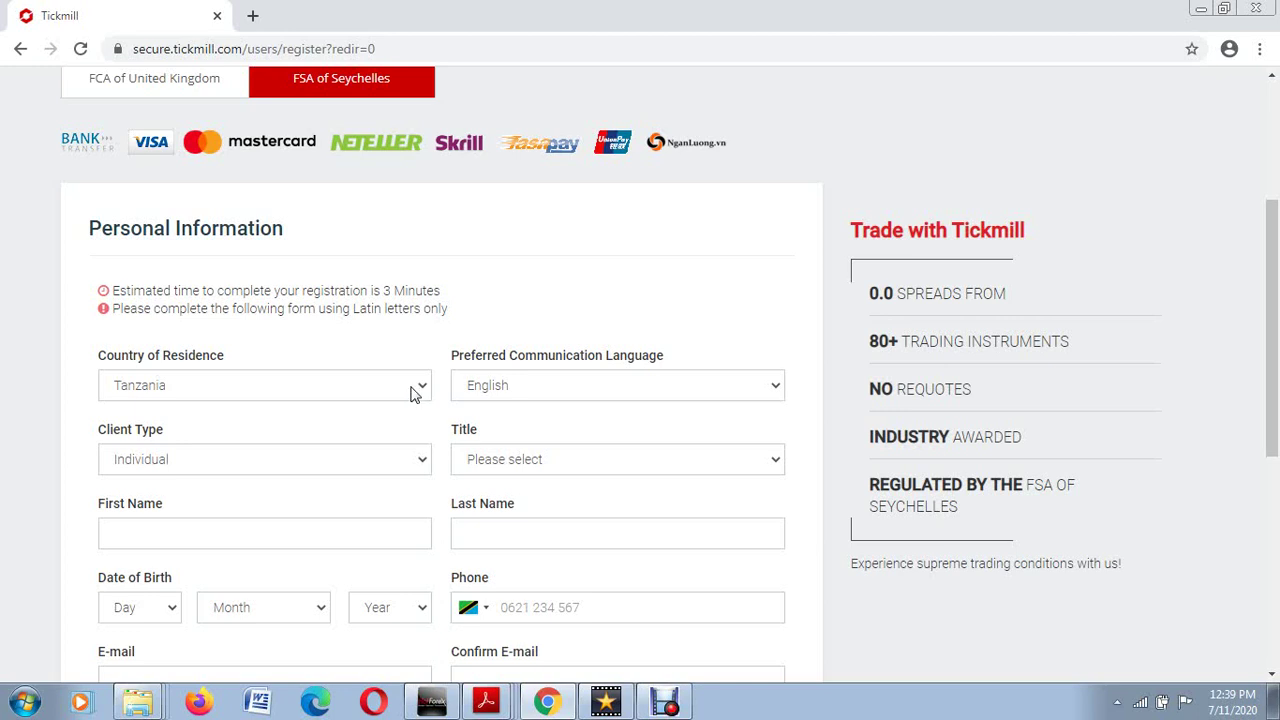
pyautogui.click(432, 386)
pyautogui.scroll(-2, 410, 370)
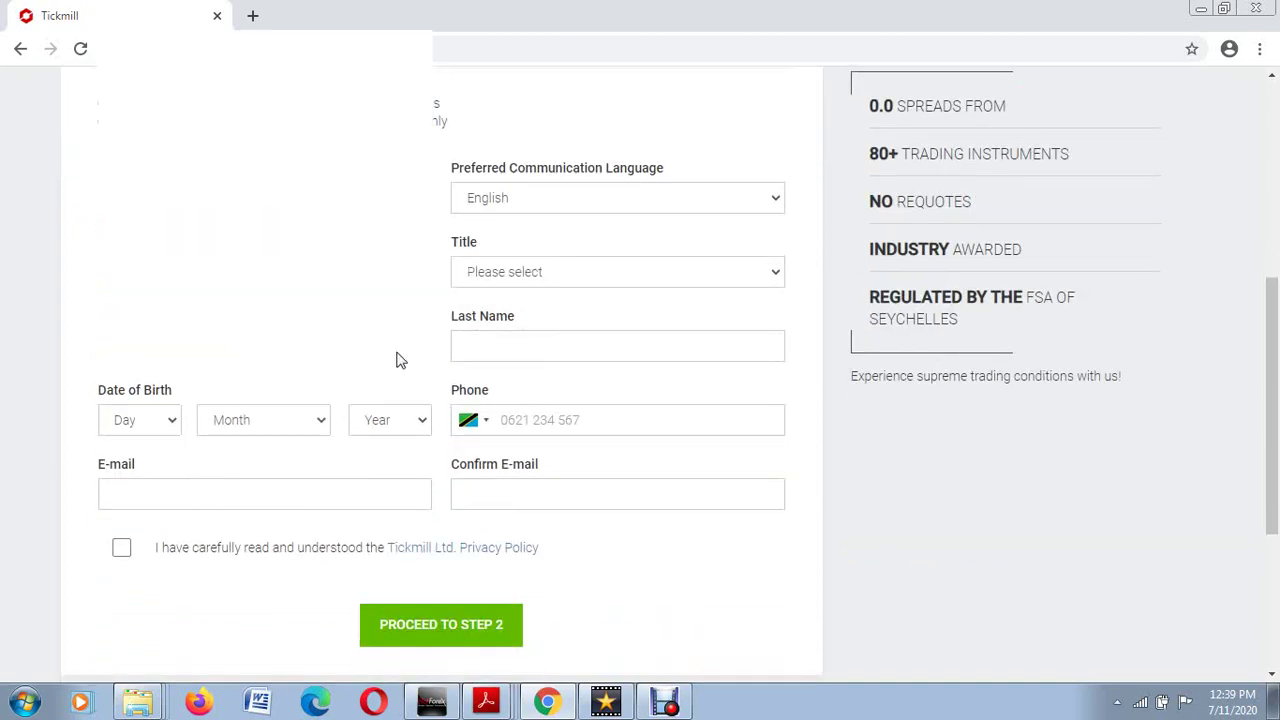
pyautogui.scroll(3, 370, 335)
pyautogui.scroll(-4, 350, 363)
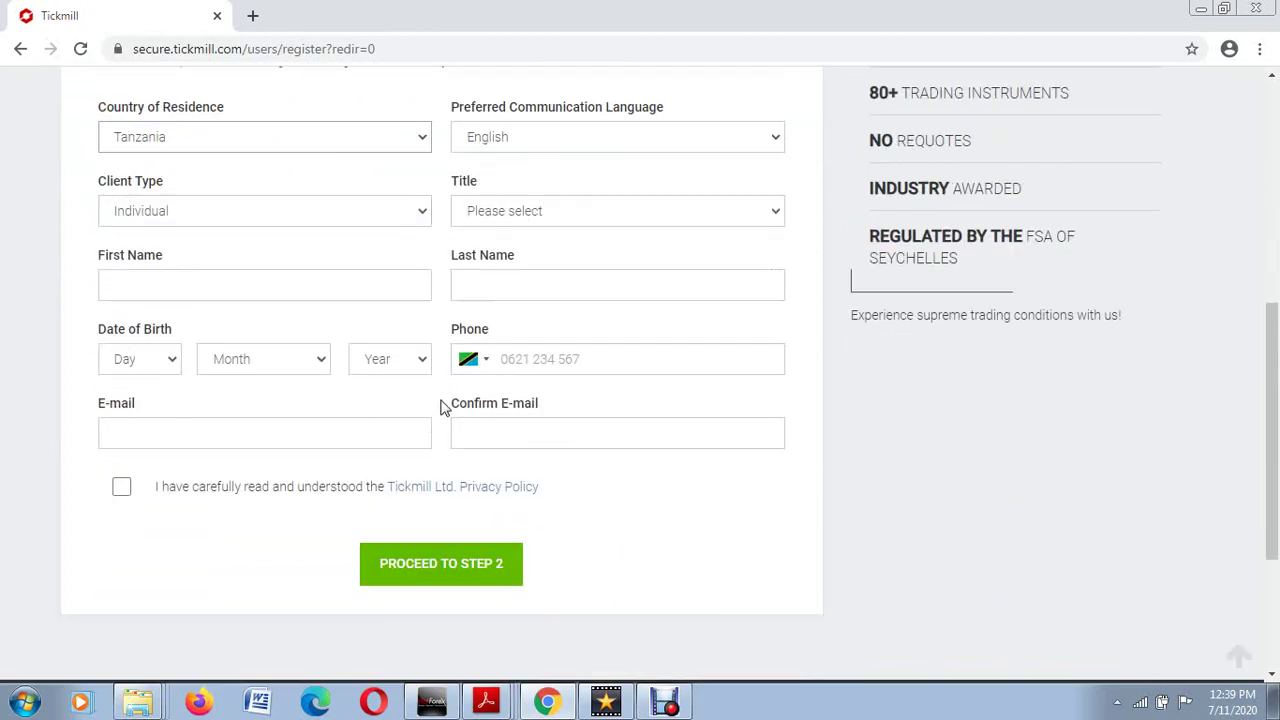
pyautogui.scroll(4, 551, 474)
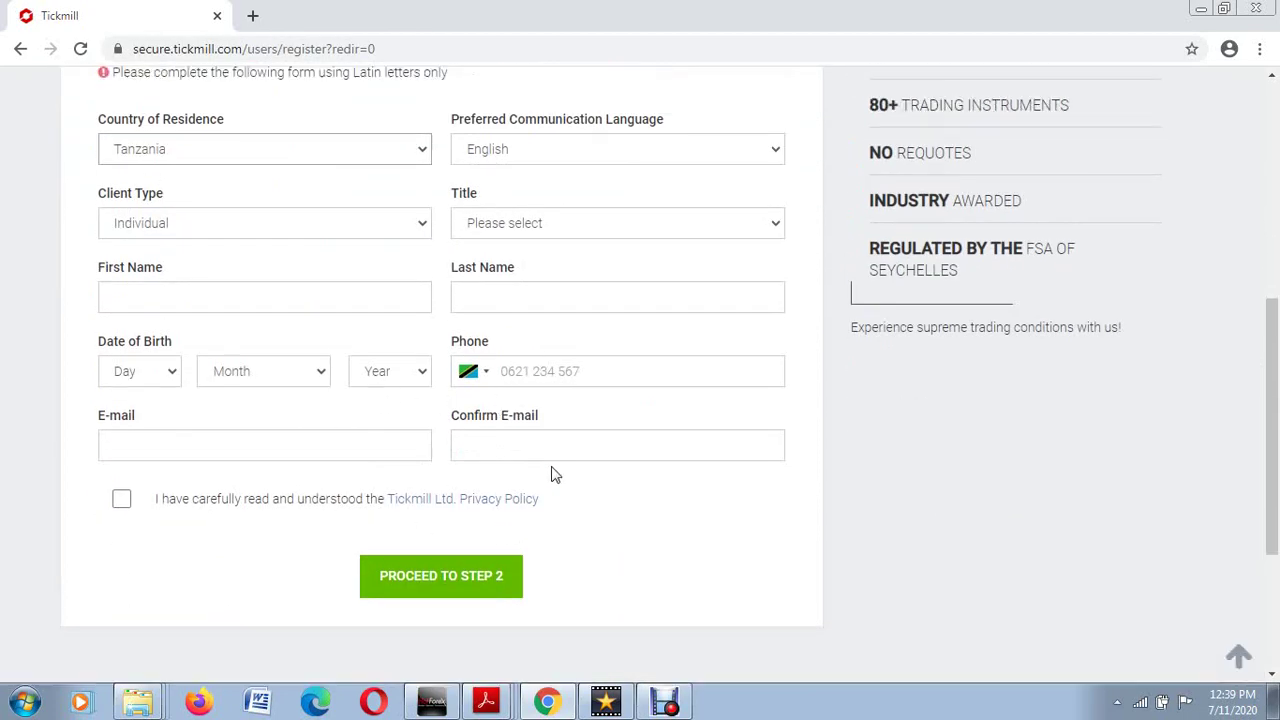
pyautogui.scroll(-4, 553, 474)
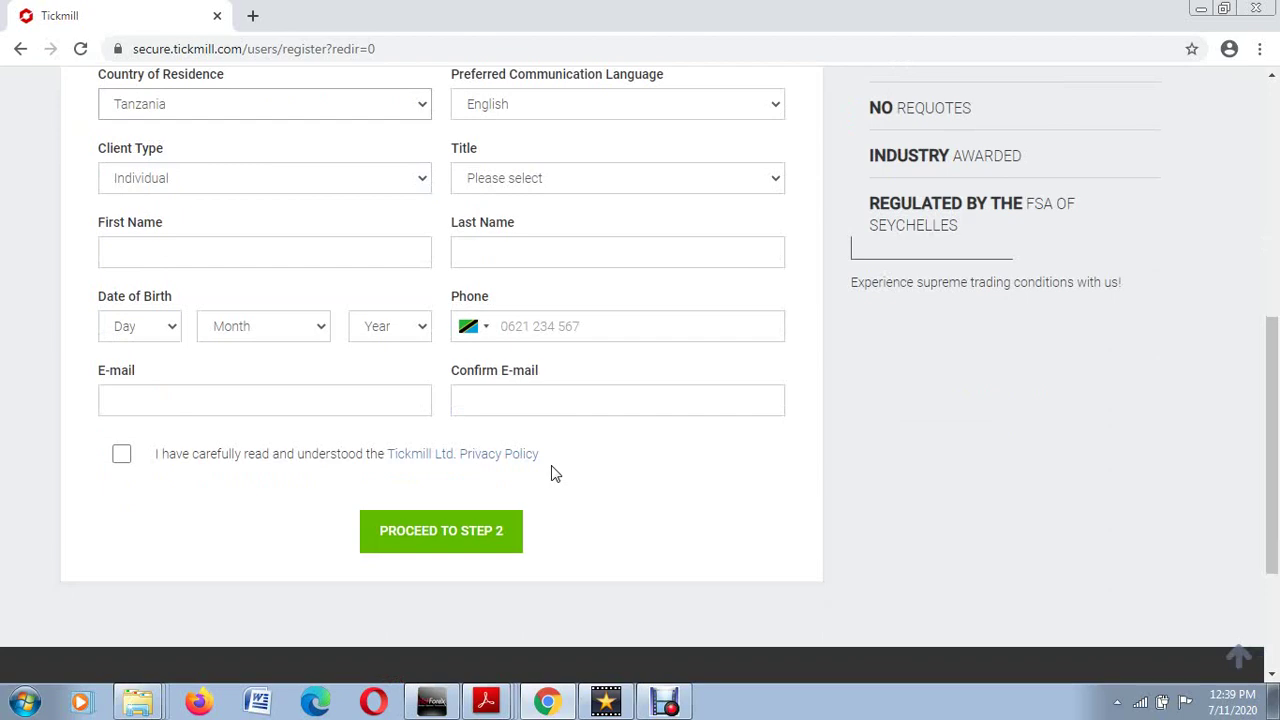
pyautogui.scroll(6, 551, 471)
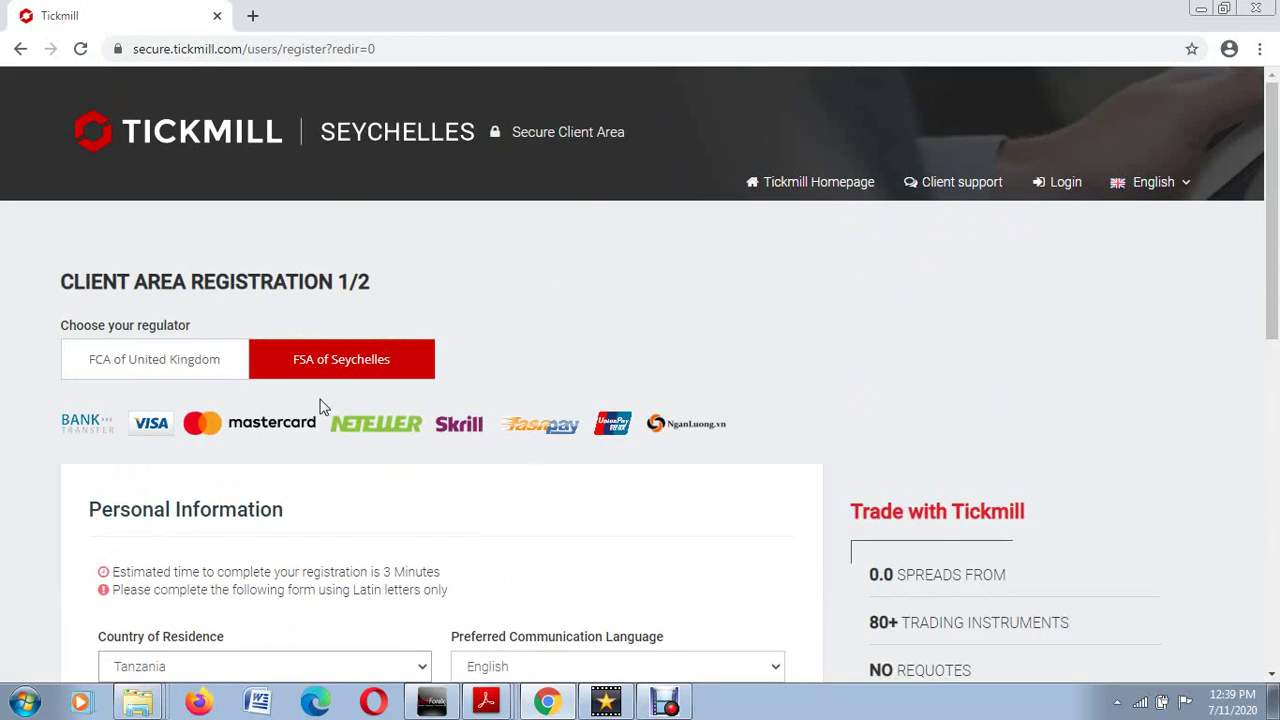
pyautogui.scroll(-2, 300, 410)
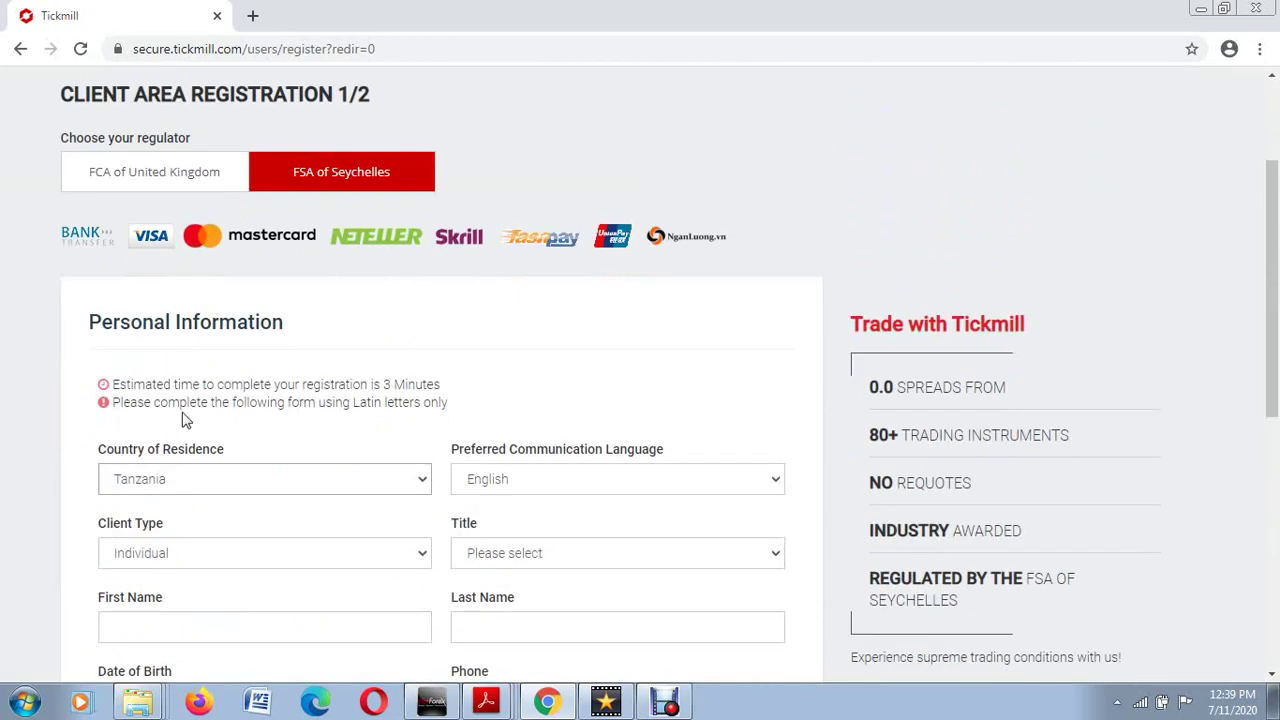
# Step: Confirm Country of Residence stays Tanzania, language English and client type Individual
pyautogui.click(294, 481)
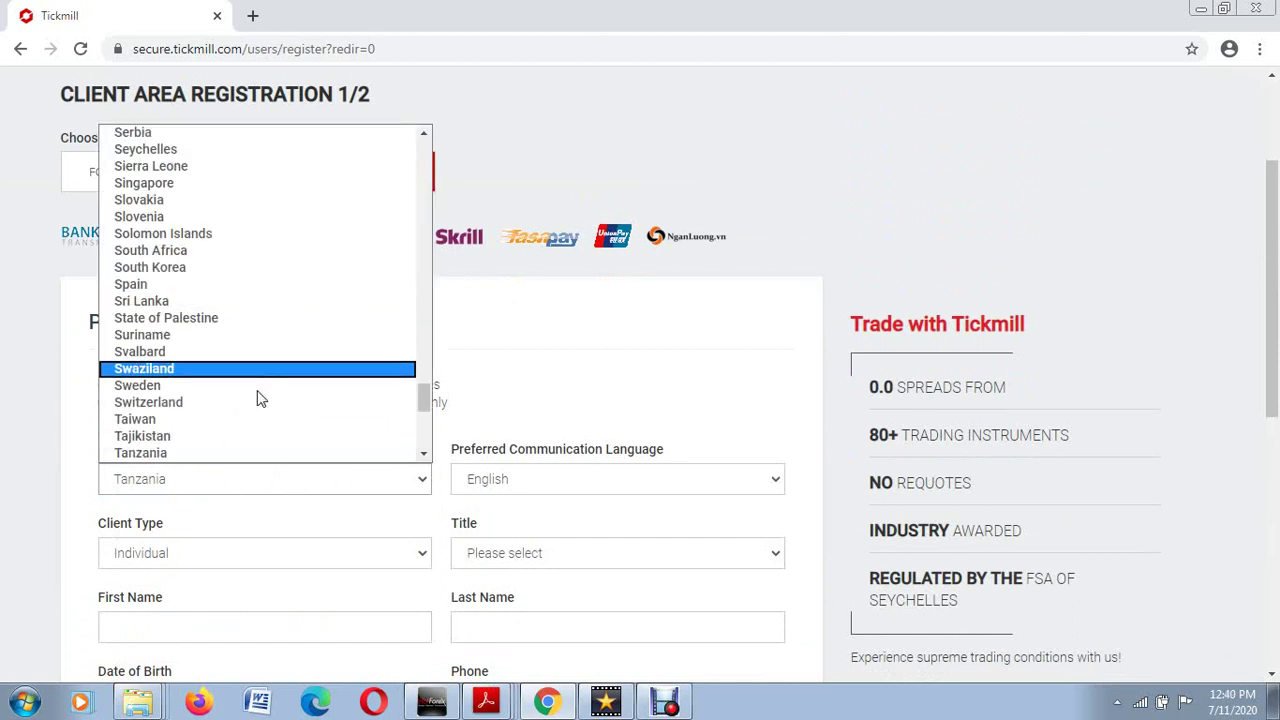
pyautogui.click(200, 491)
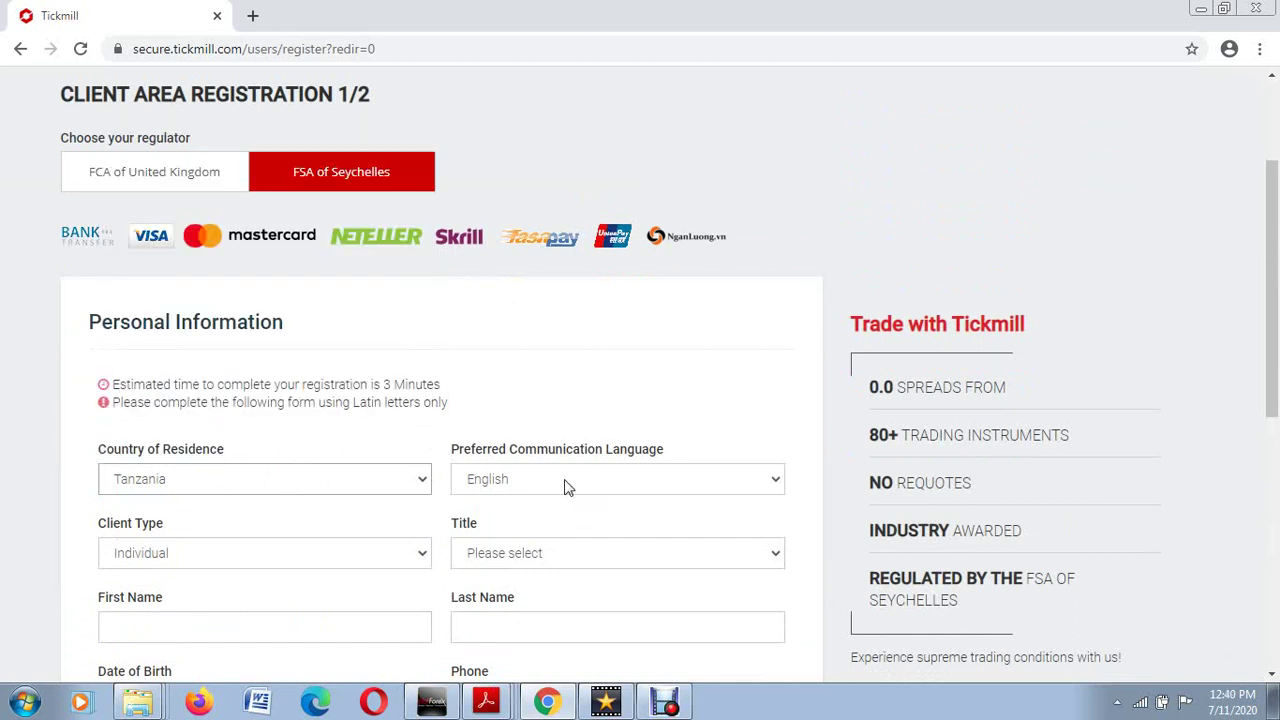
pyautogui.click(565, 487)
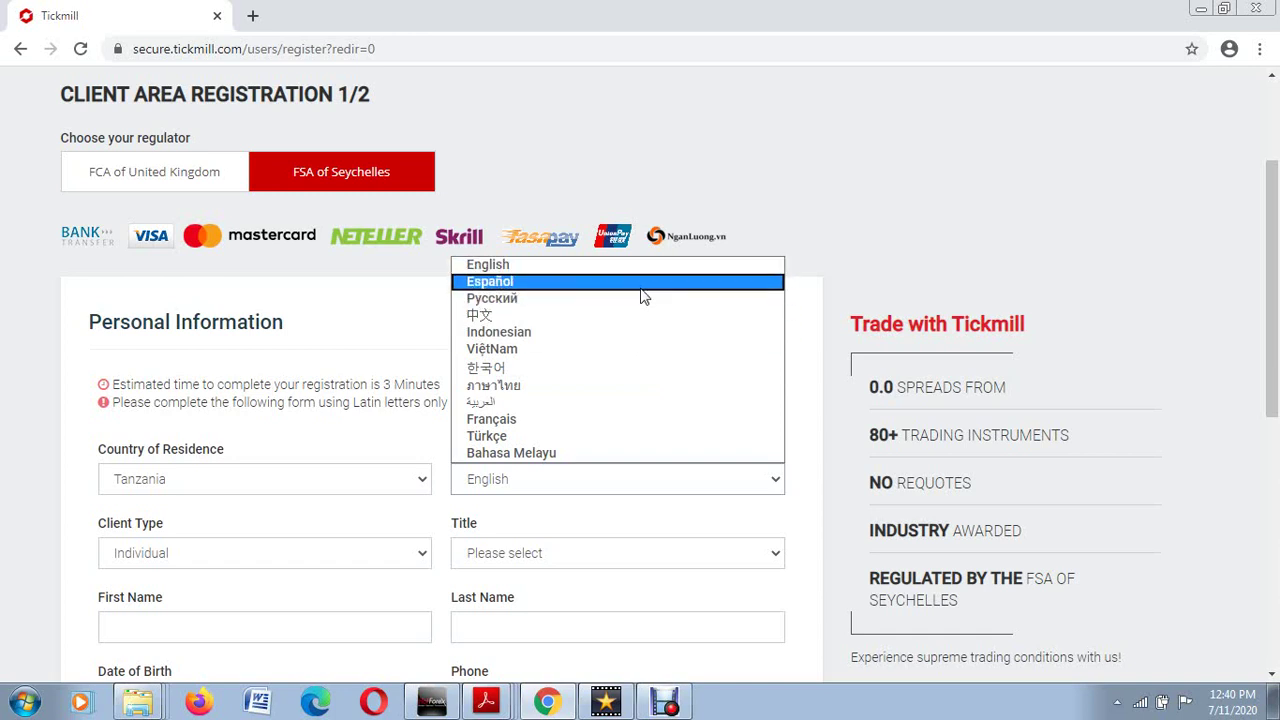
pyautogui.click(540, 275)
pyautogui.scroll(-3, 309, 354)
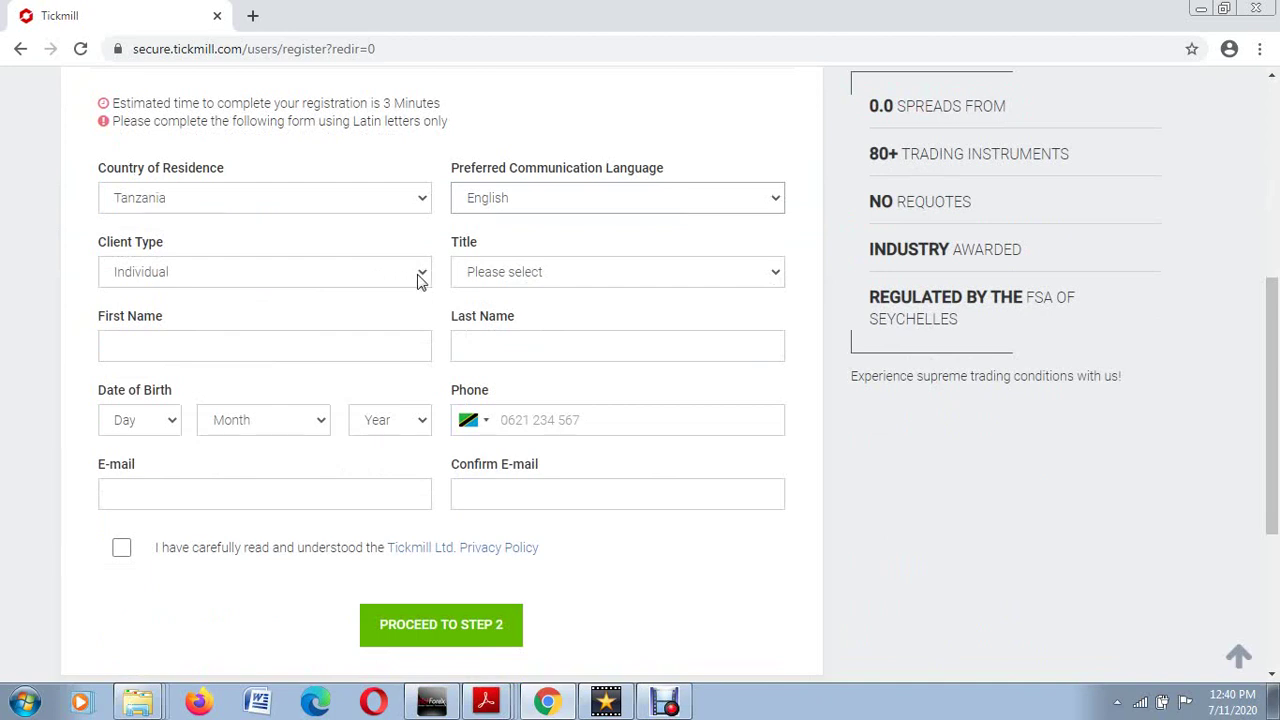
pyautogui.click(419, 281)
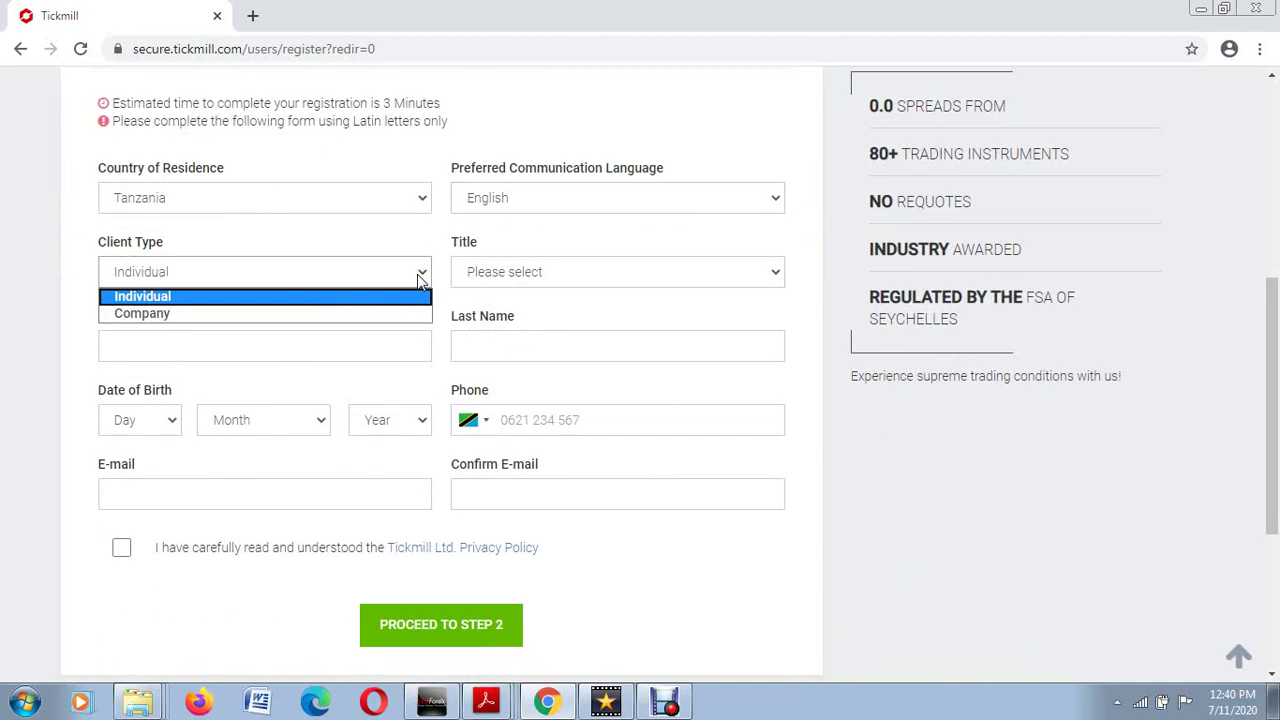
pyautogui.click(419, 281)
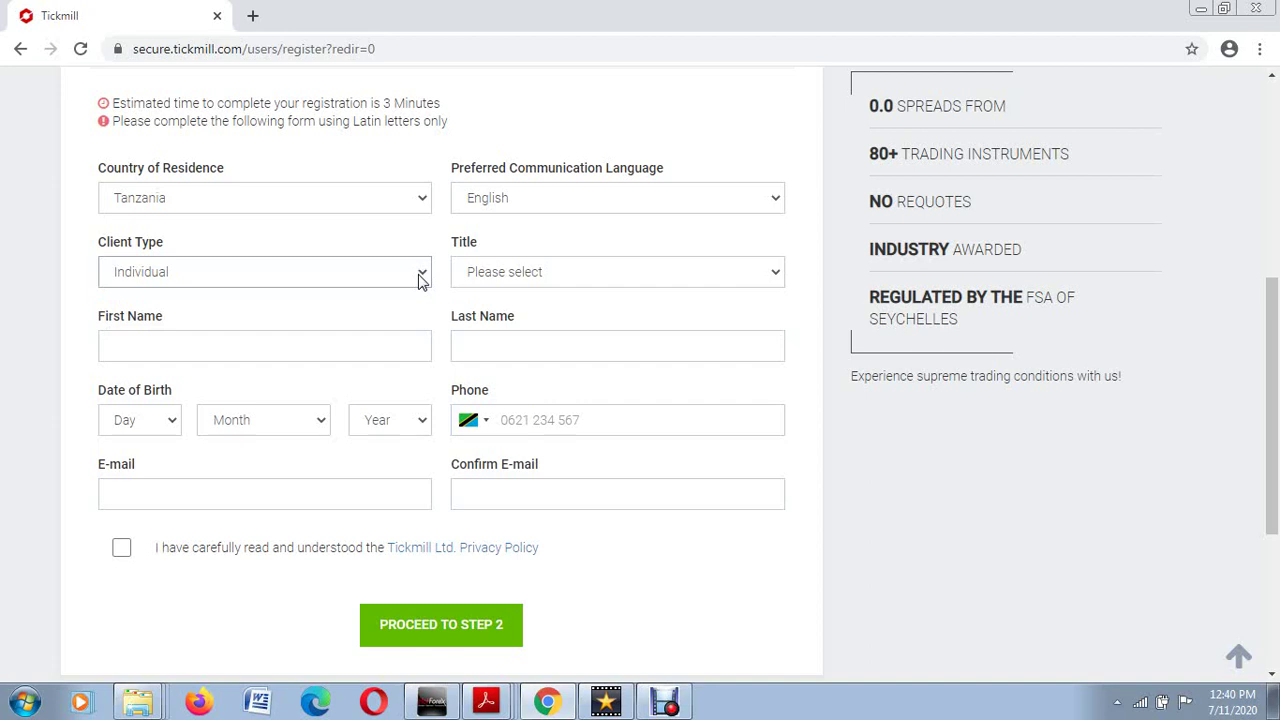
# Step: Set the Title dropdown to Mr
pyautogui.click(777, 279)
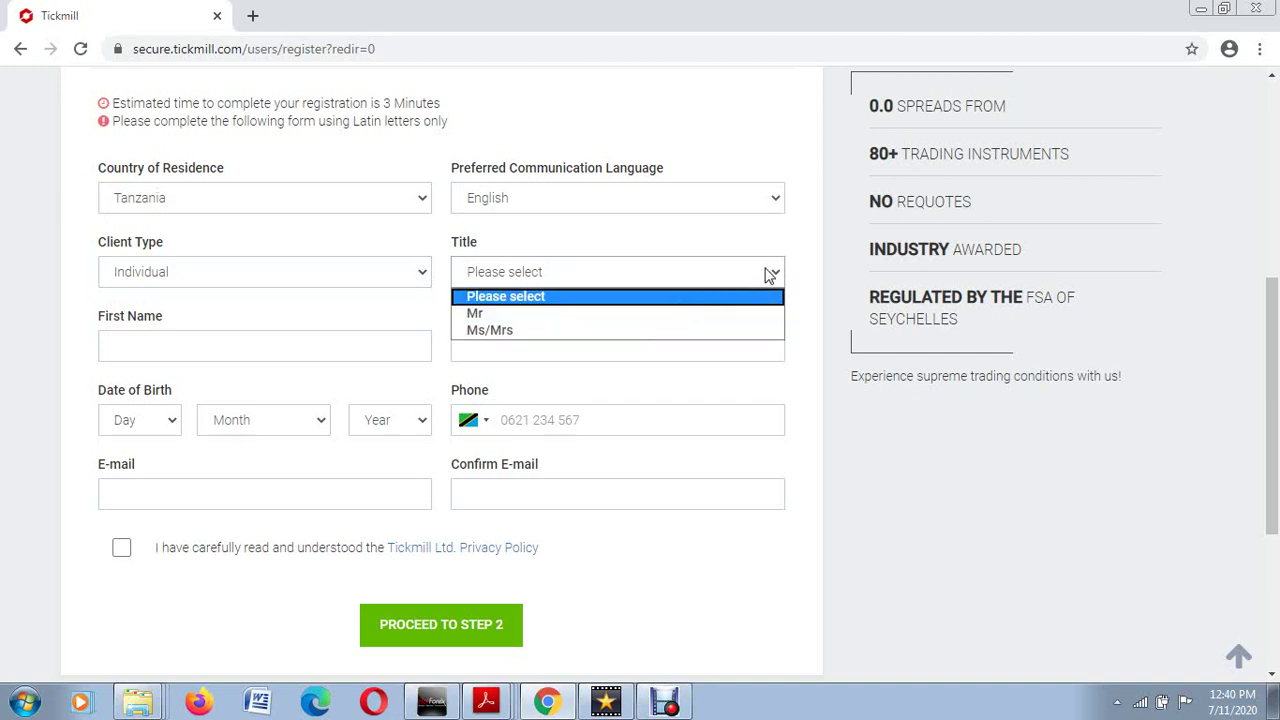
pyautogui.click(768, 275)
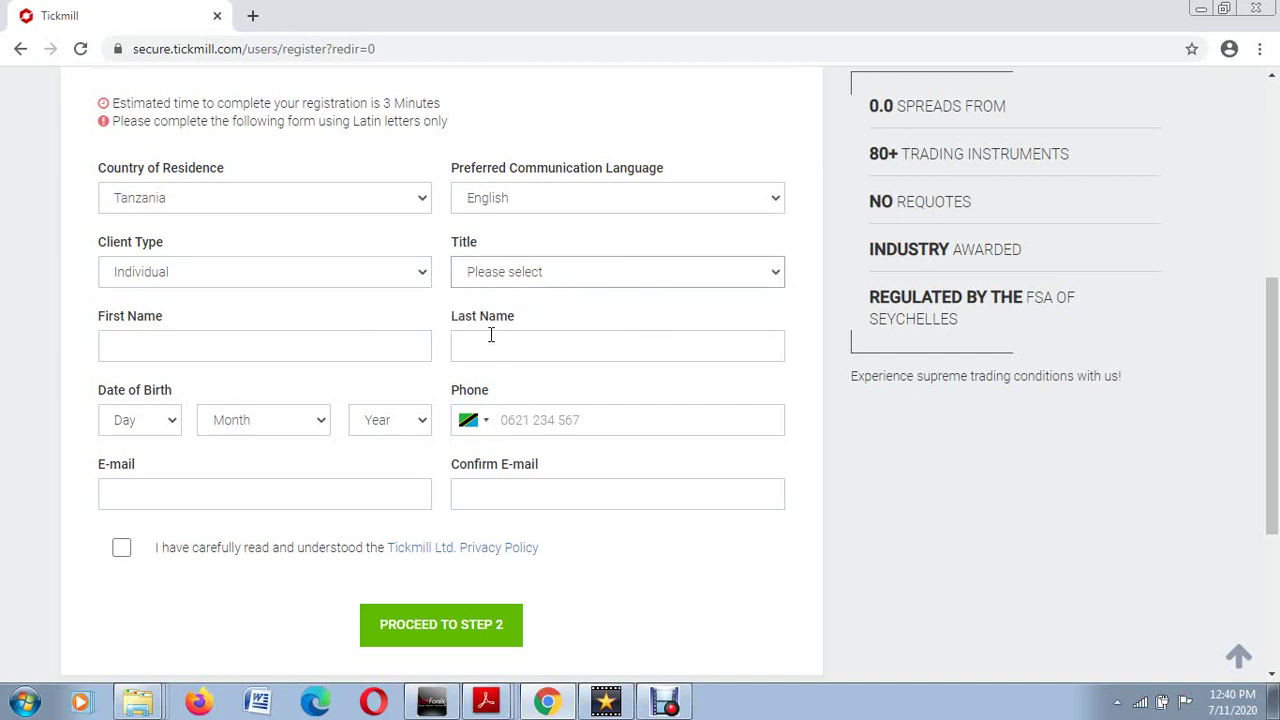
pyautogui.scroll(-1, 490, 337)
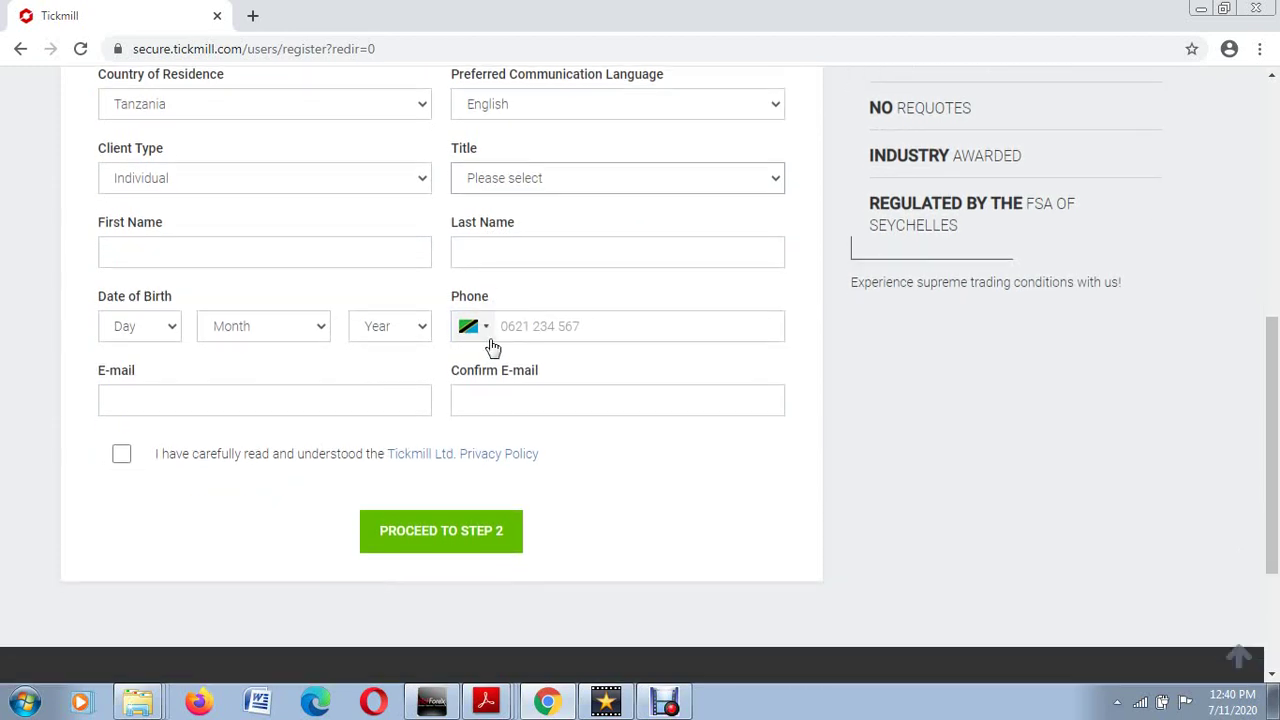
pyautogui.scroll(2, 670, 204)
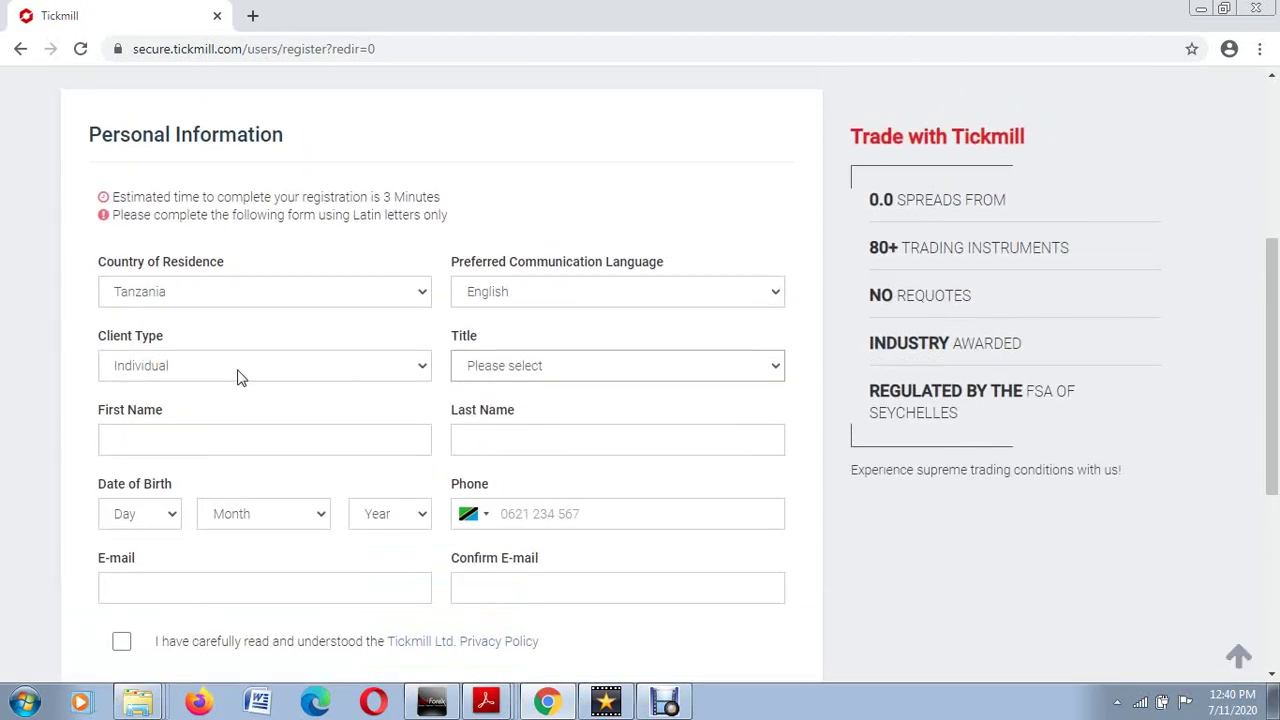
pyautogui.click(781, 370)
pyautogui.click(570, 408)
pyautogui.scroll(-2, 383, 397)
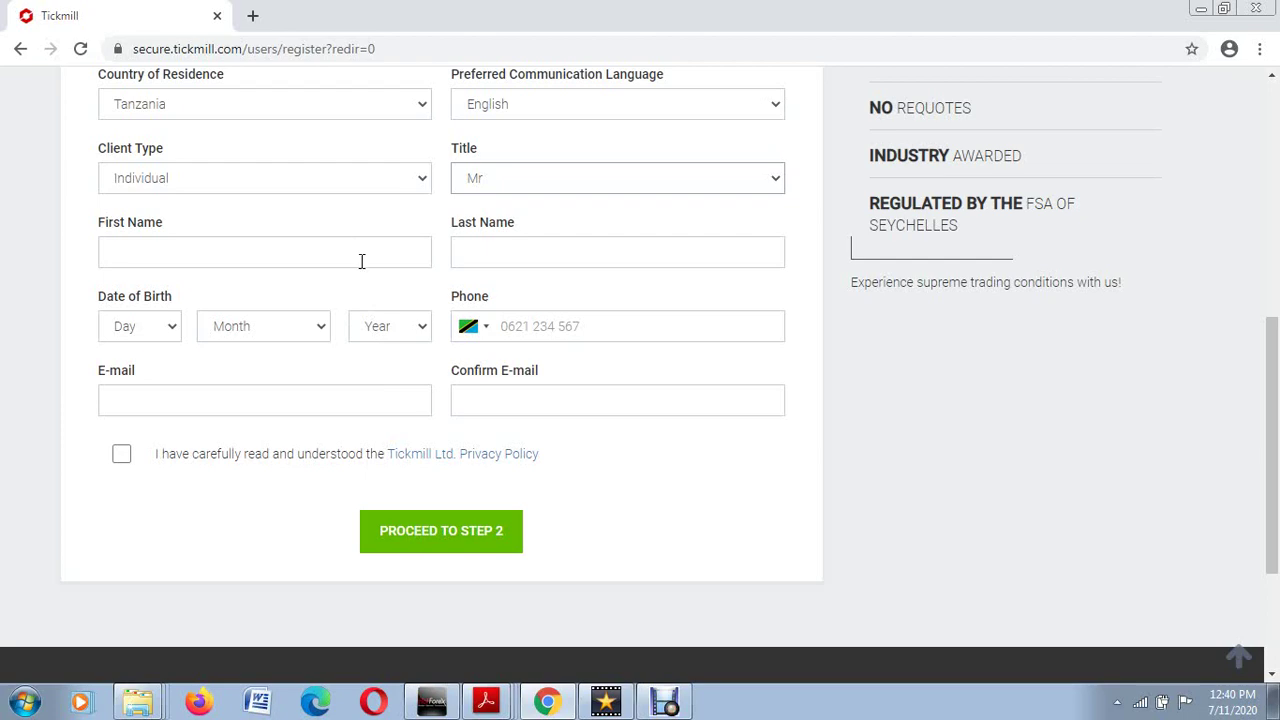
# Step: Enter the applicant's first name and last name
pyautogui.scroll(3, 360, 271)
pyautogui.scroll(-3, 357, 289)
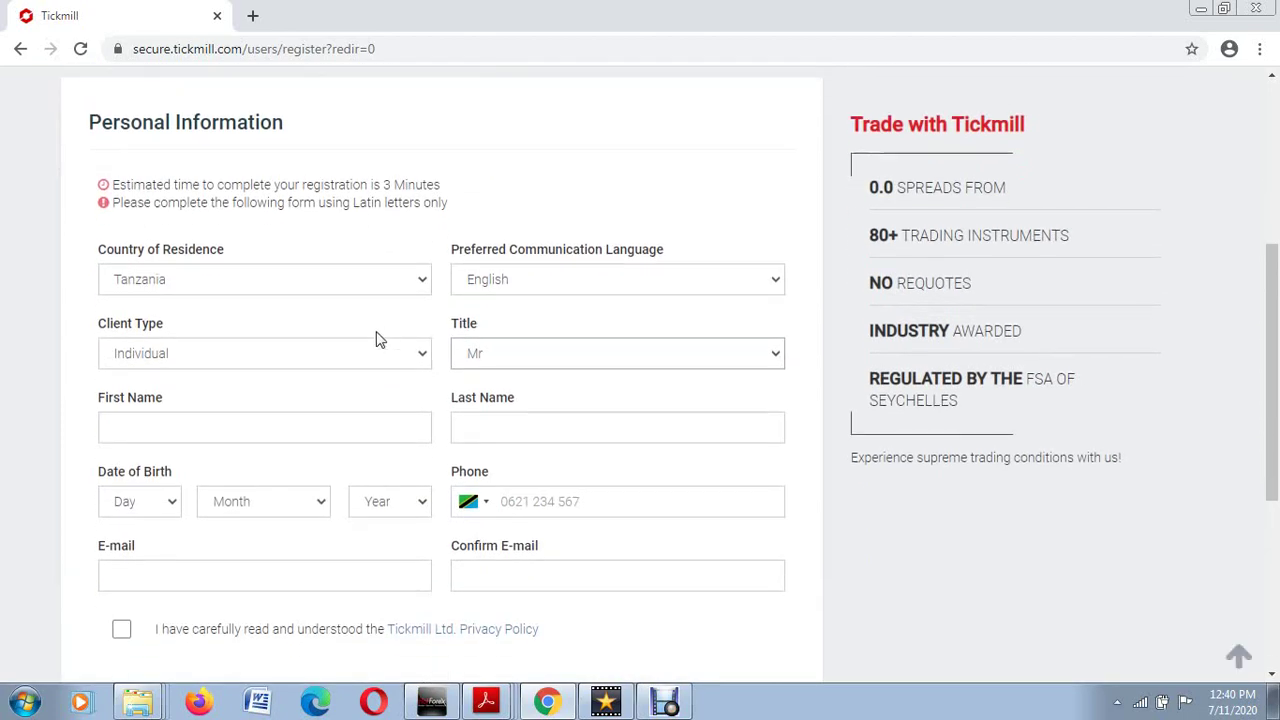
pyautogui.click(179, 254)
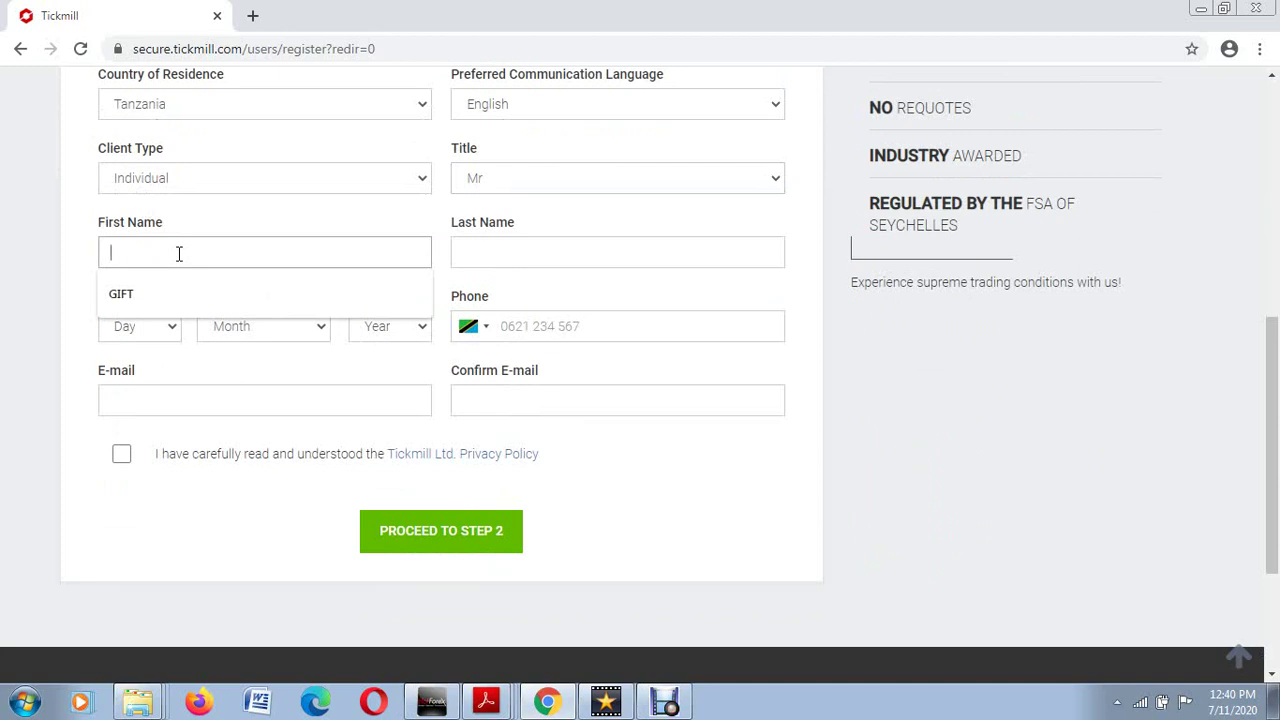
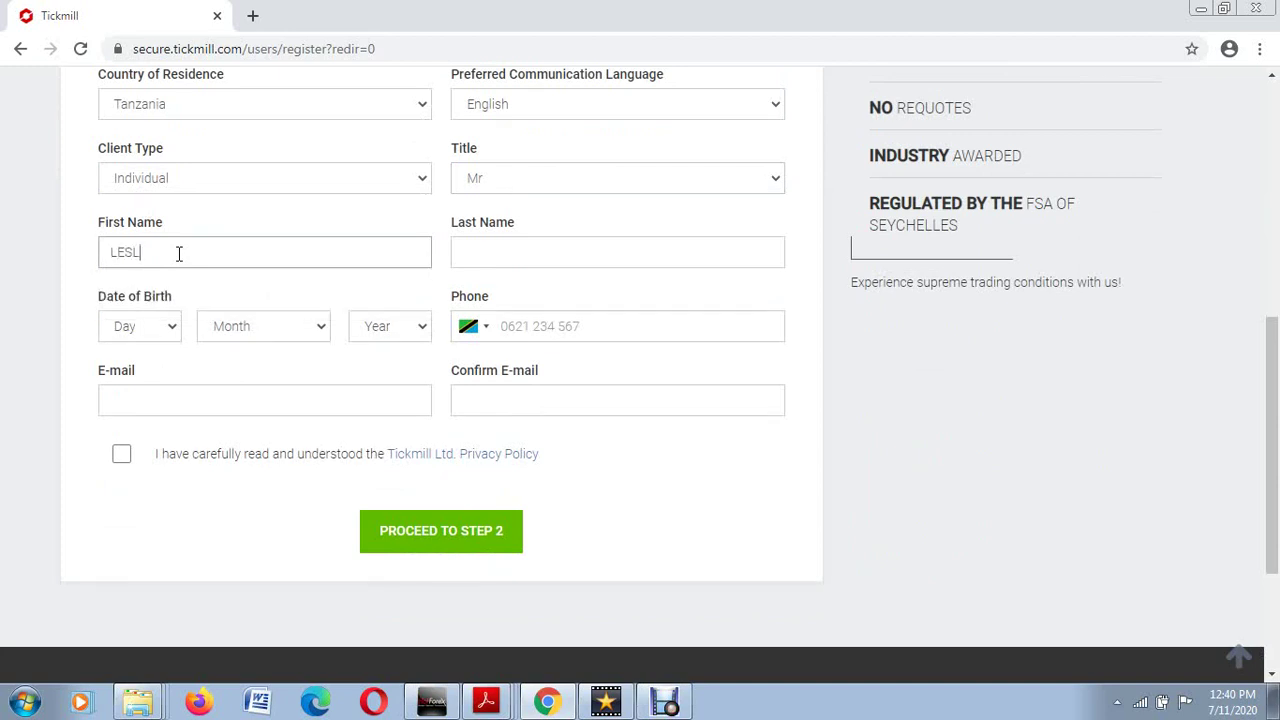
pyautogui.click(480, 254)
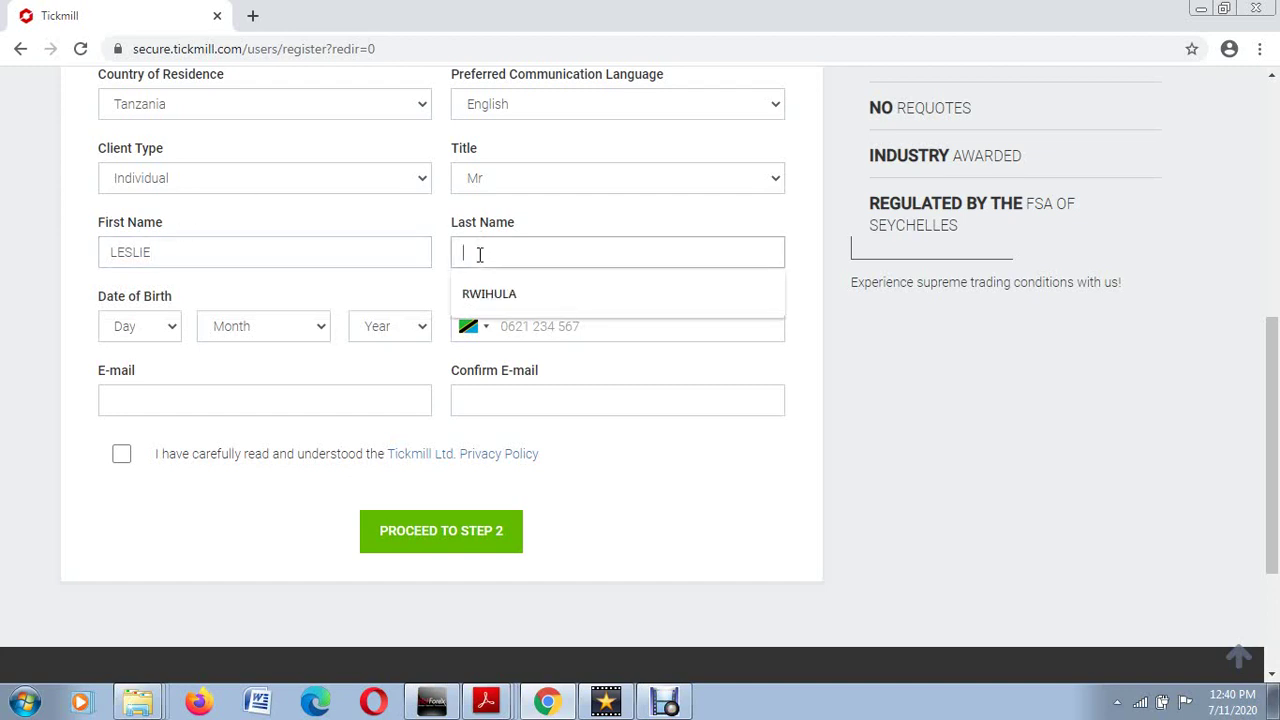
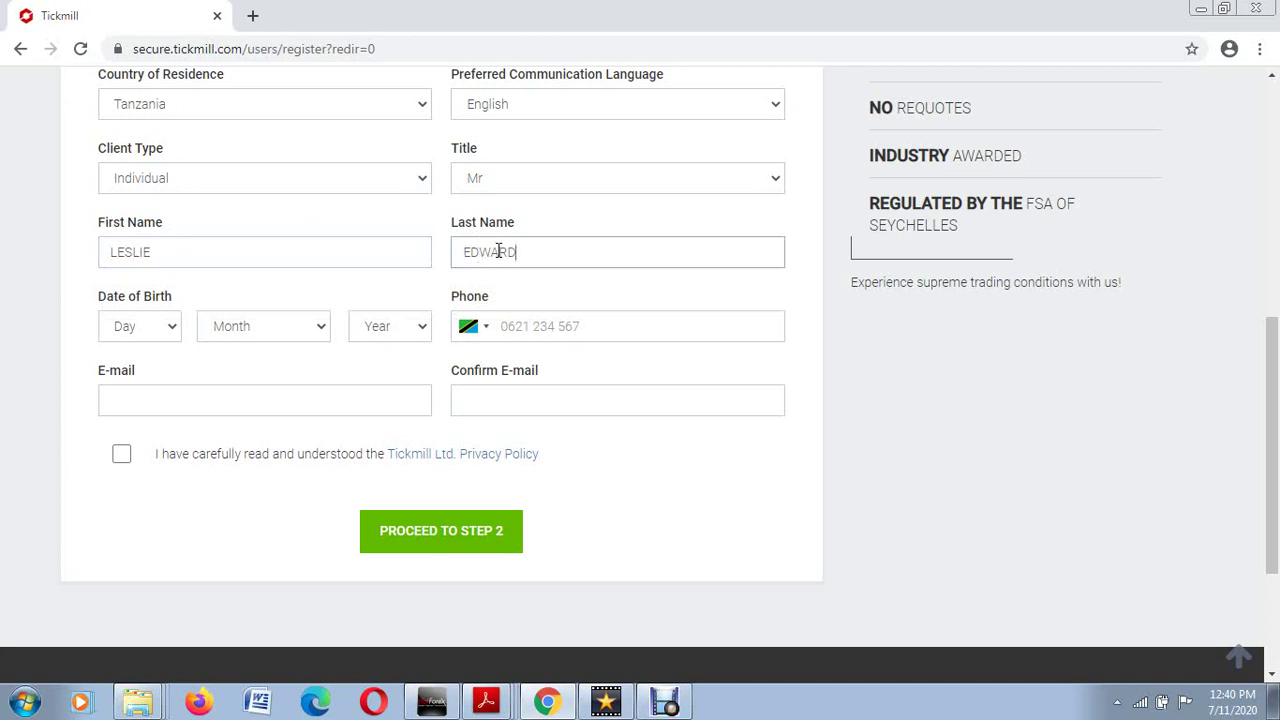
pyautogui.click(172, 337)
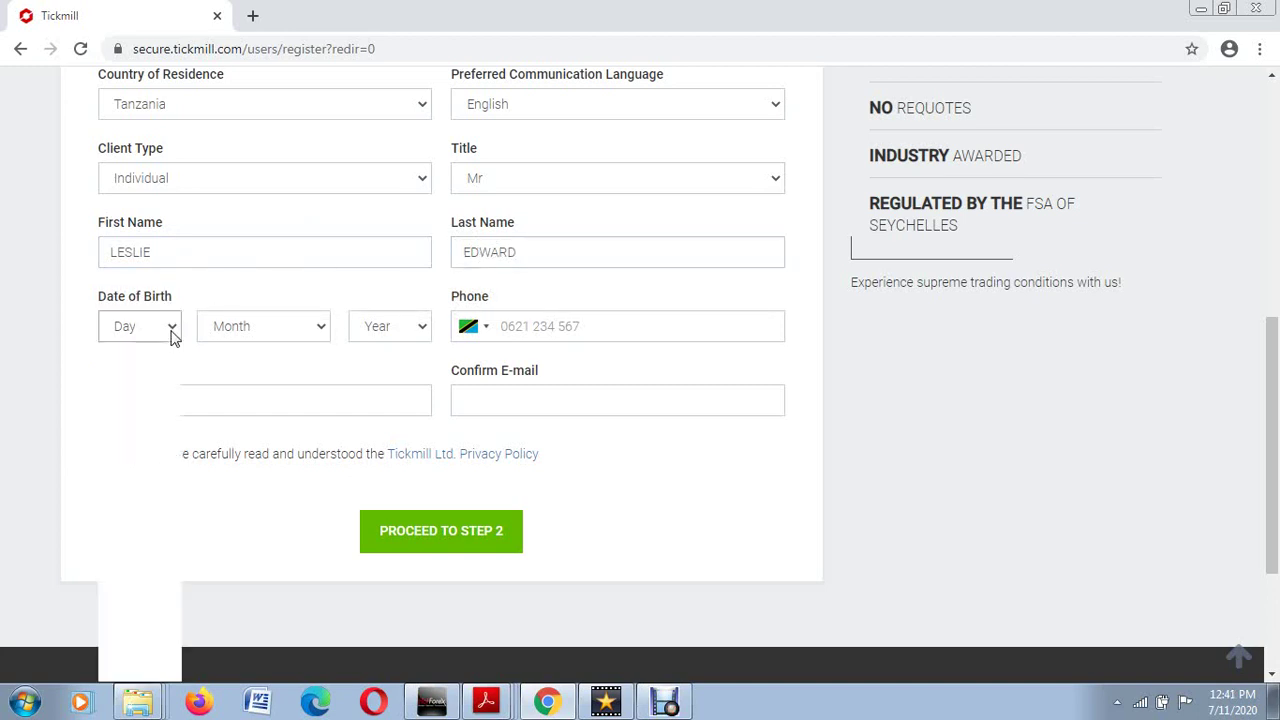
pyautogui.click(150, 500)
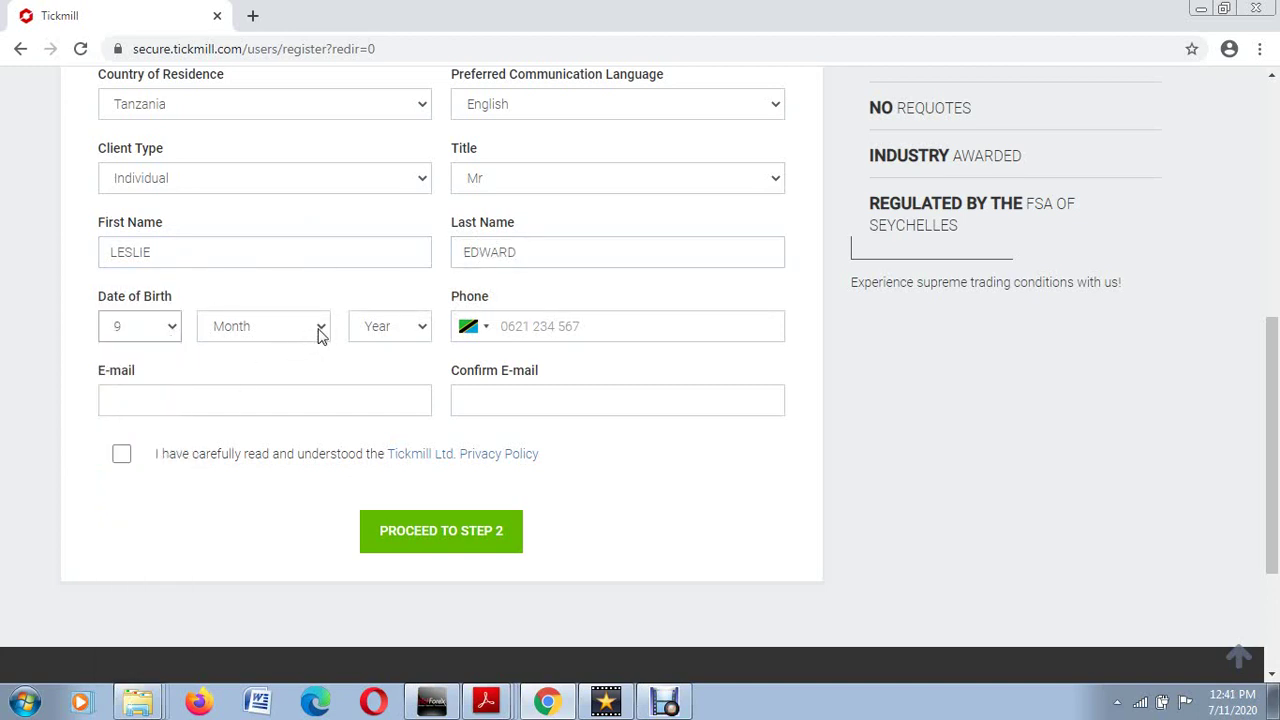
pyautogui.click(320, 331)
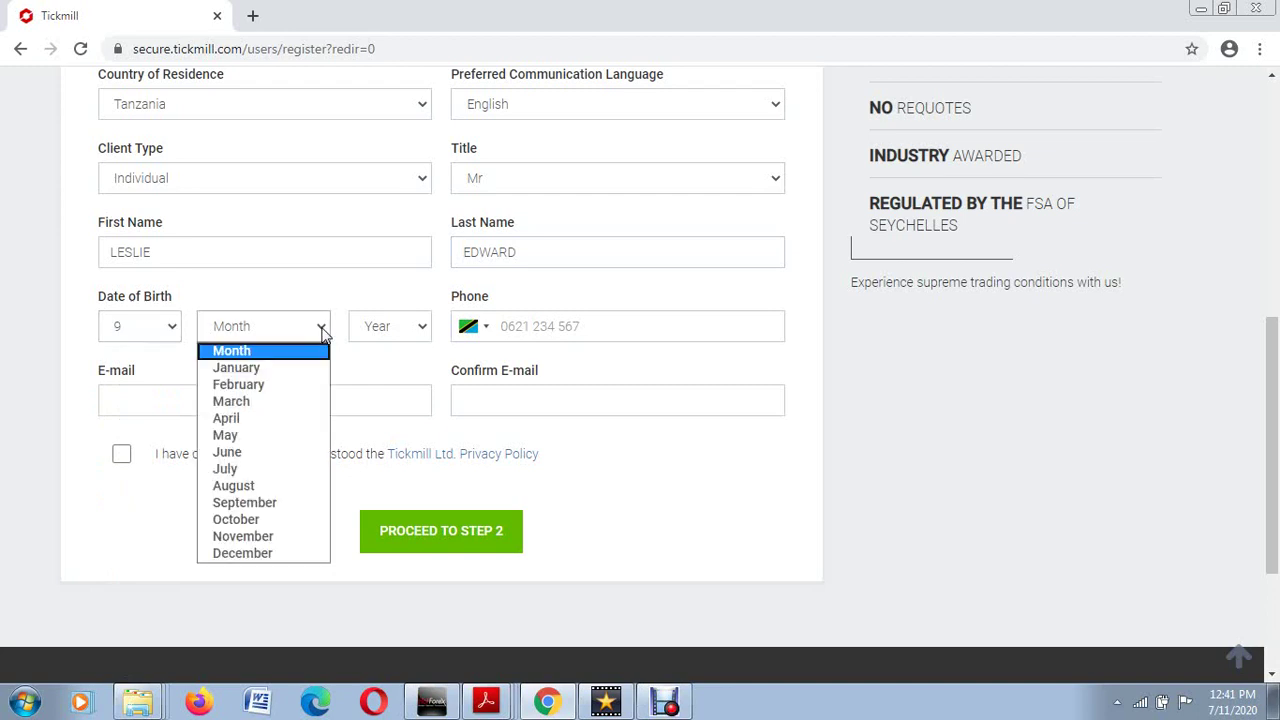
pyautogui.click(284, 438)
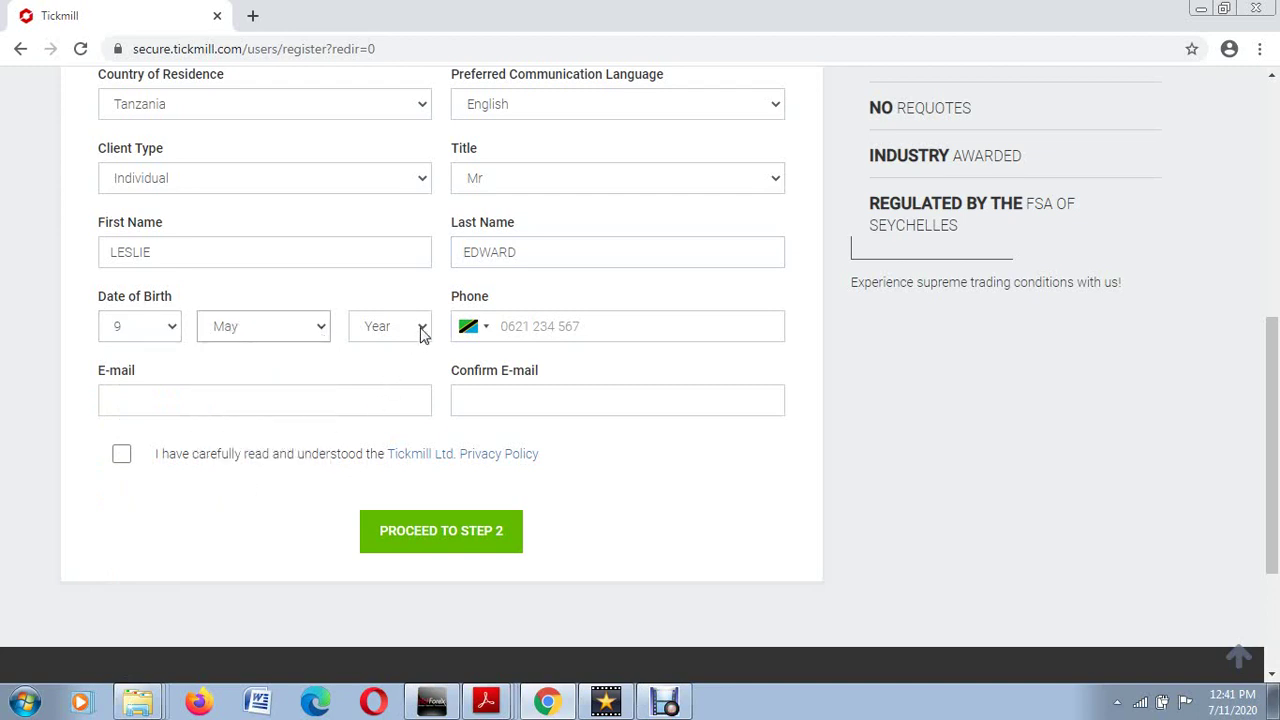
pyautogui.click(421, 331)
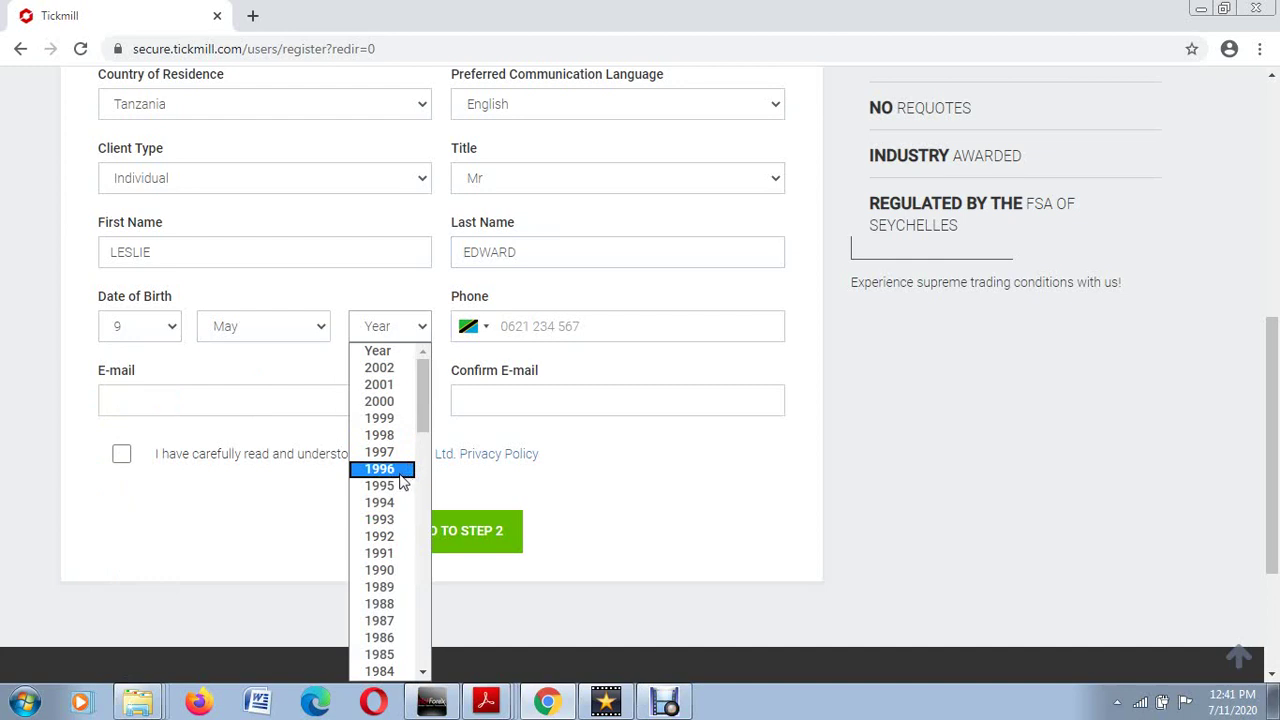
pyautogui.click(403, 470)
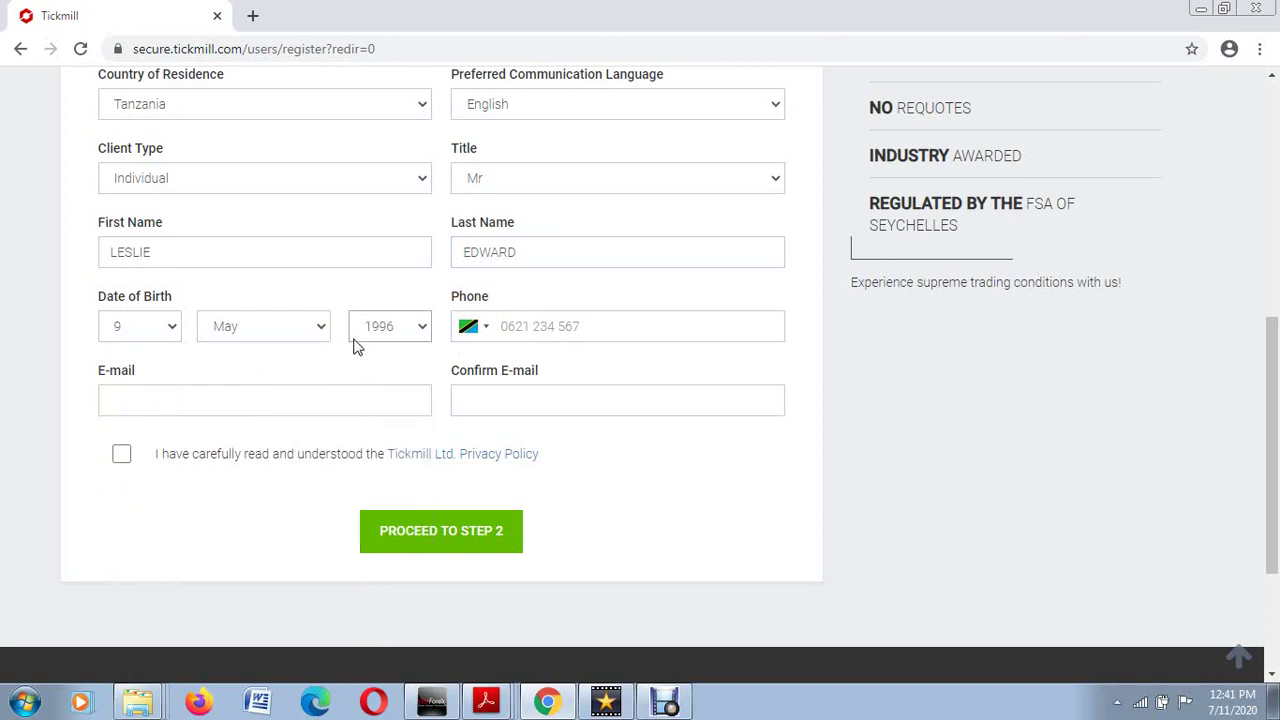
# Step: Enter the phone number and type the e-mail address, correcting an initial mistype
pyautogui.click(507, 326)
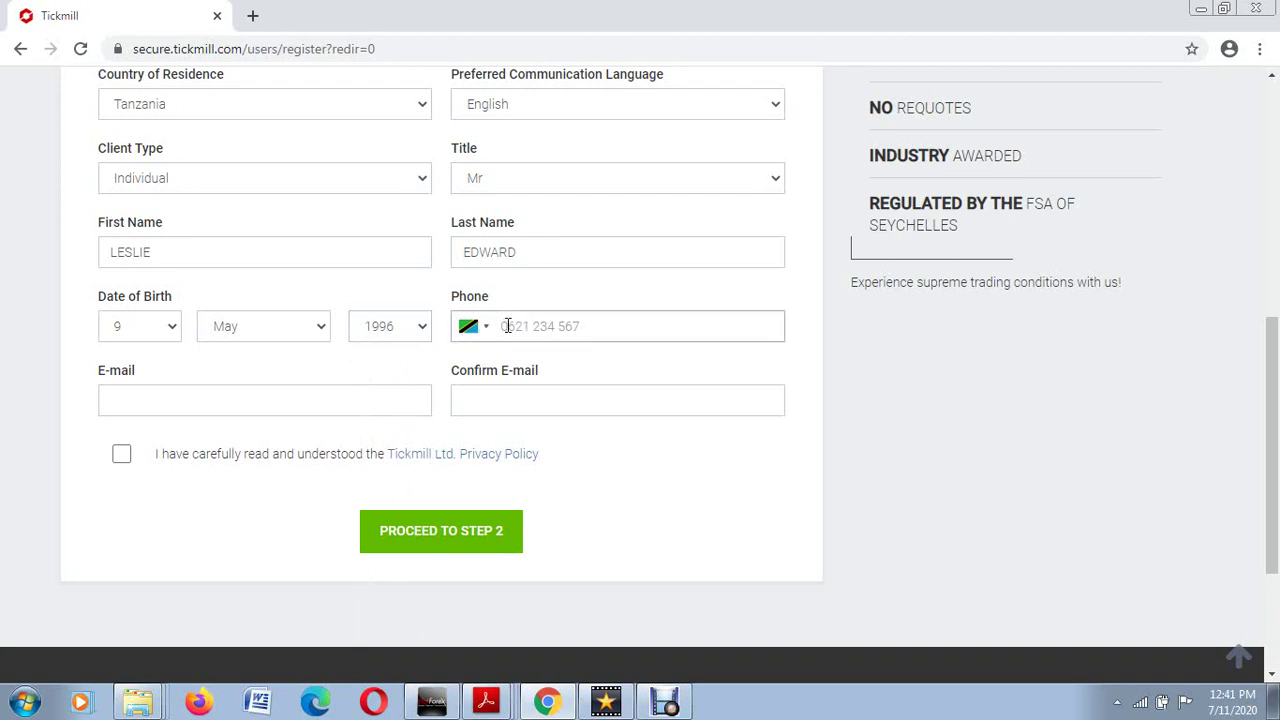
pyautogui.click(363, 402)
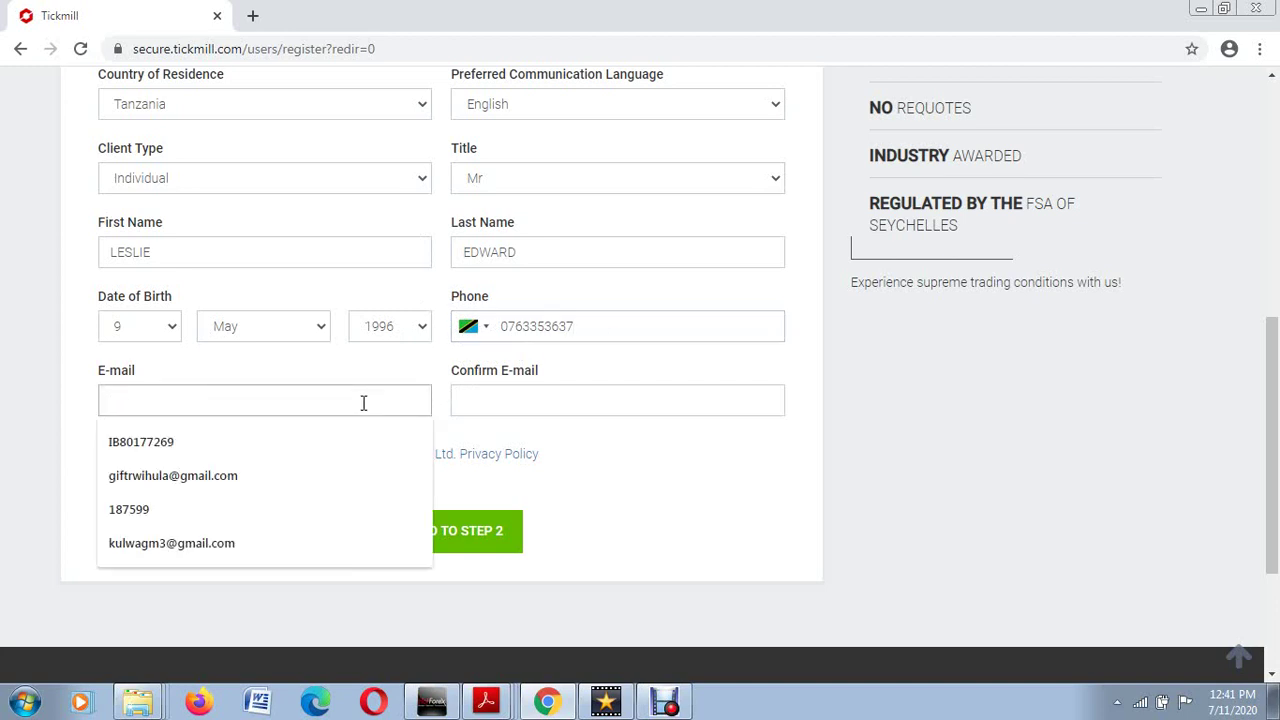
pyautogui.write('YLEEE')
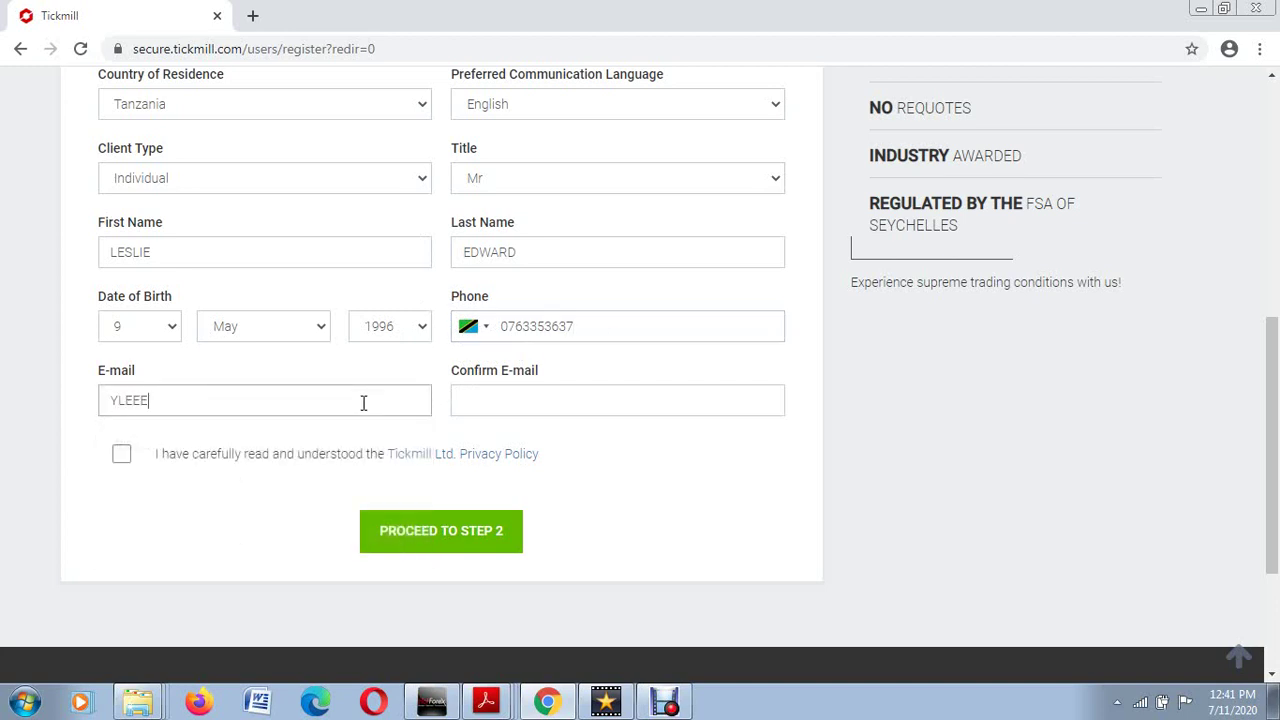
pyautogui.press('BackSpace')
pyautogui.press('BackSpace')
pyautogui.press('BackSpace')
pyautogui.press('BackSpace')
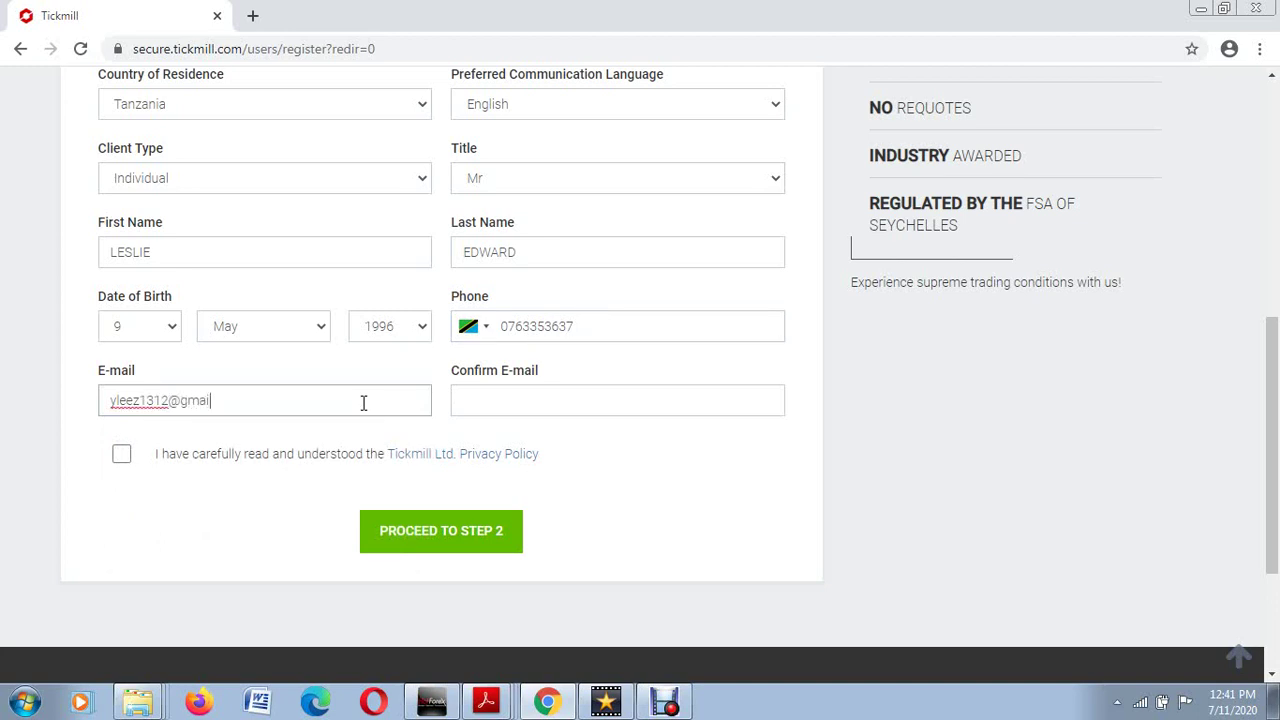
# Step: Repeat the e-mail address in Confirm E-mail and tick the Privacy Policy acknowledgement
pyautogui.moveTo(329, 403); pyautogui.dragTo(68, 426)
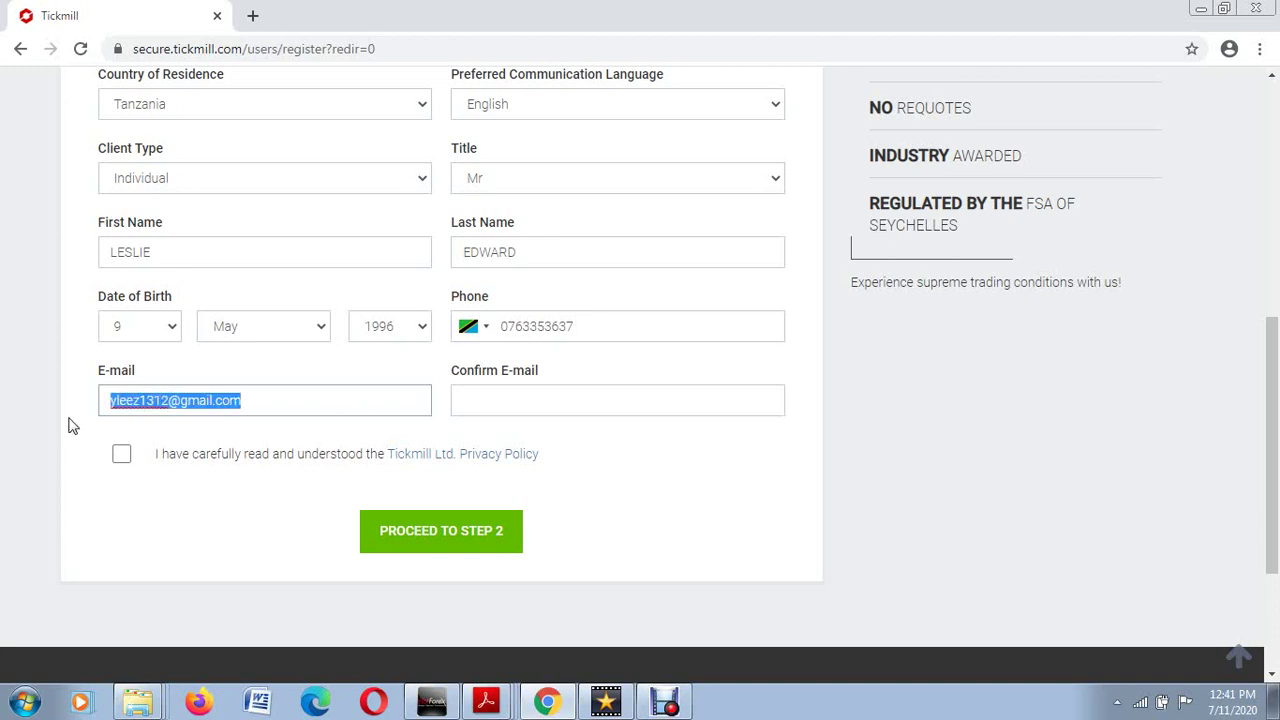
pyautogui.click(563, 398)
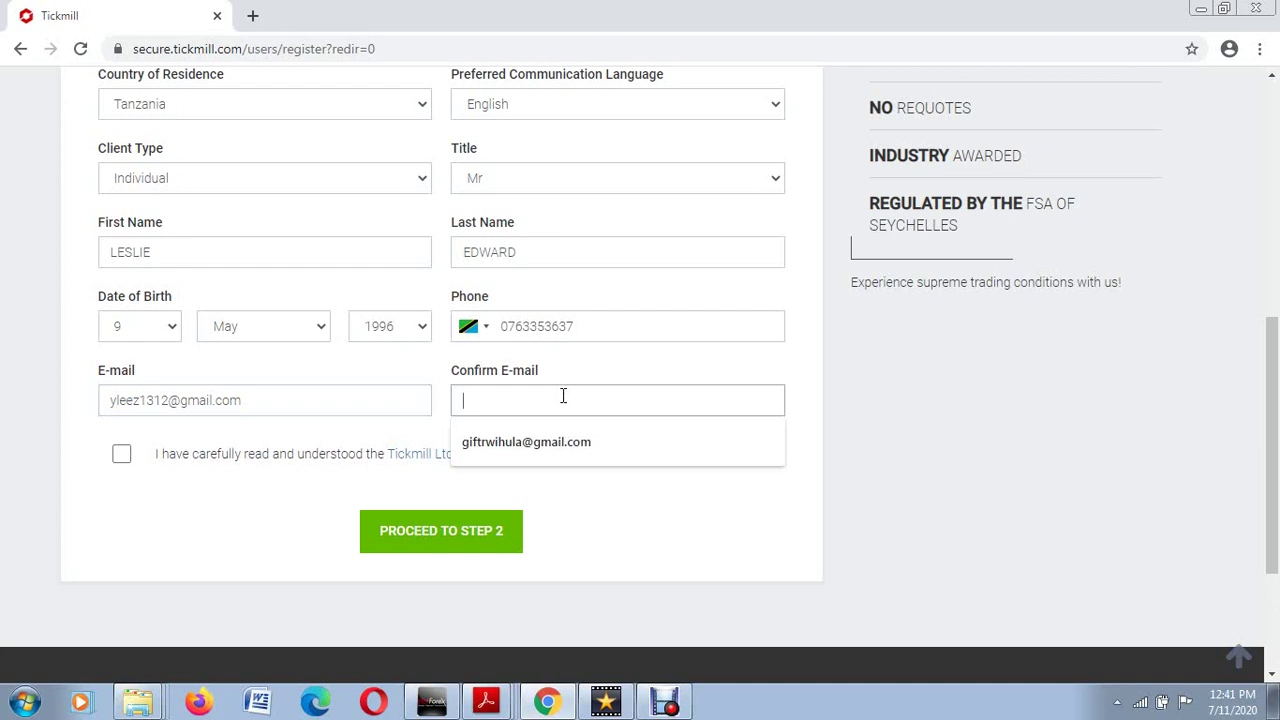
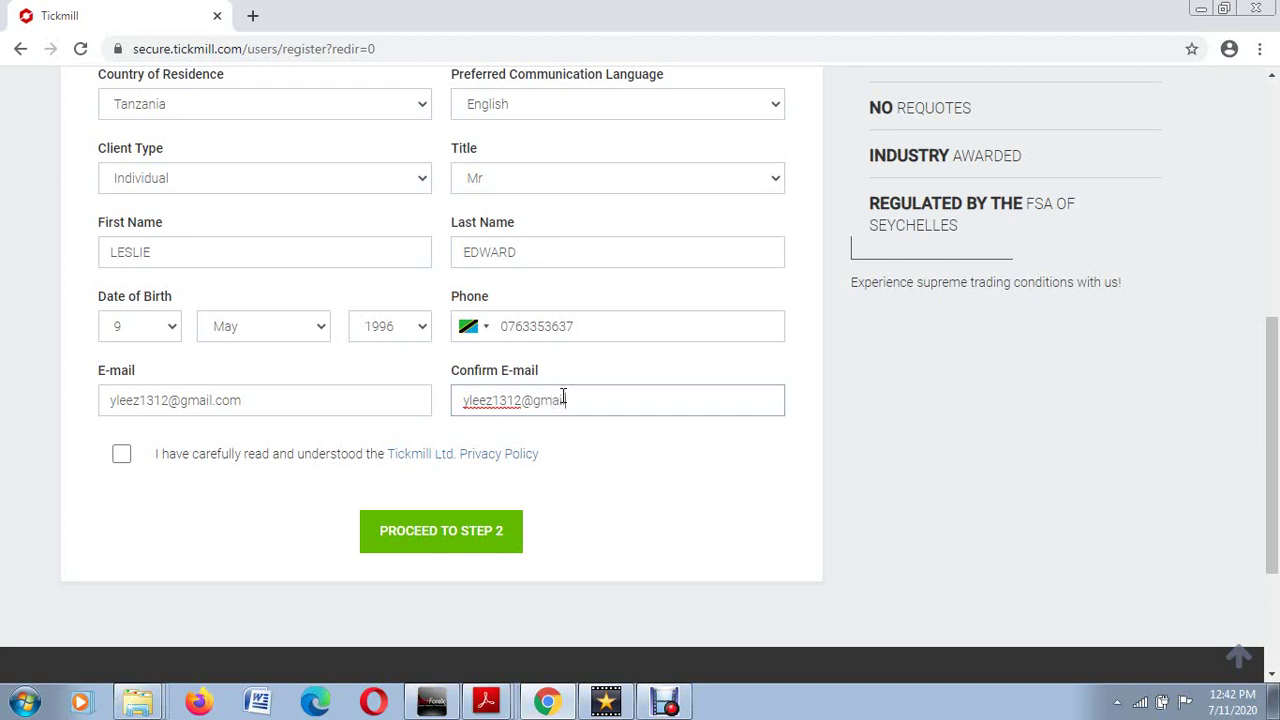
pyautogui.click(122, 456)
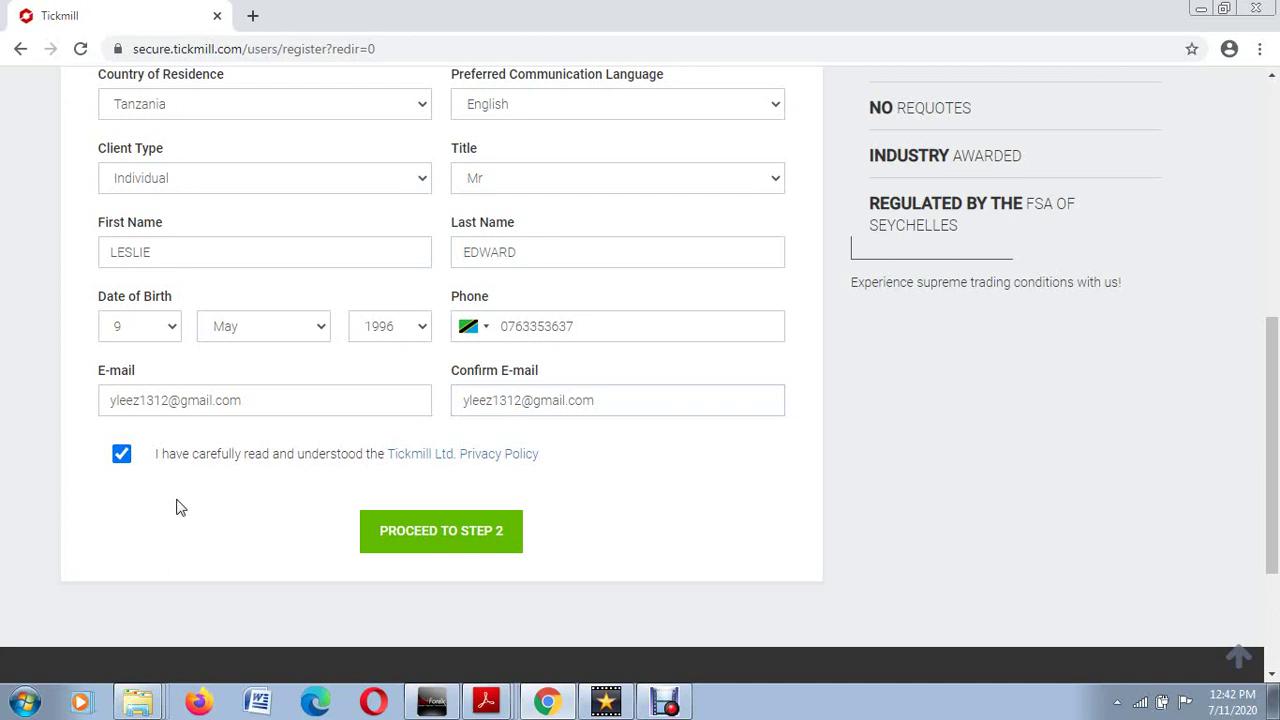
# Step: After the e-mail is rejected as already in use, enter a new address in both e-mail fields and resubmit
pyautogui.click(466, 538)
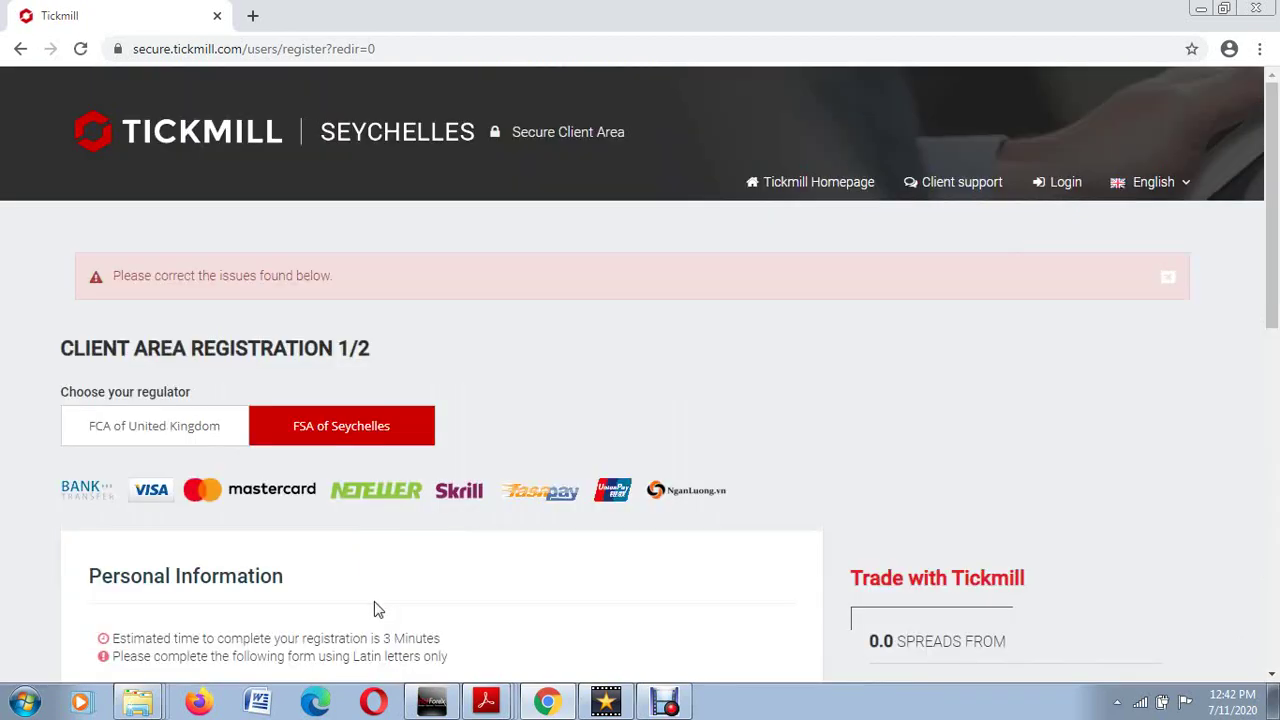
pyautogui.scroll(-3, 362, 632)
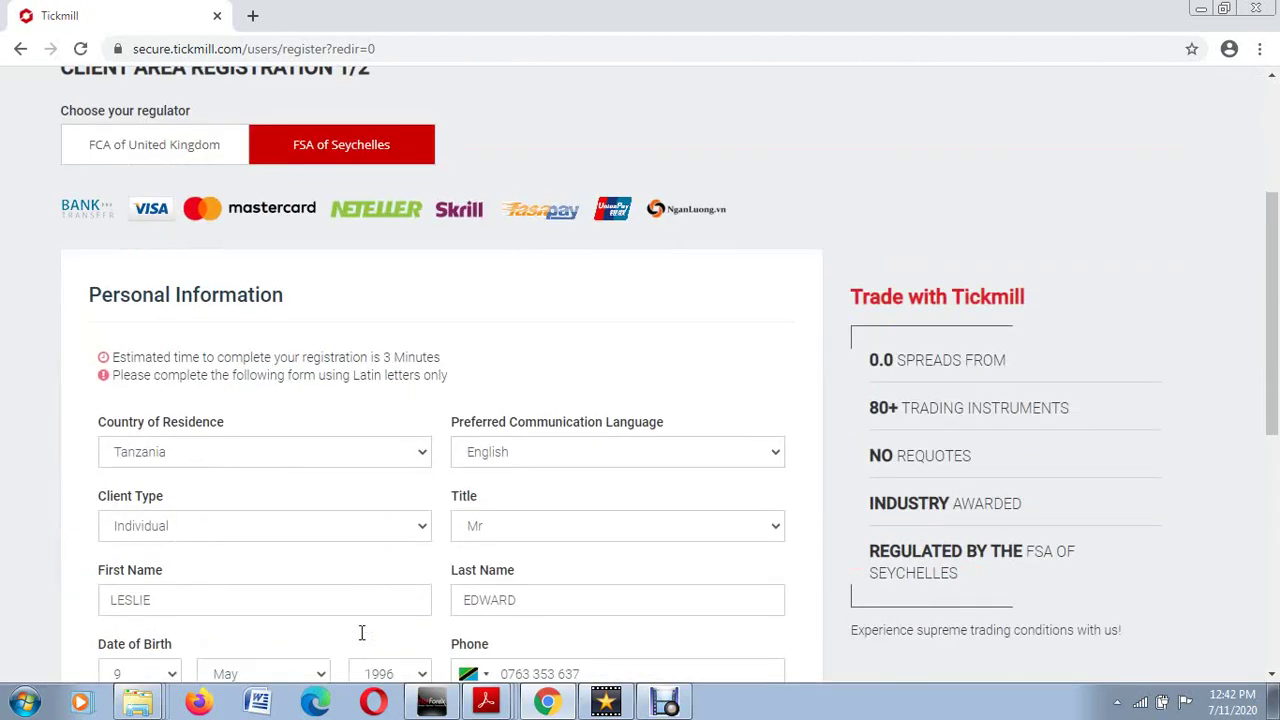
pyautogui.scroll(-3, 362, 632)
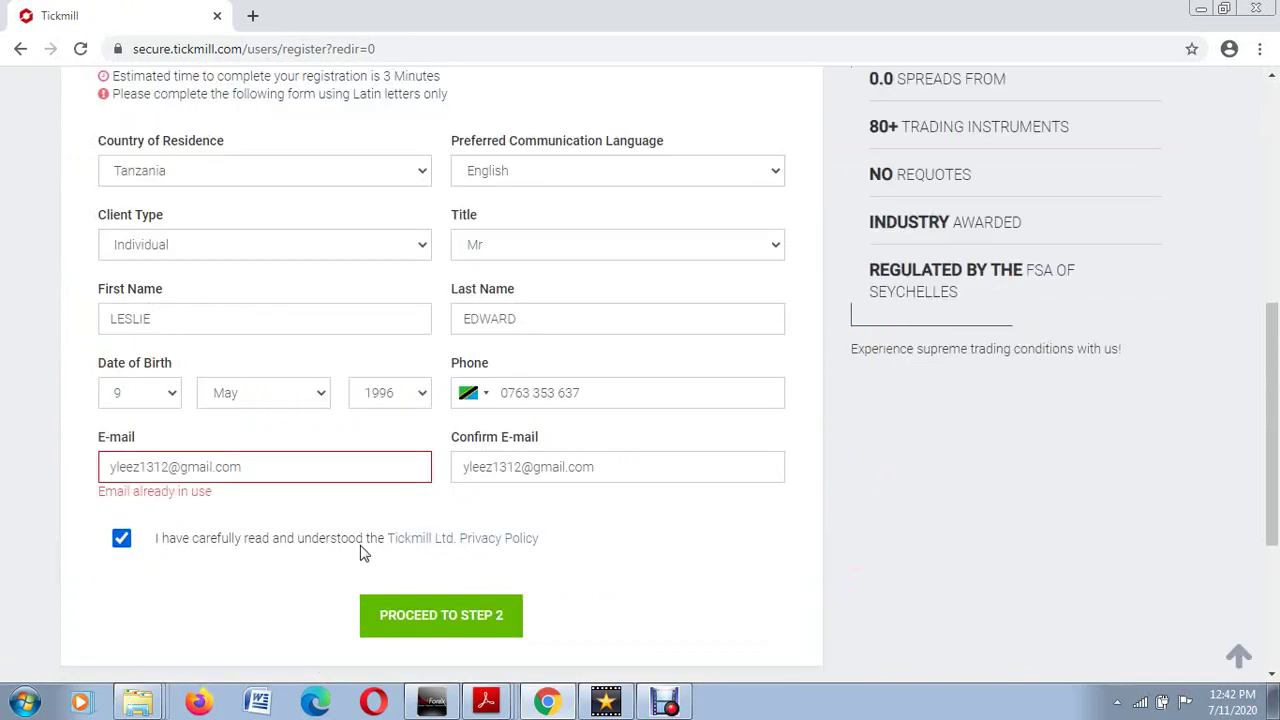
pyautogui.click(253, 470)
pyautogui.moveTo(262, 470); pyautogui.dragTo(49, 477)
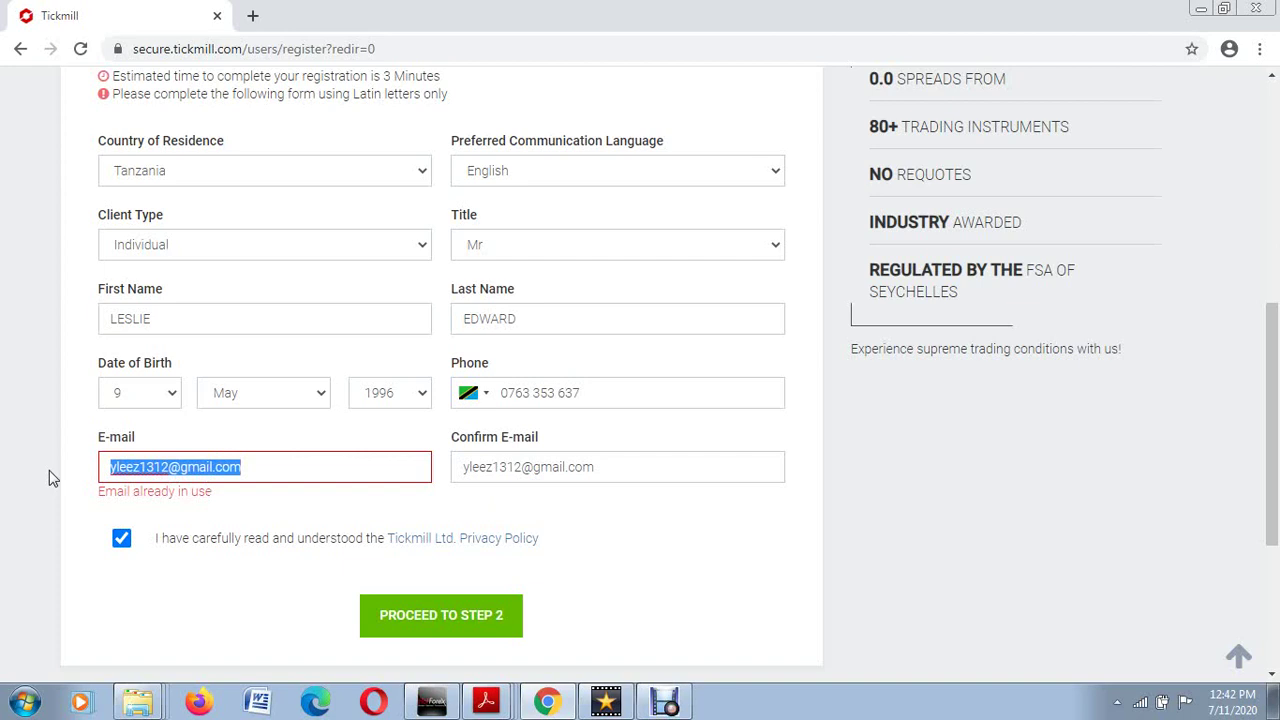
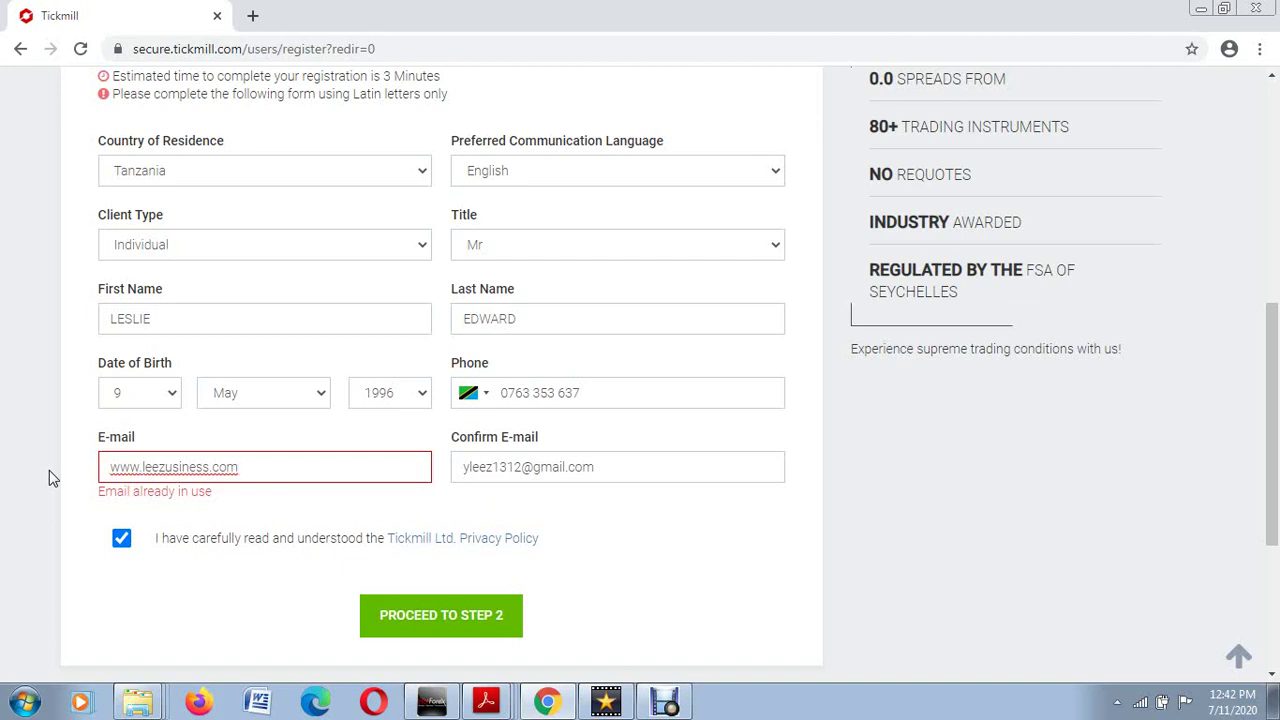
pyautogui.tripleClick(669, 459)
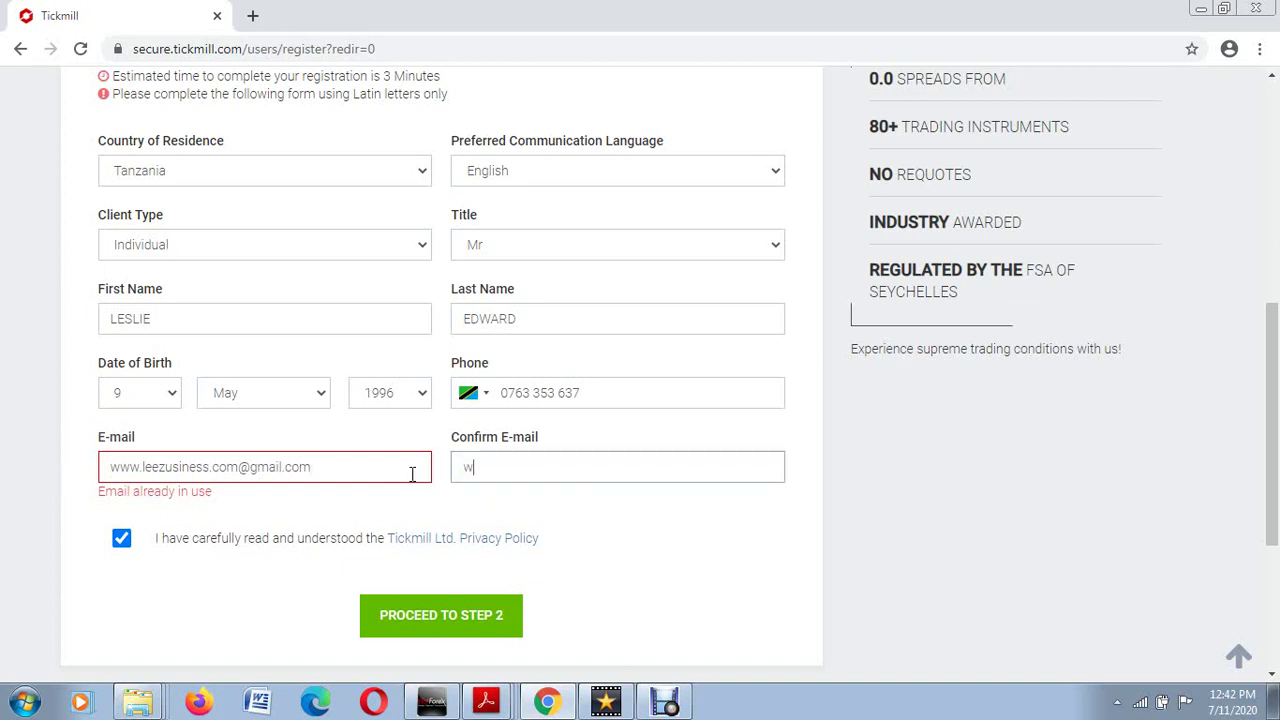
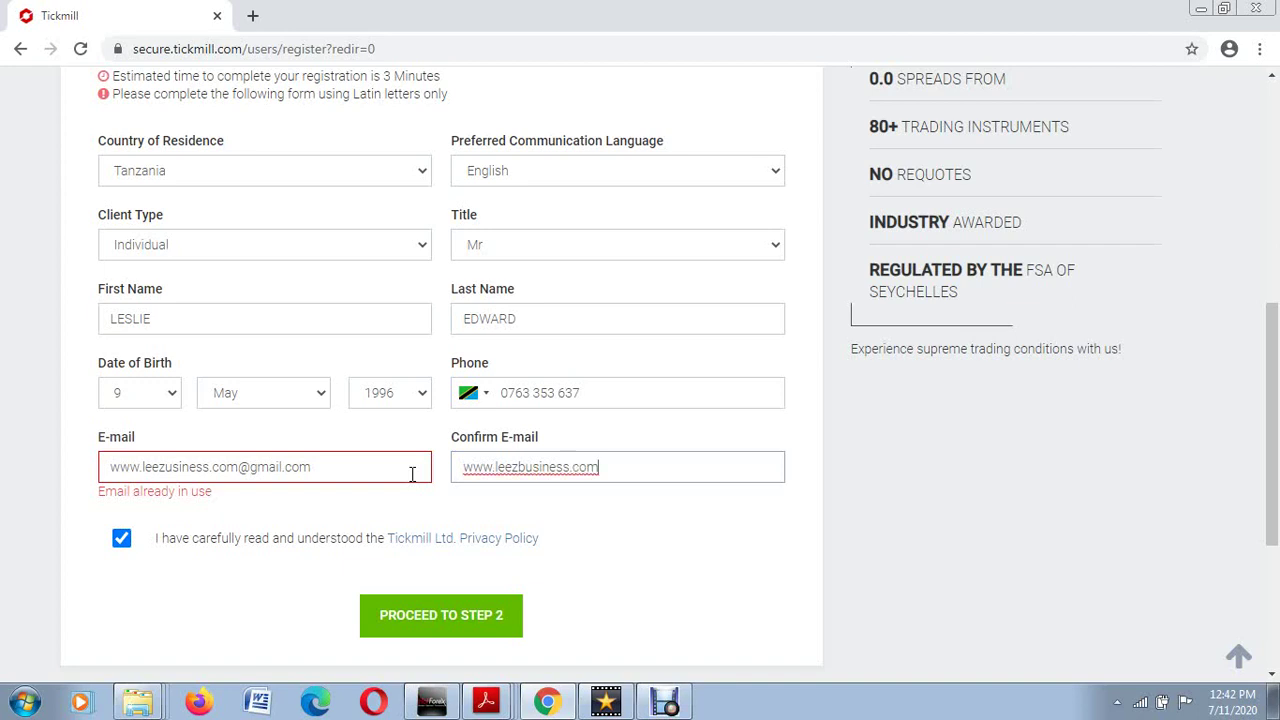
pyautogui.click(388, 616)
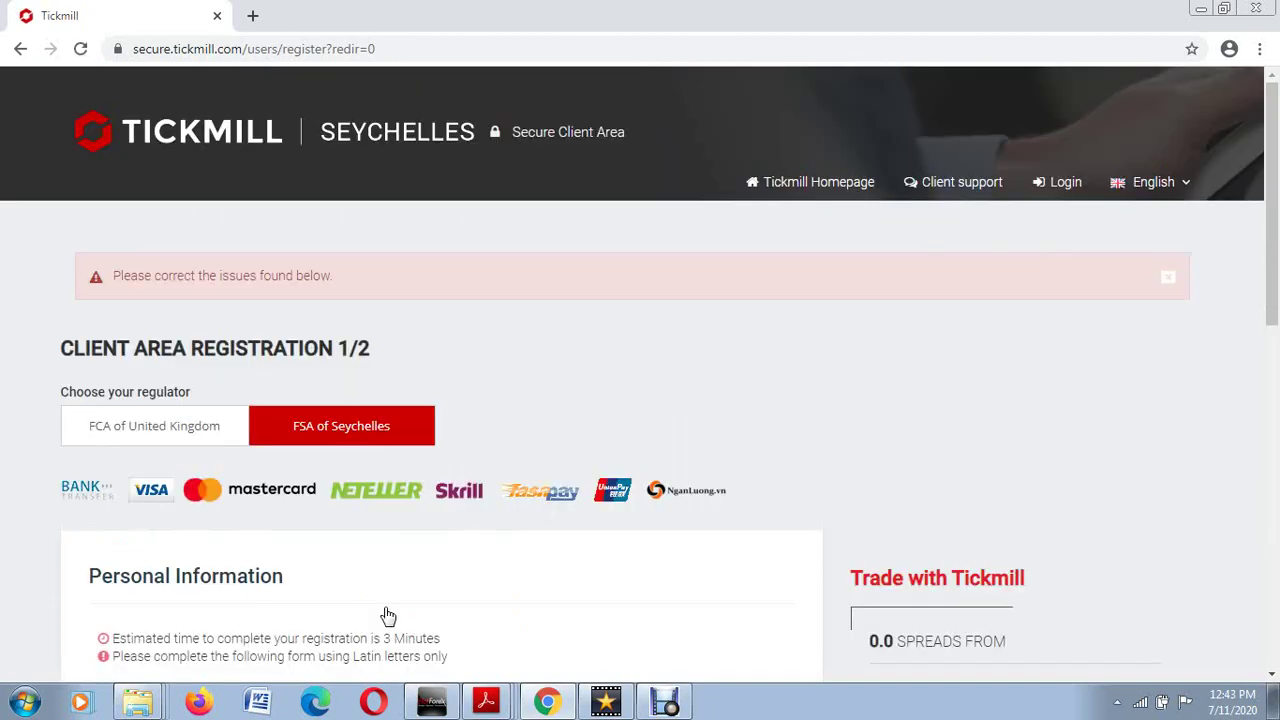
# Step: Insert the missing 'b' in the E-mail field and proceed to step 2
pyautogui.scroll(-9, 362, 530)
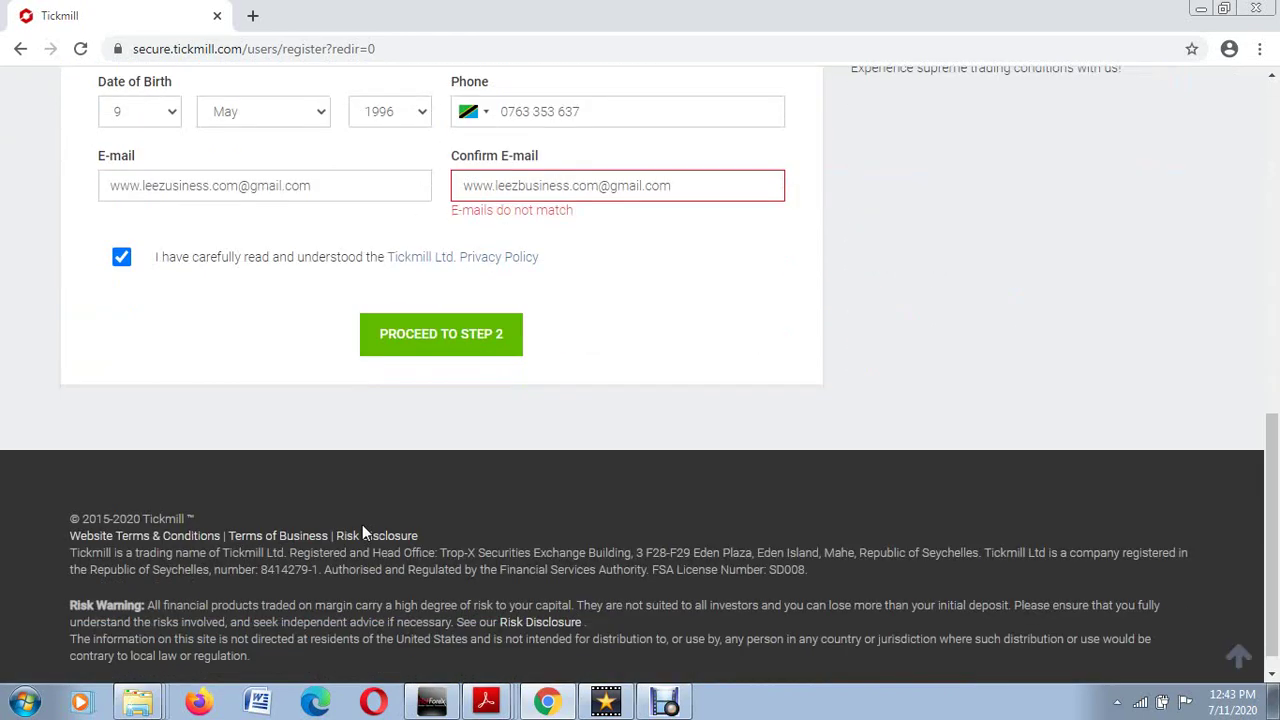
pyautogui.scroll(1, 362, 530)
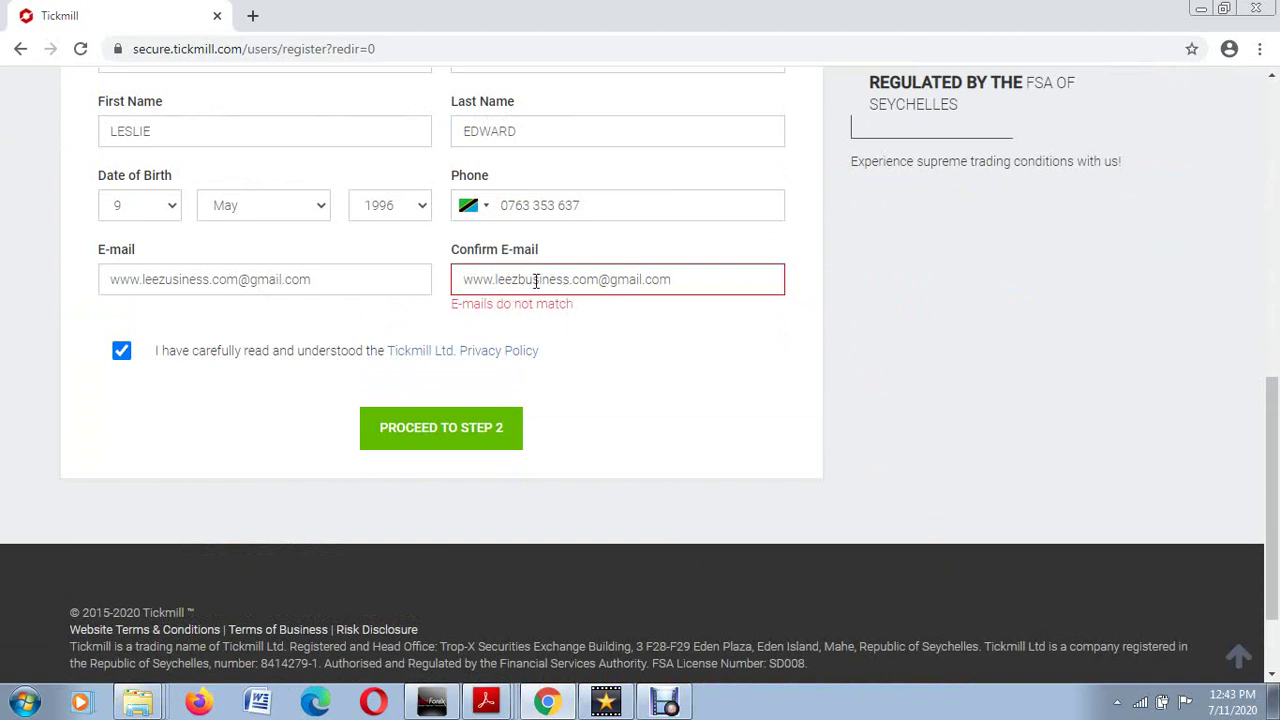
pyautogui.click(168, 281)
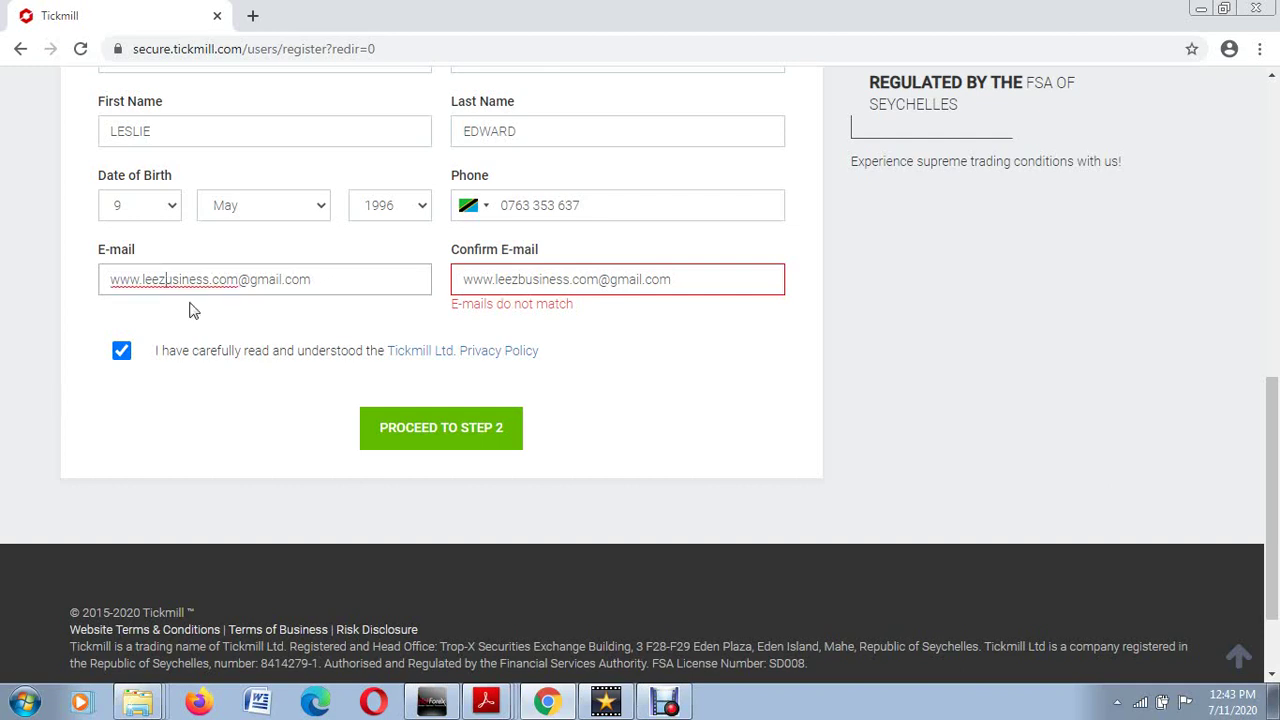
pyautogui.write('b')
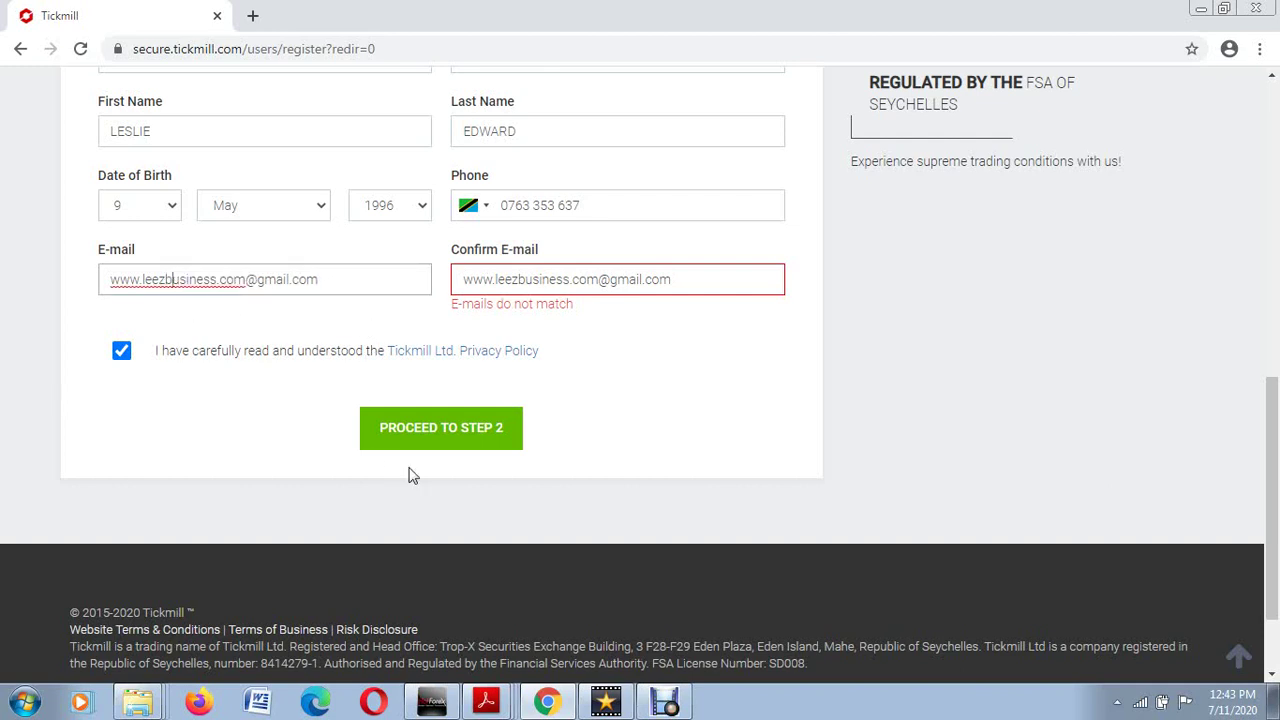
pyautogui.click(423, 437)
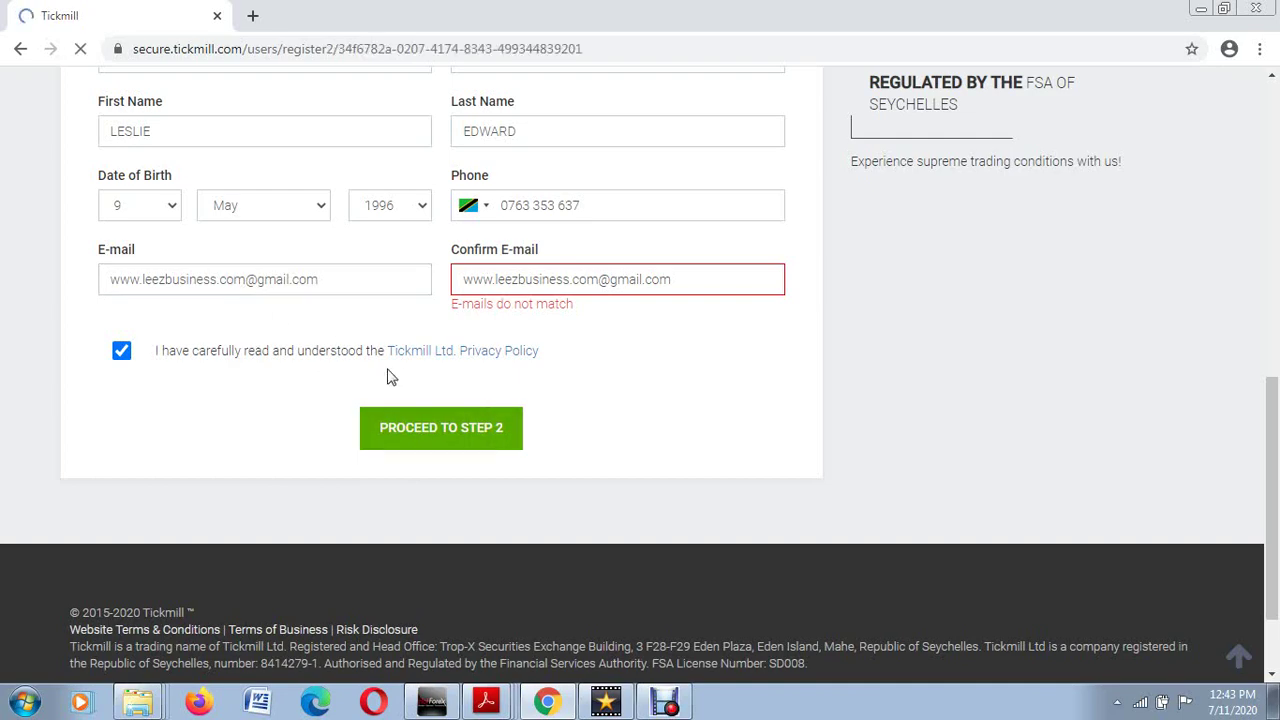
# Step: Autofill State/Region, city and street from the saved browser address entry
pyautogui.scroll(-5, 380, 410)
pyautogui.scroll(1, 385, 428)
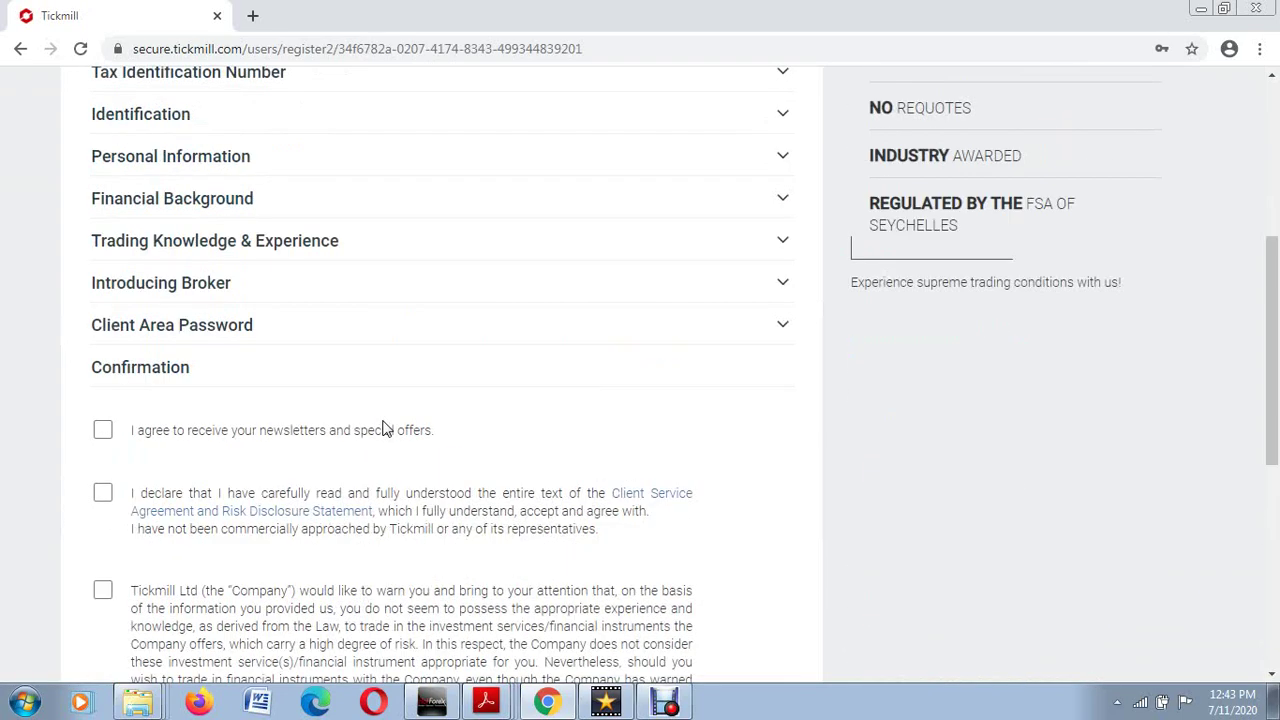
pyautogui.scroll(2, 385, 428)
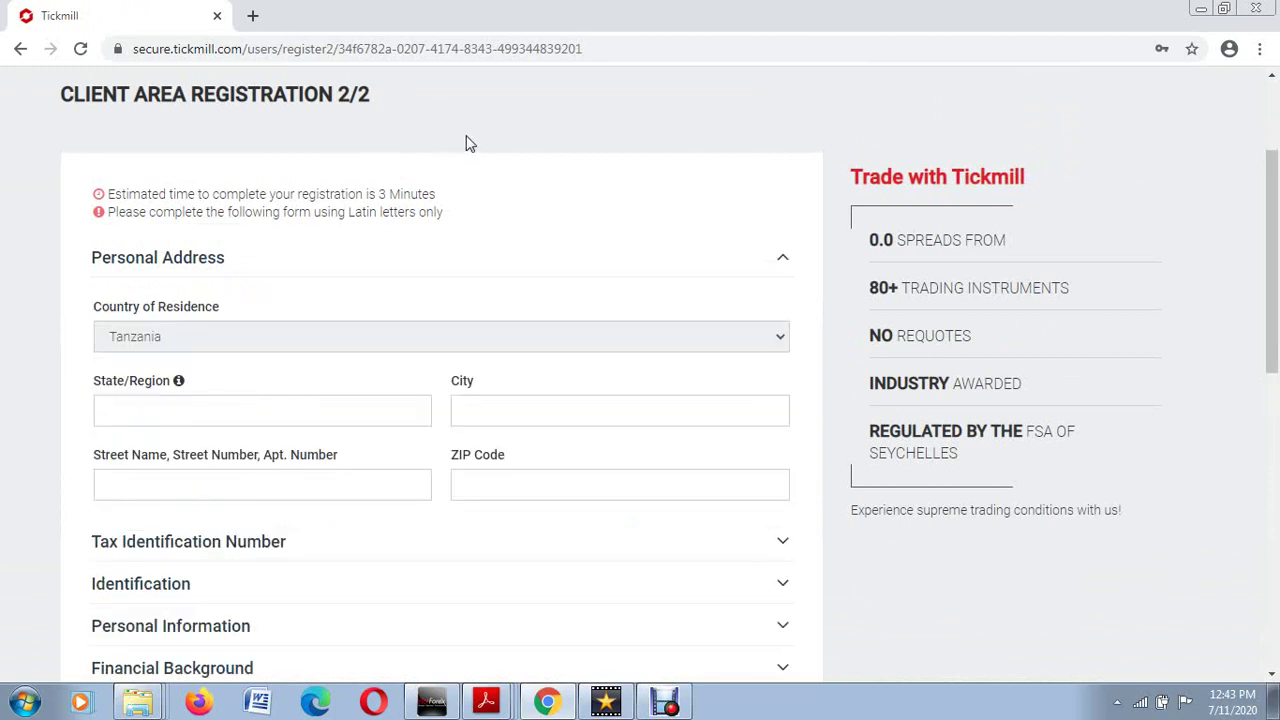
pyautogui.scroll(-1, 371, 306)
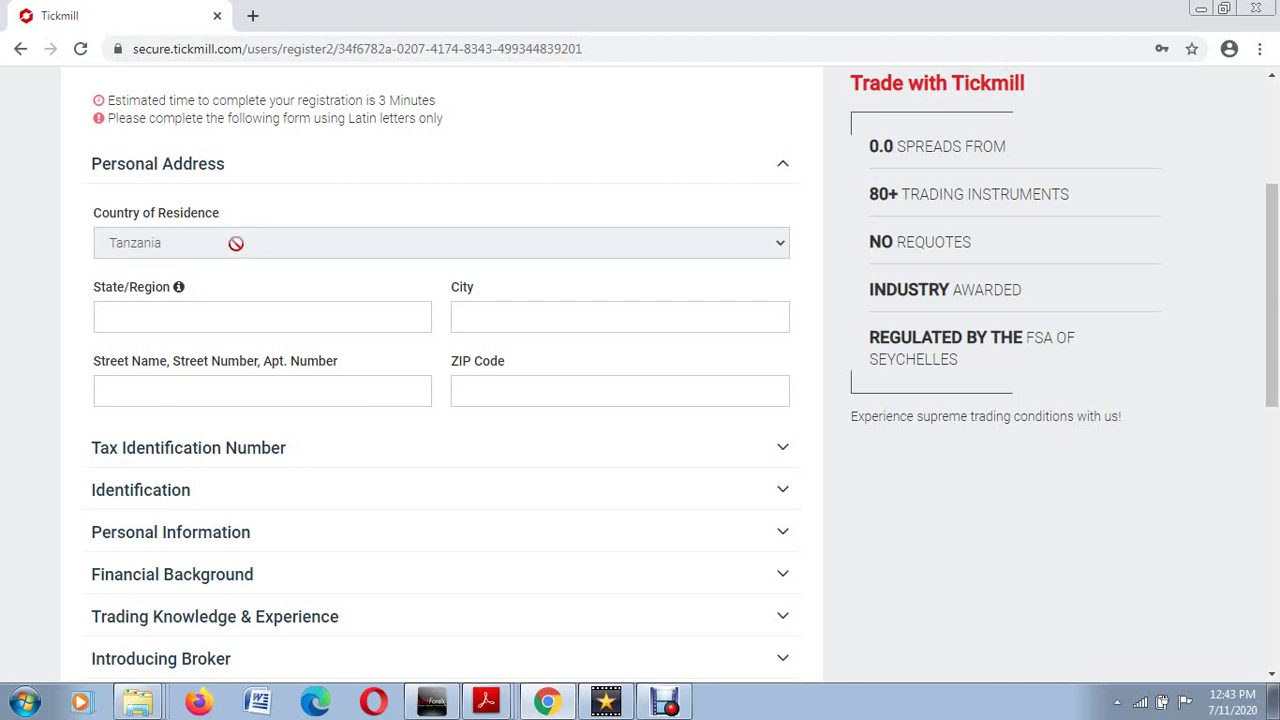
pyautogui.click(141, 315)
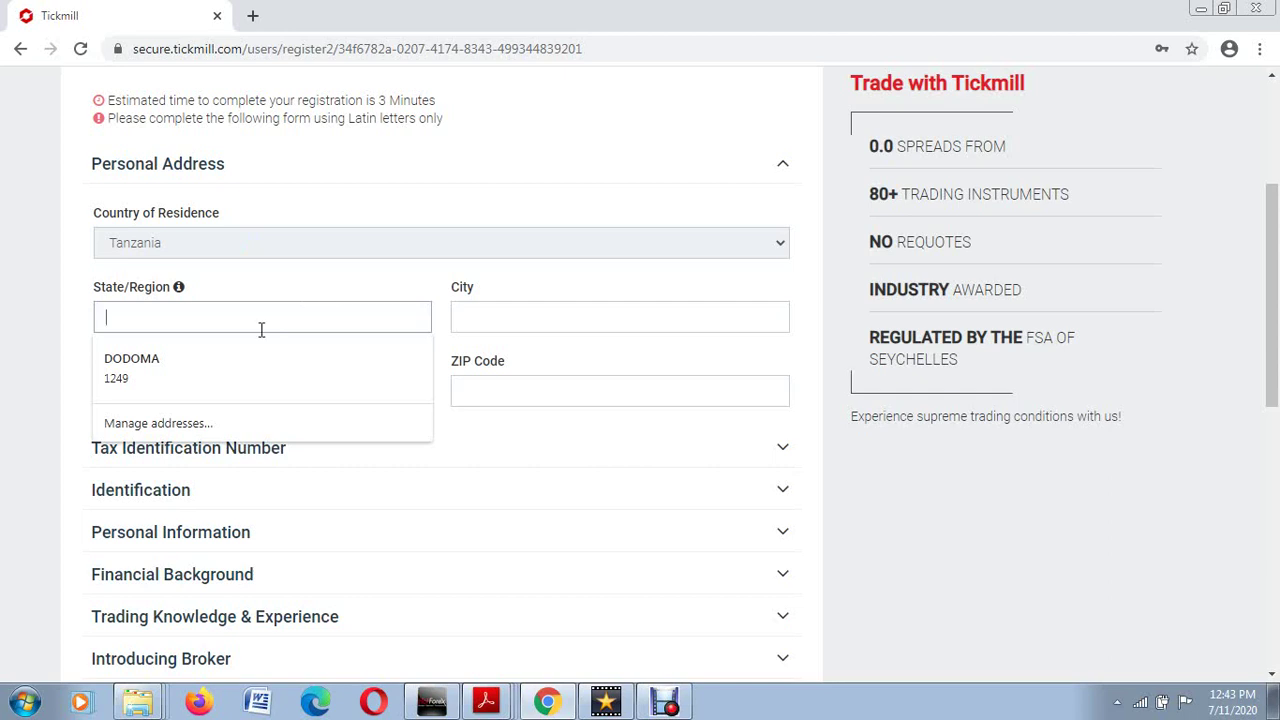
pyautogui.click(219, 355)
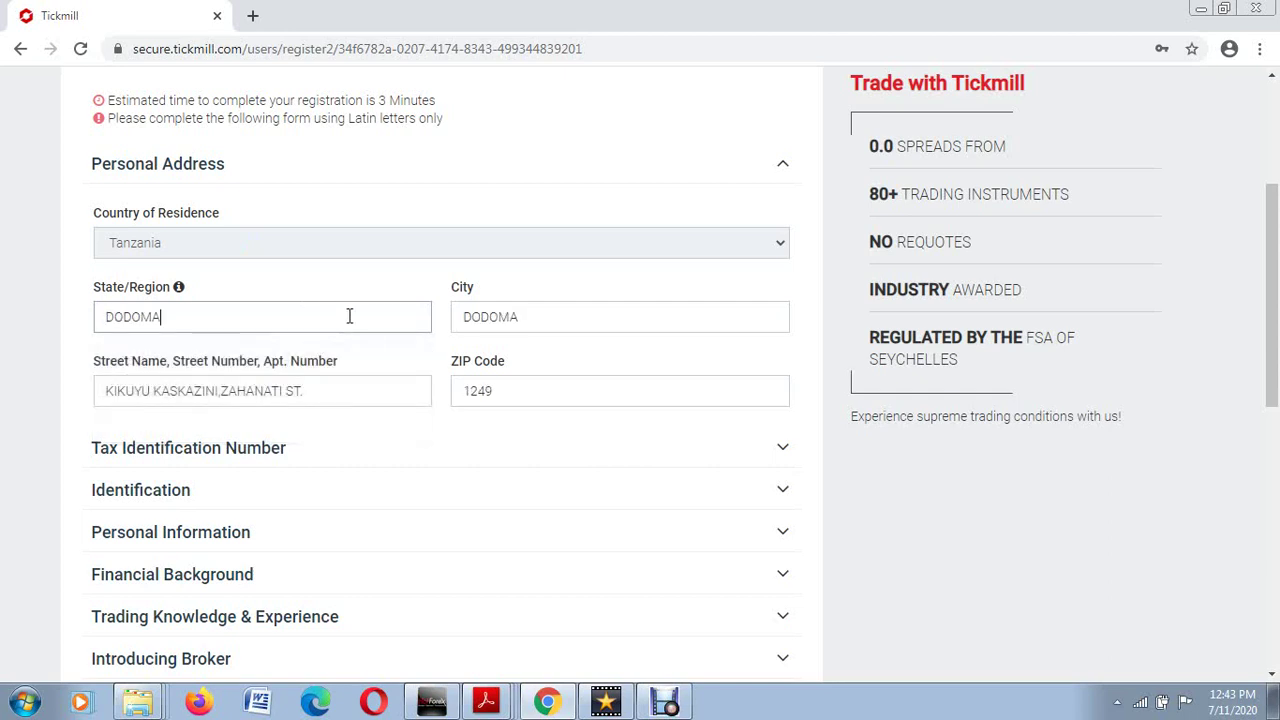
pyautogui.click(531, 317)
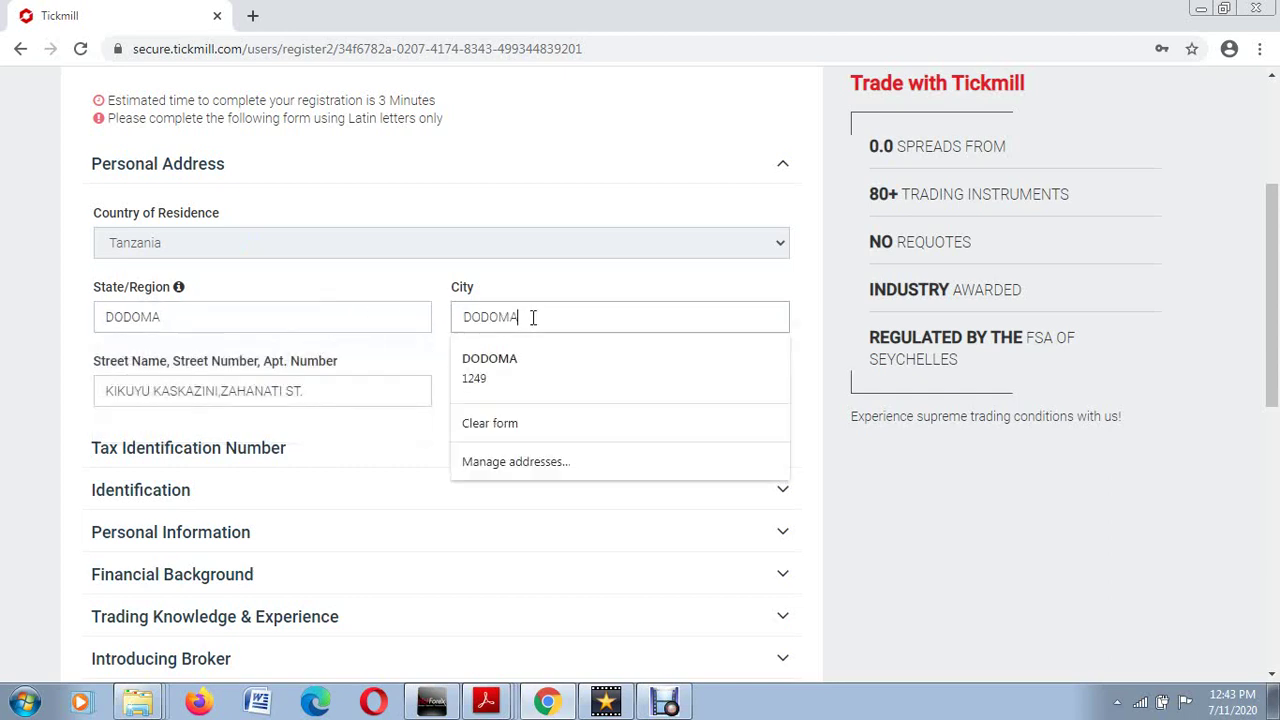
pyautogui.click(313, 387)
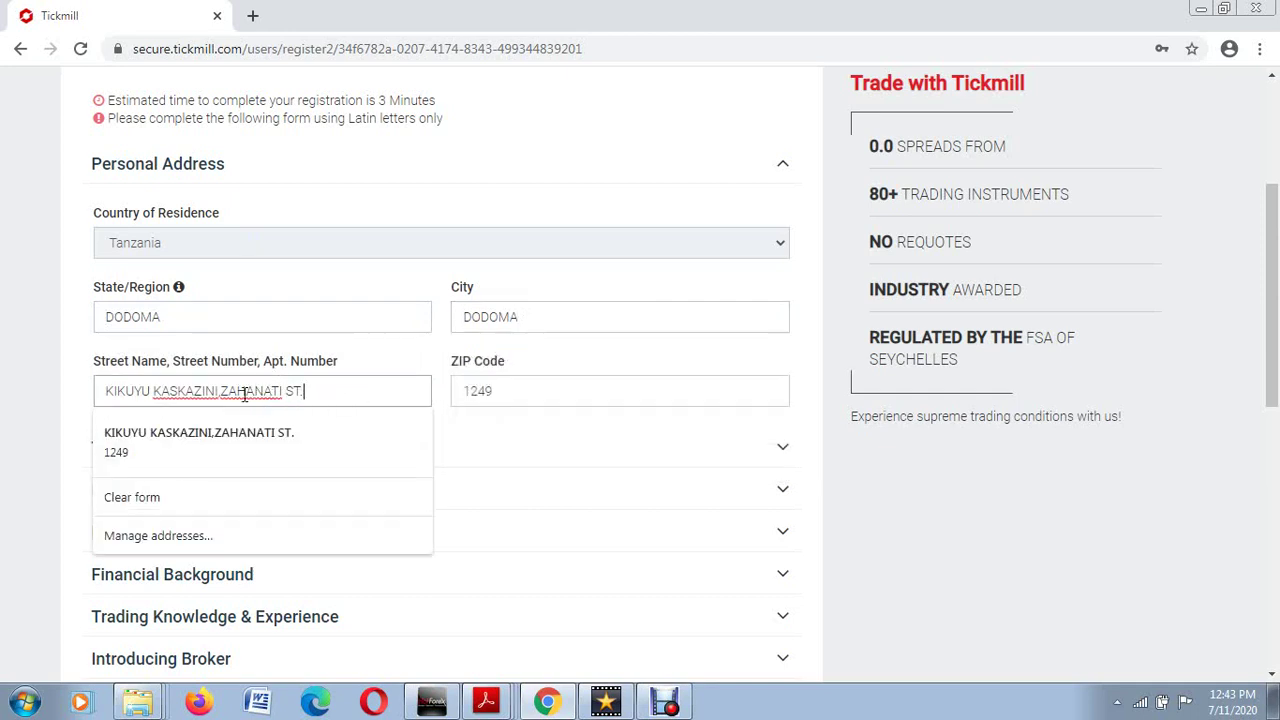
# Step: Replace the ZIP Code with a new postal code
pyautogui.moveTo(503, 391); pyautogui.dragTo(449, 393)
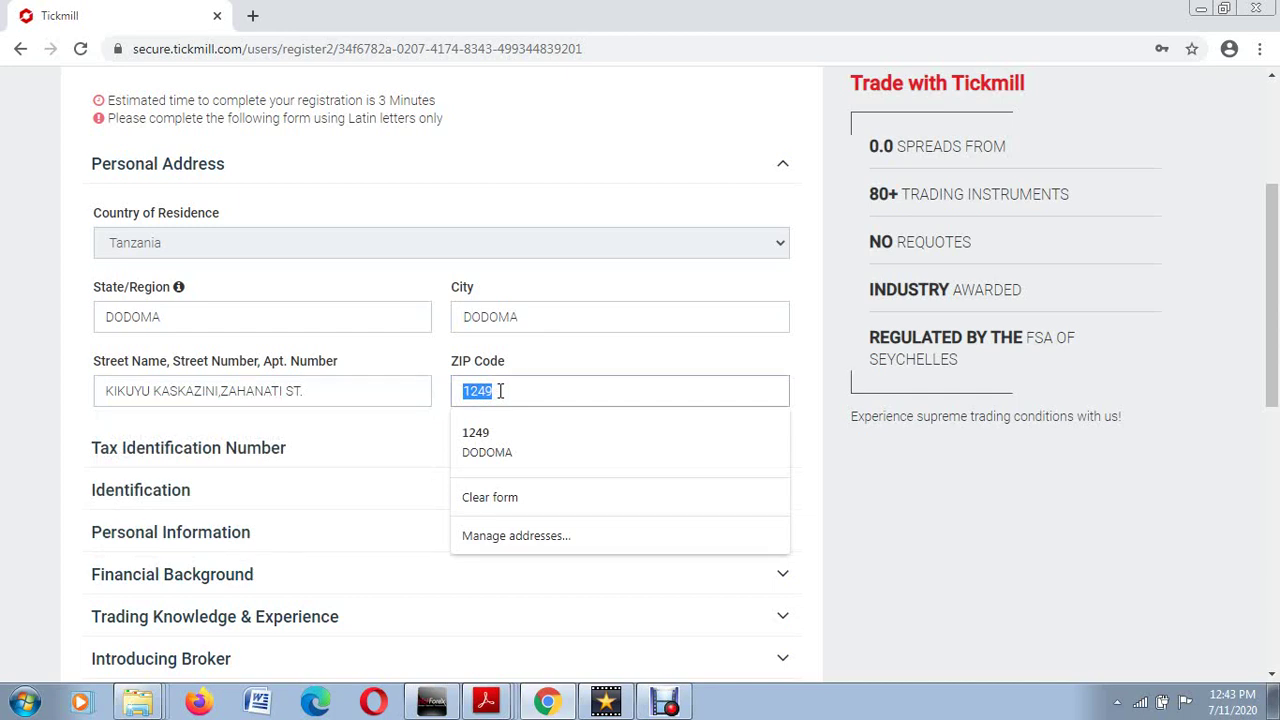
pyautogui.press('BackSpace')
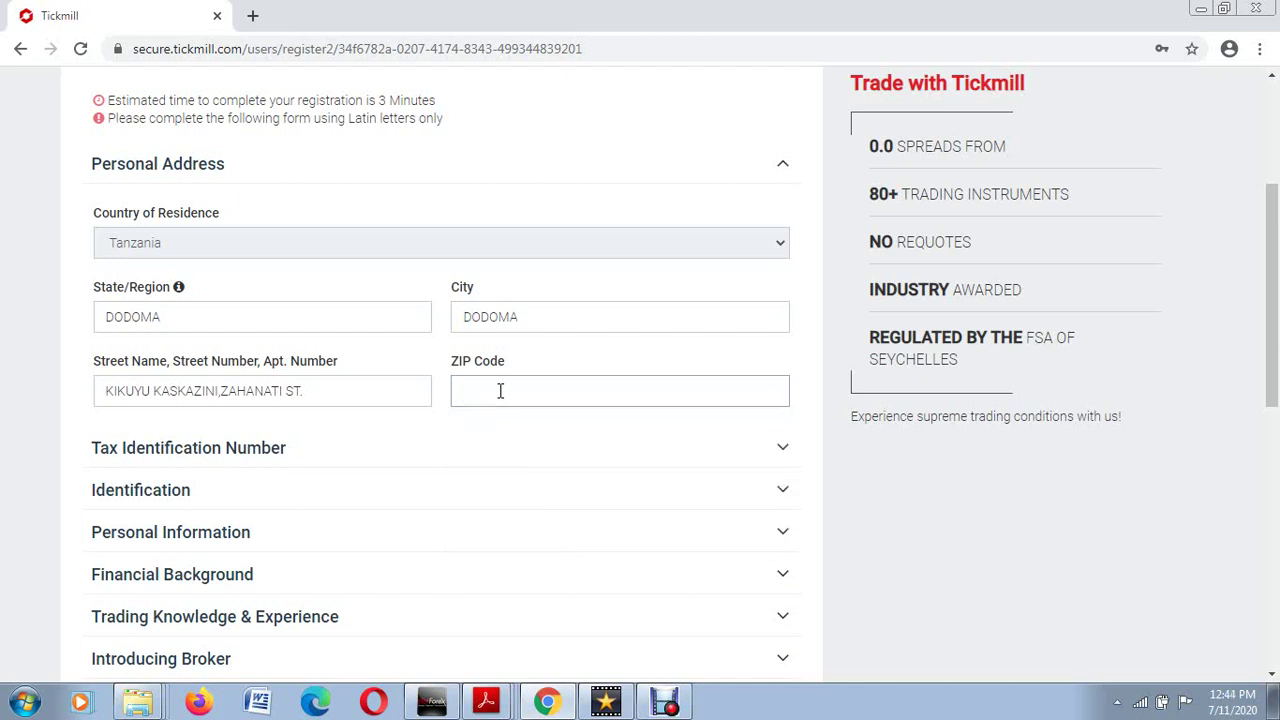
pyautogui.write('41000')
# Step: Expand Tax Identification Number and review the Nationality and US Citizen options, leaving both unanswered
pyautogui.click(783, 449)
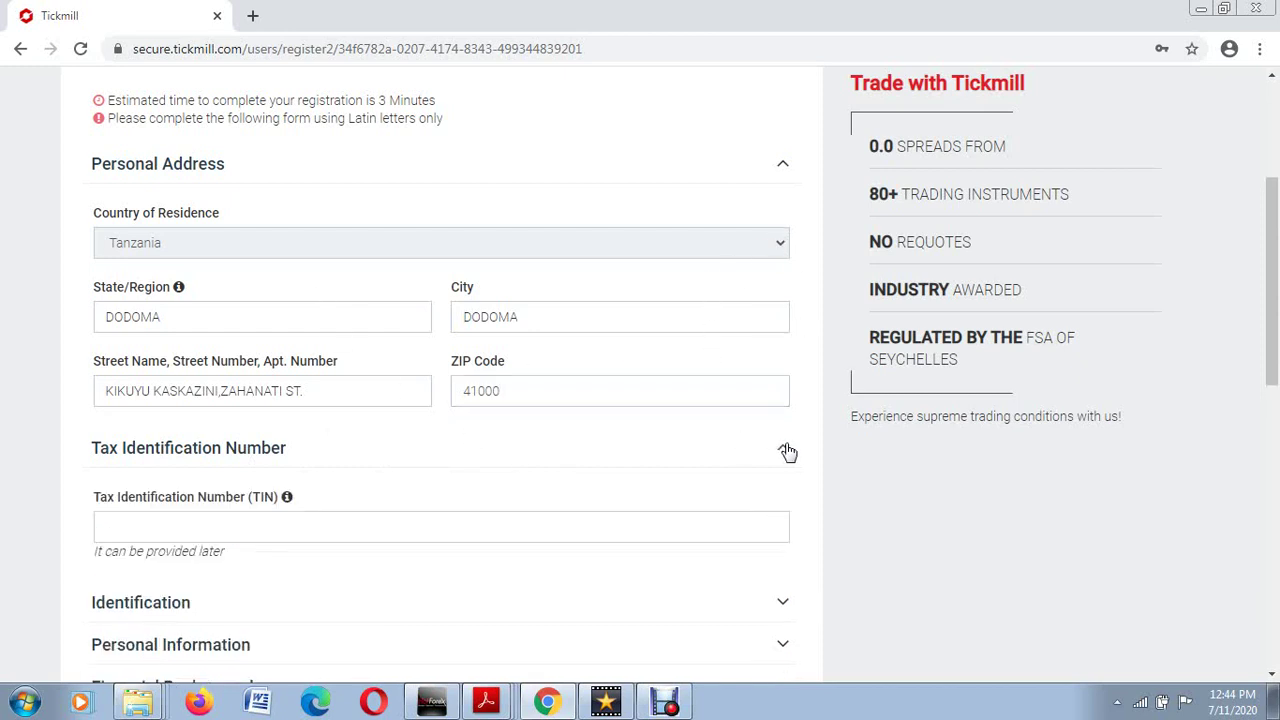
pyautogui.scroll(-2, 634, 486)
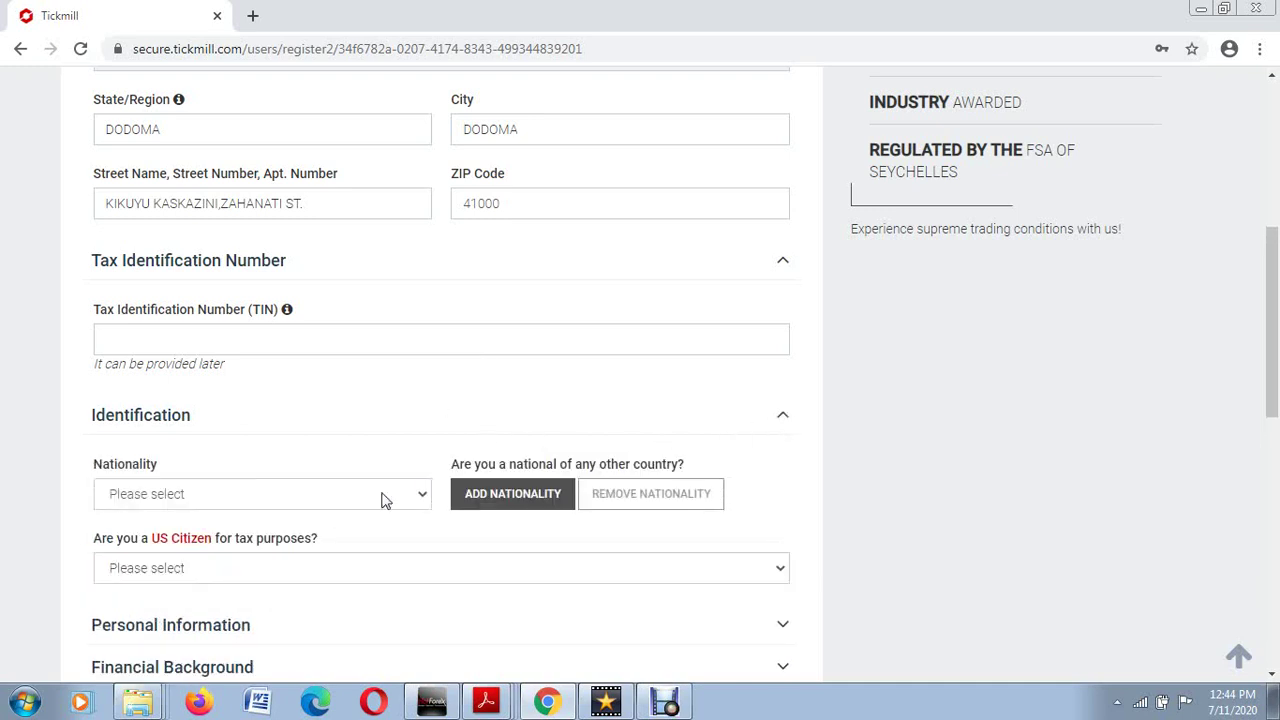
pyautogui.click(310, 502)
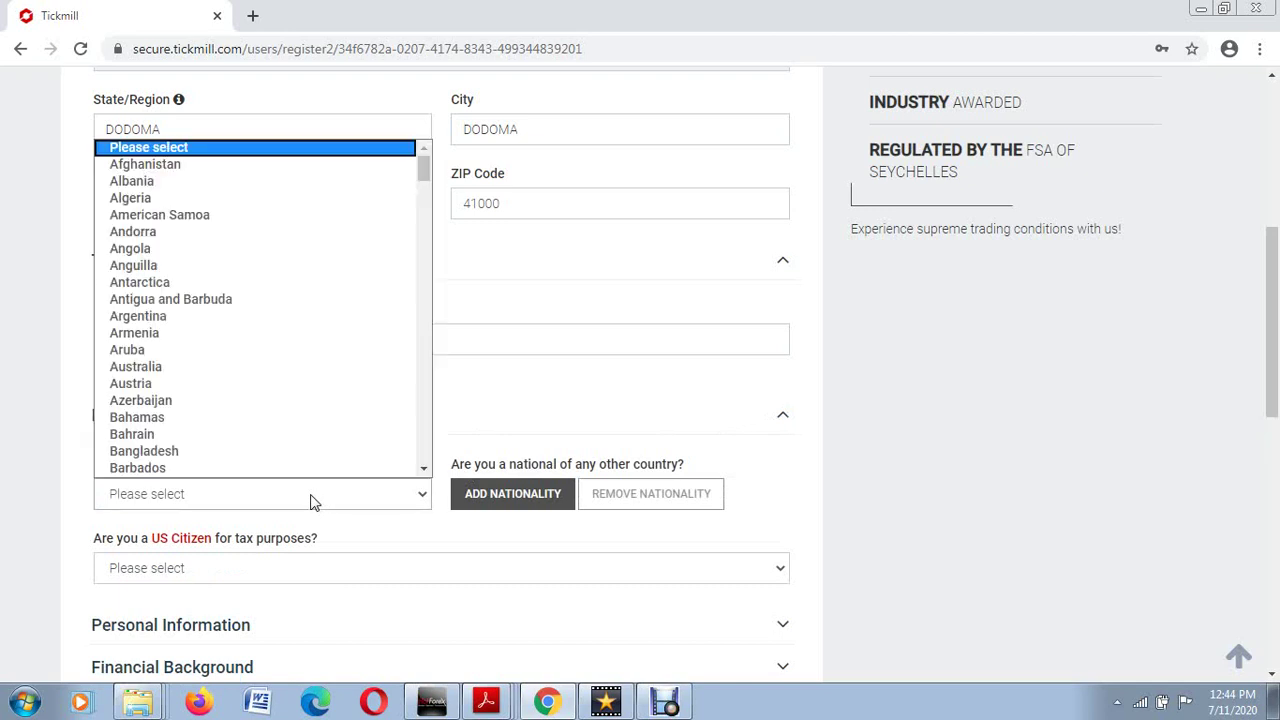
pyautogui.click(310, 502)
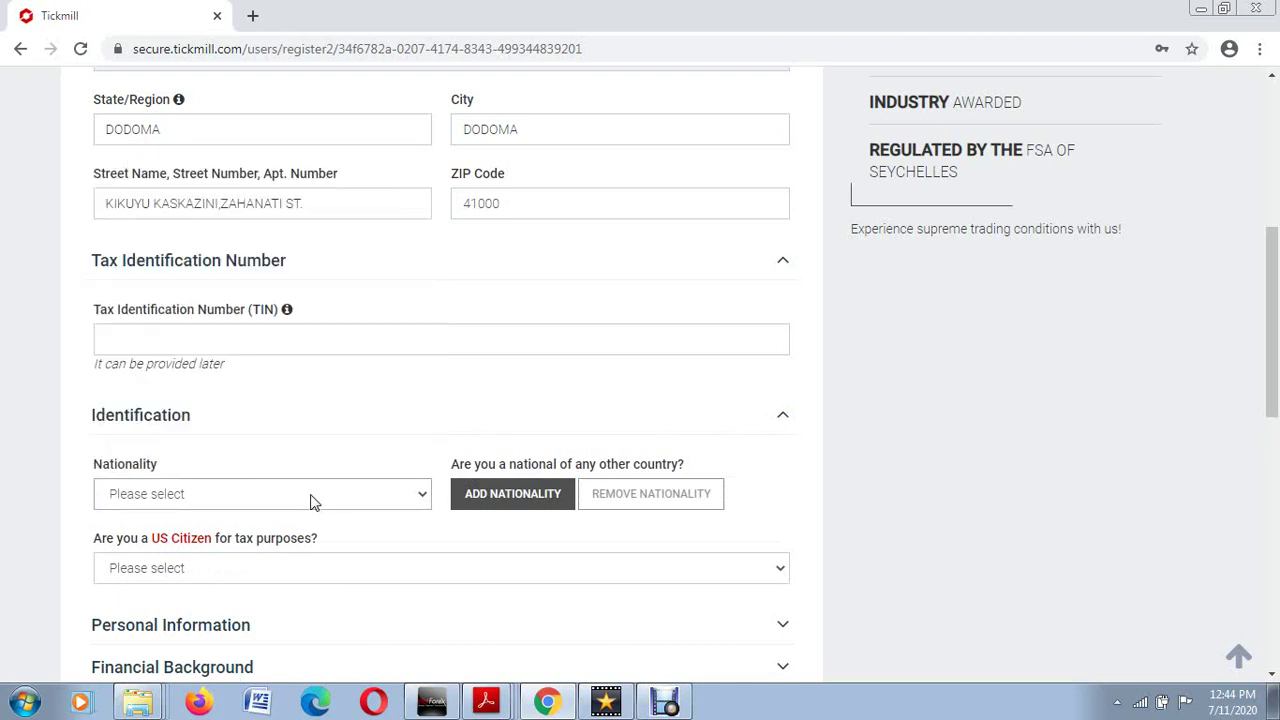
pyautogui.scroll(-1, 514, 514)
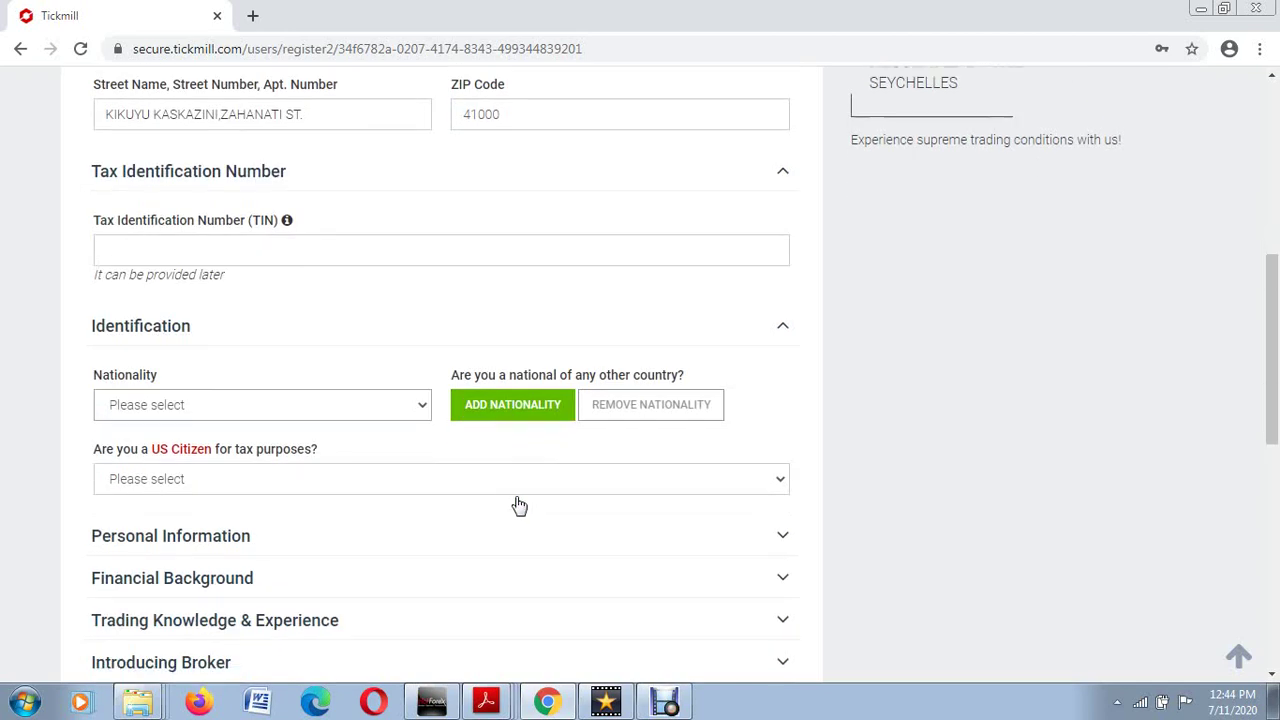
pyautogui.scroll(-1, 519, 468)
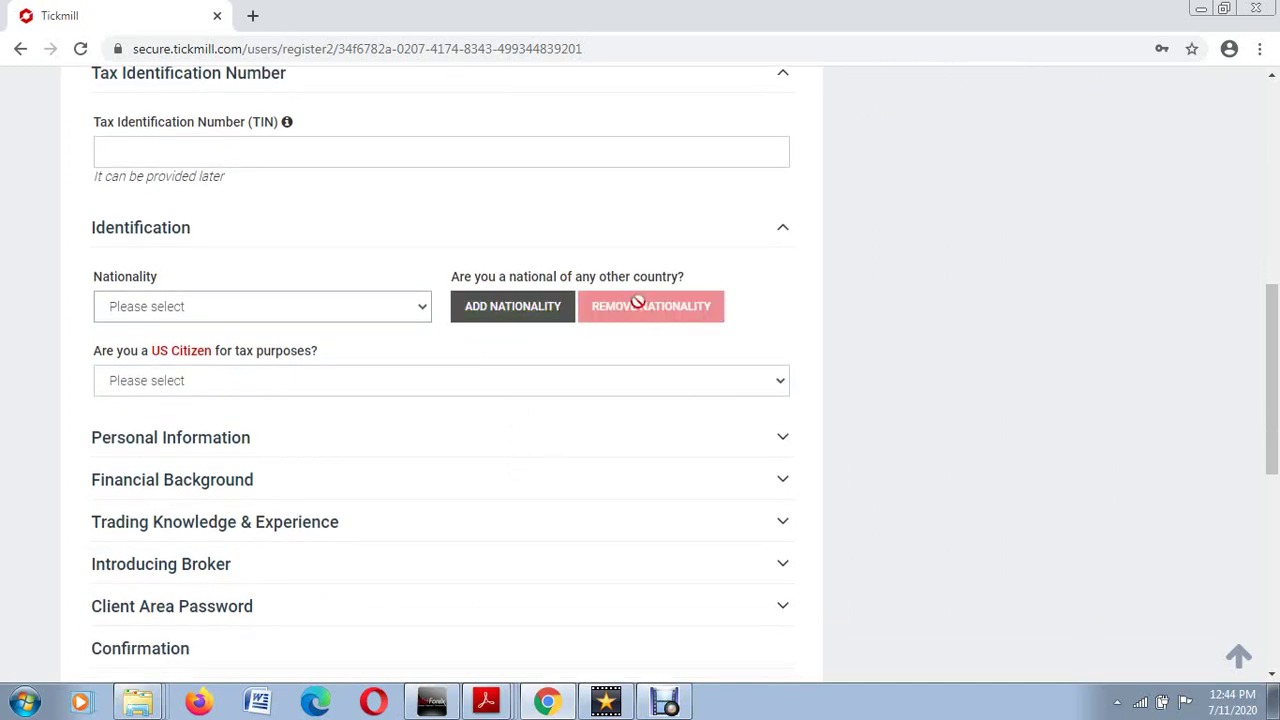
pyautogui.click(426, 310)
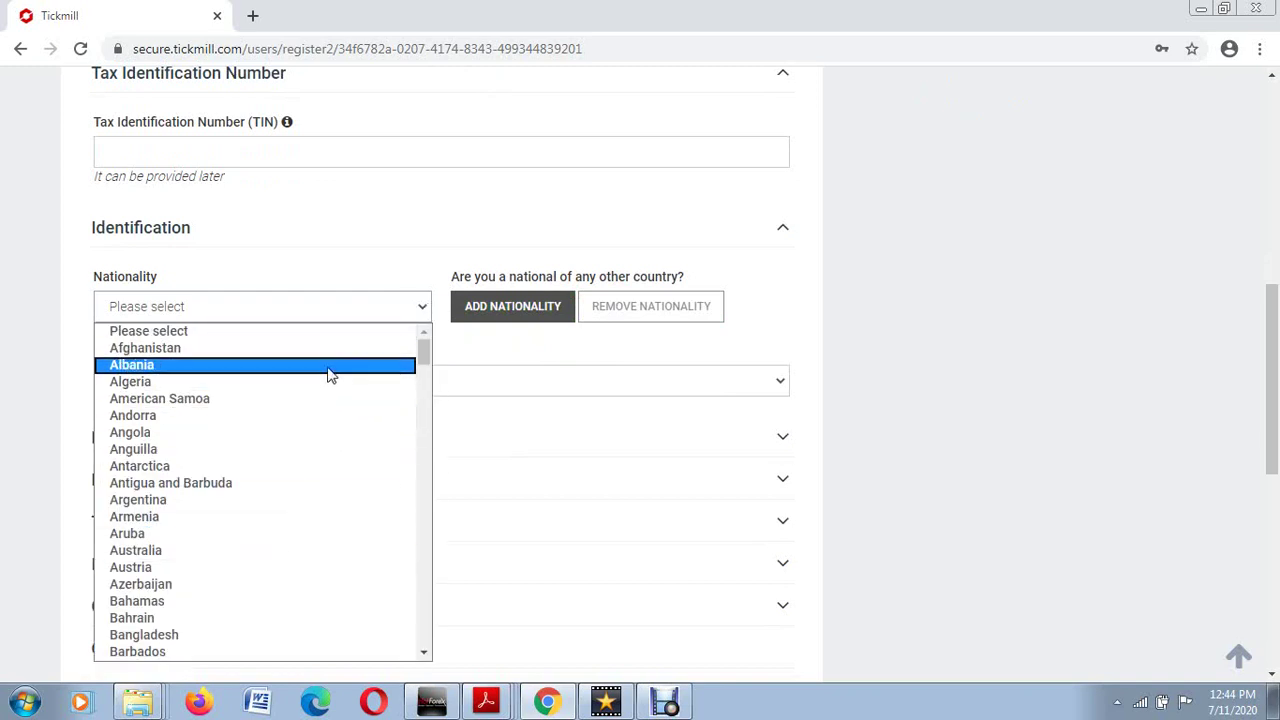
pyautogui.click(427, 311)
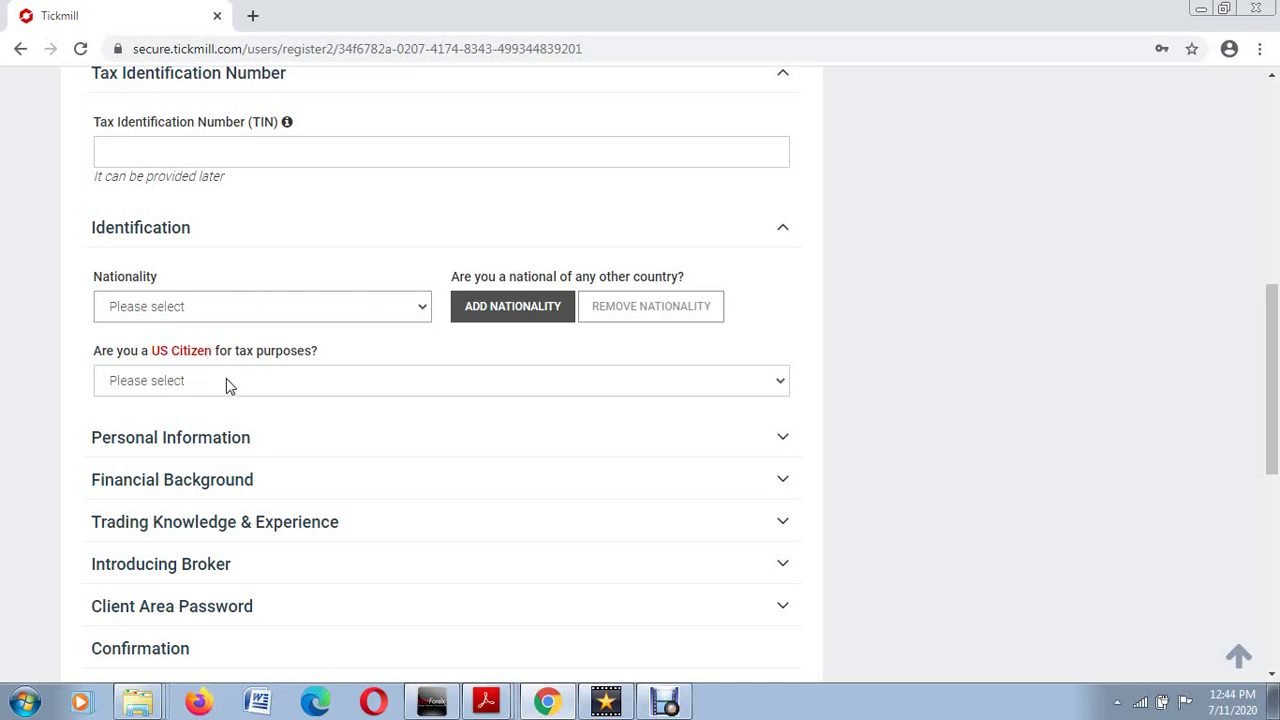
pyautogui.click(780, 386)
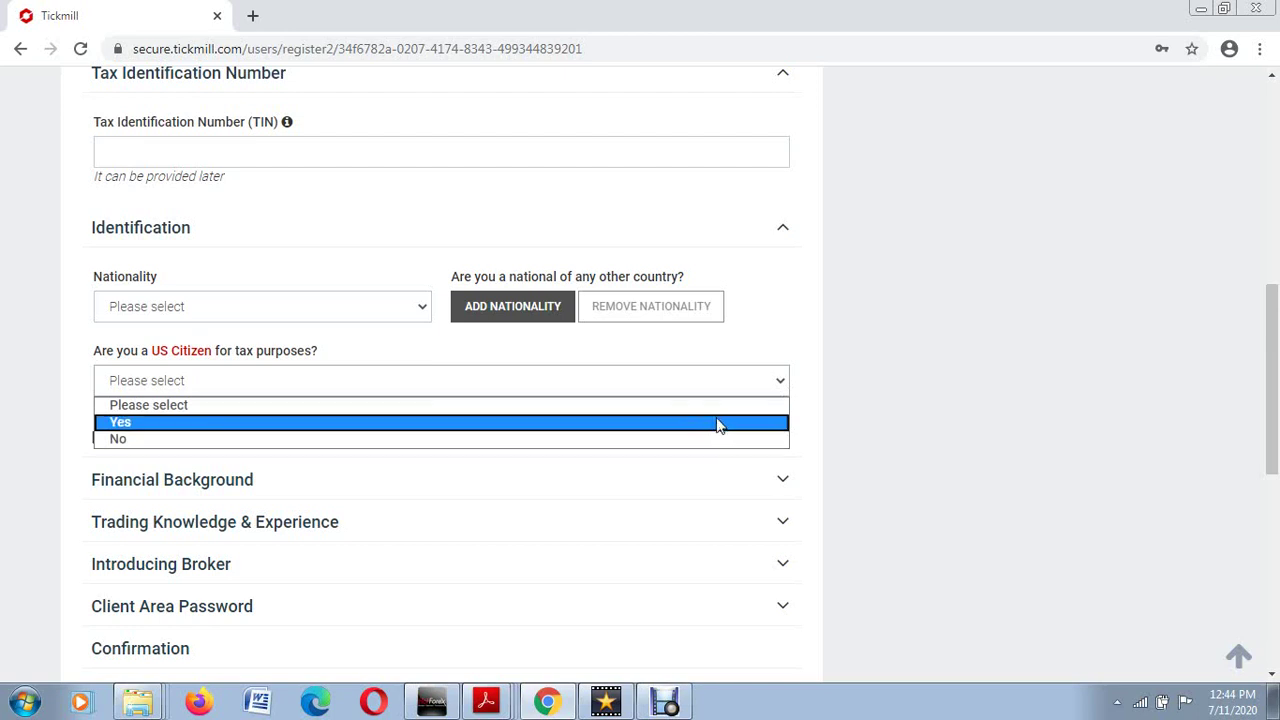
pyautogui.click(781, 386)
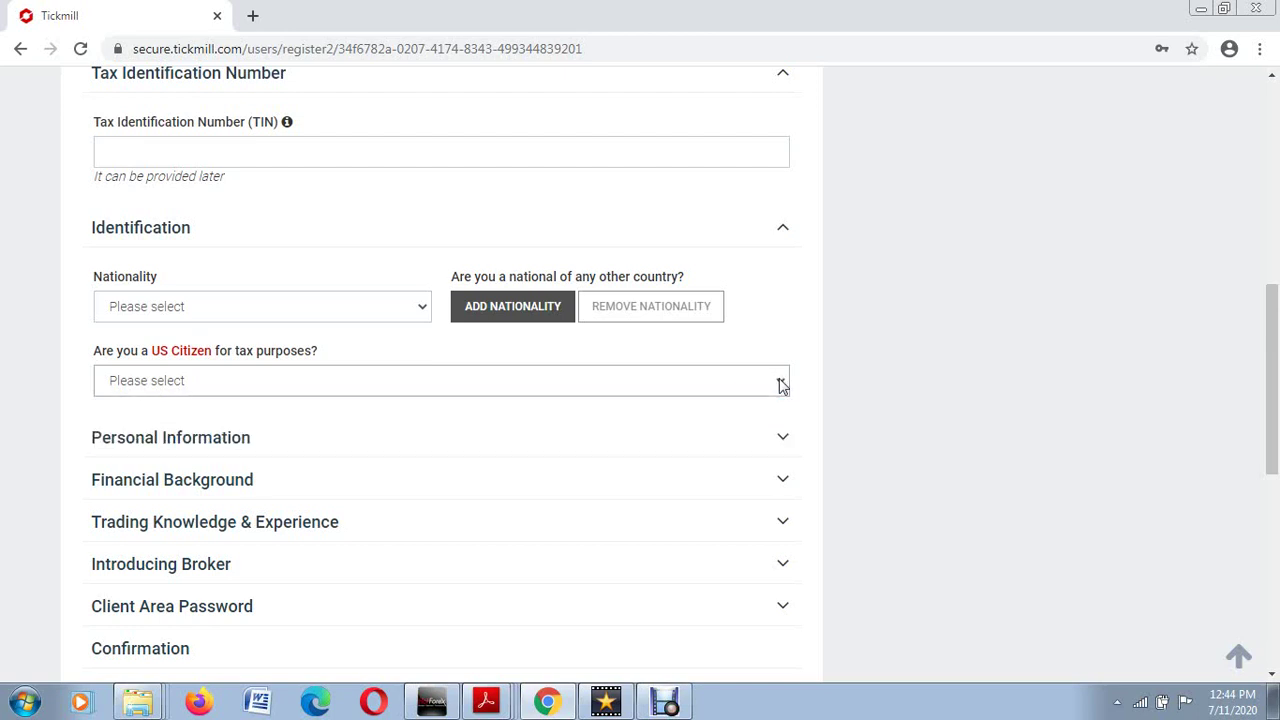
pyautogui.scroll(-2, 783, 443)
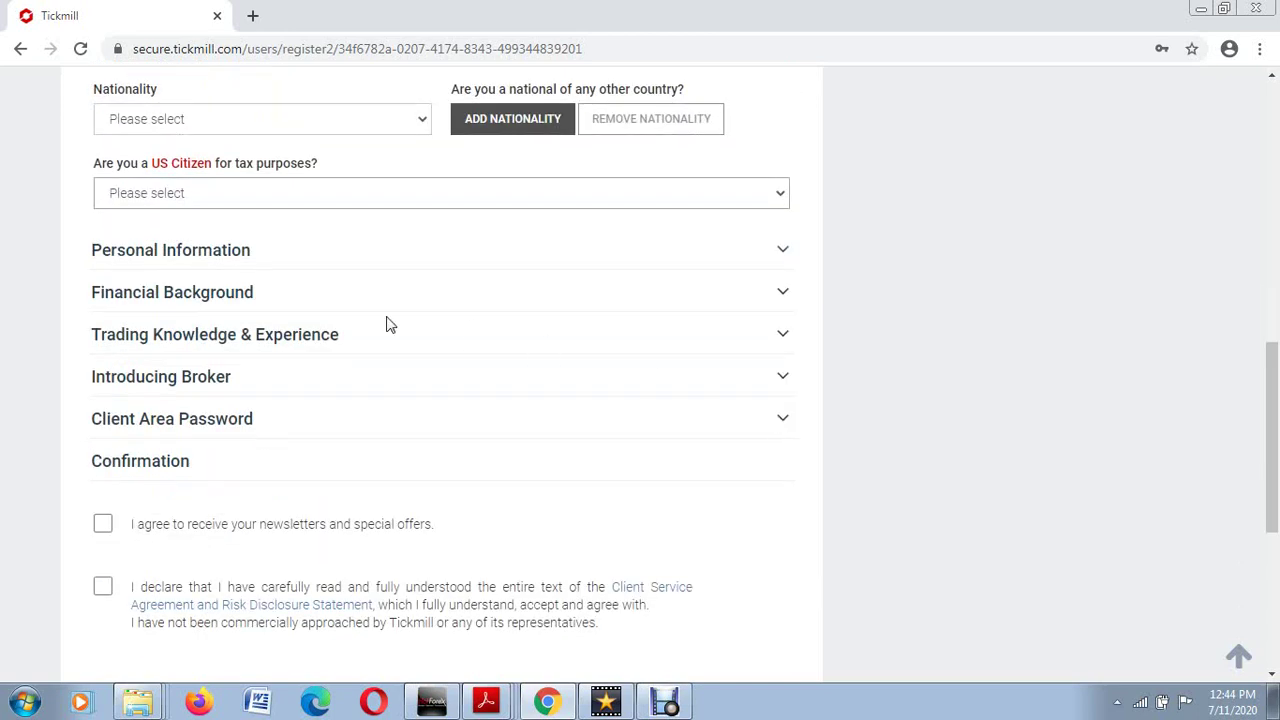
pyautogui.click(784, 253)
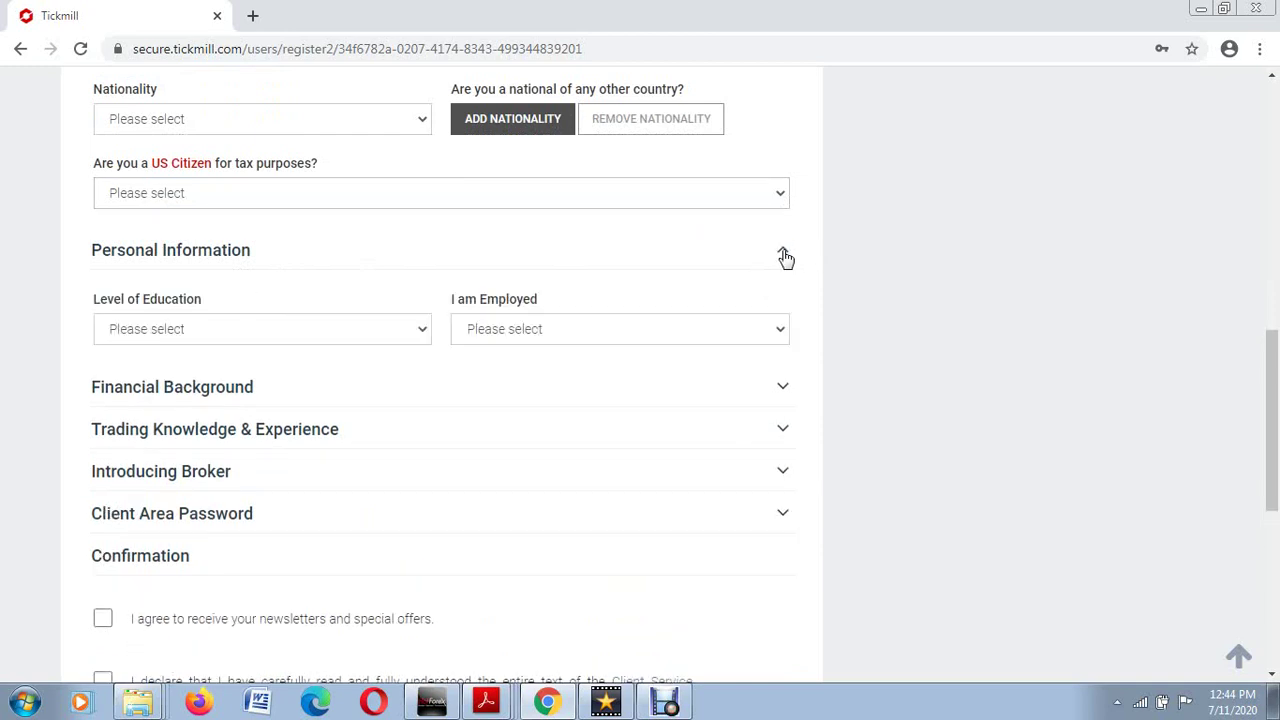
pyautogui.click(423, 331)
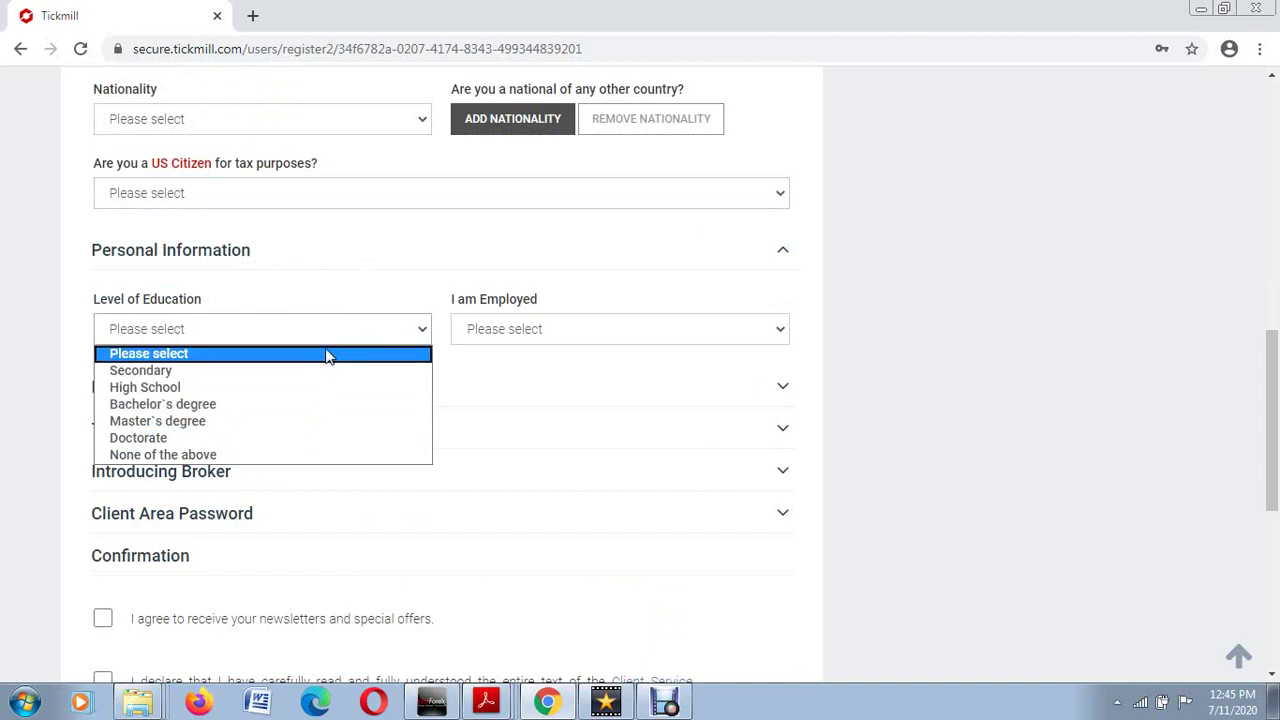
pyautogui.press('d')
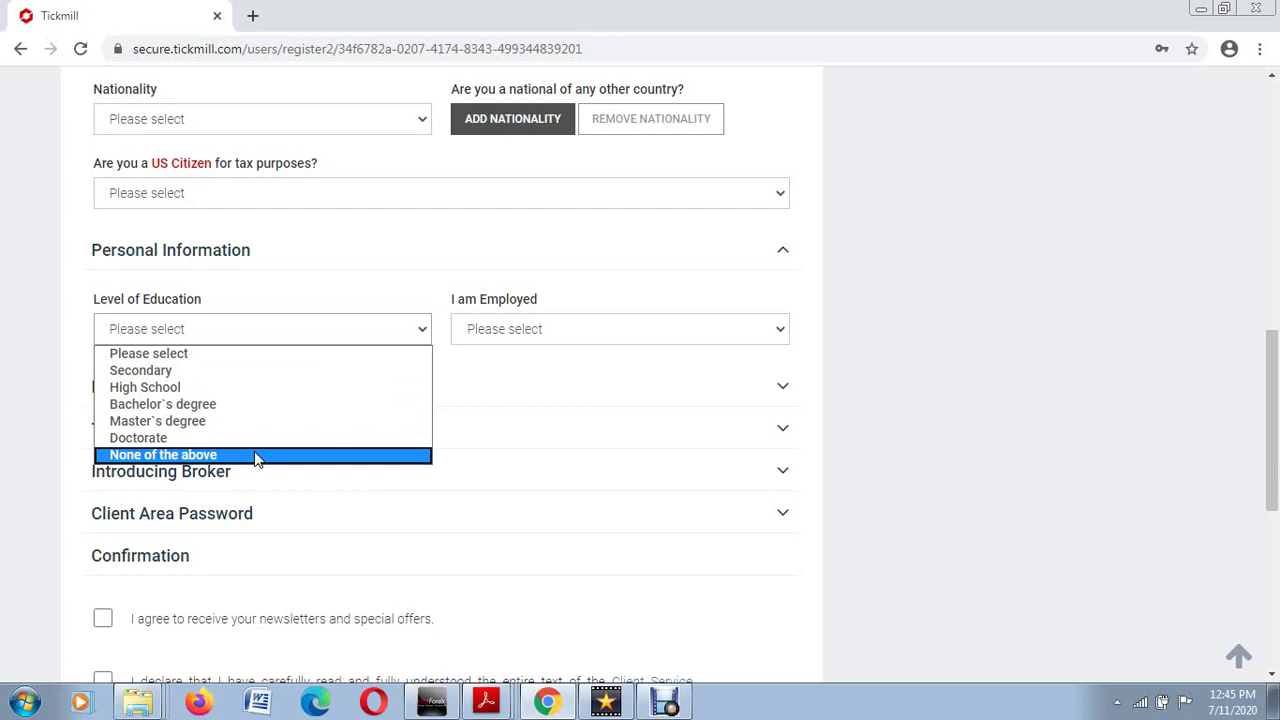
pyautogui.click(419, 330)
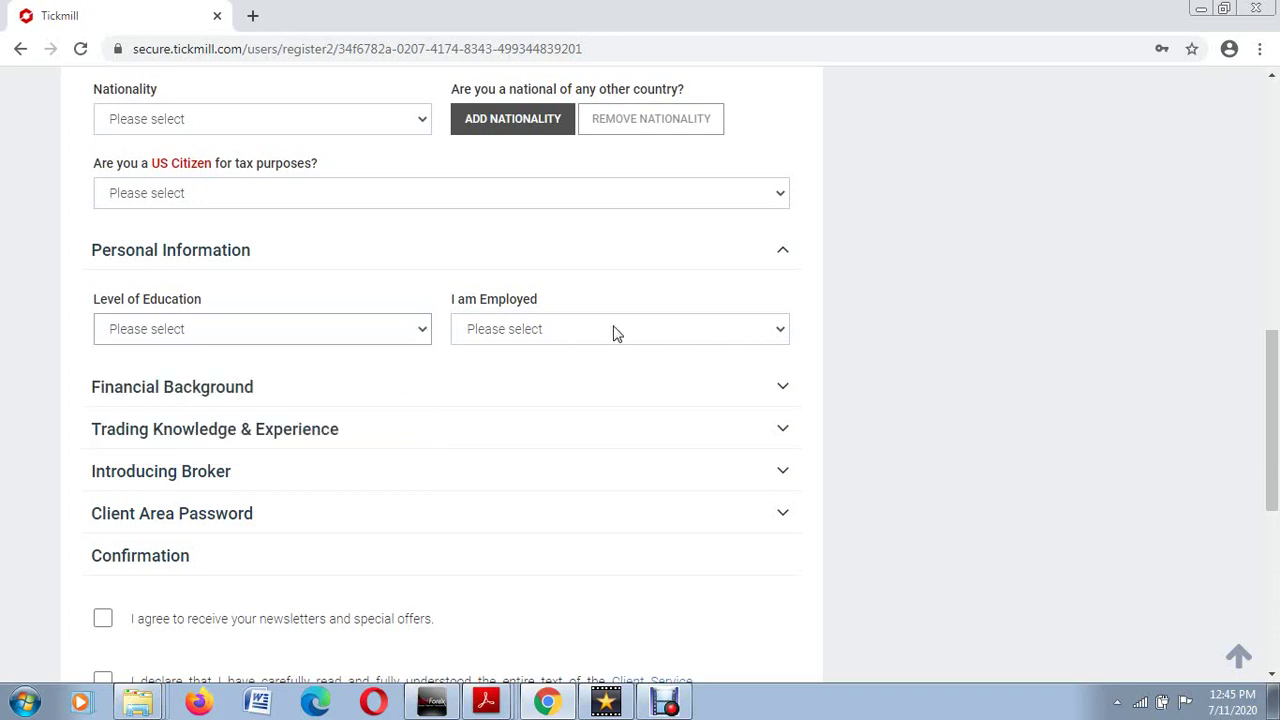
pyautogui.click(786, 330)
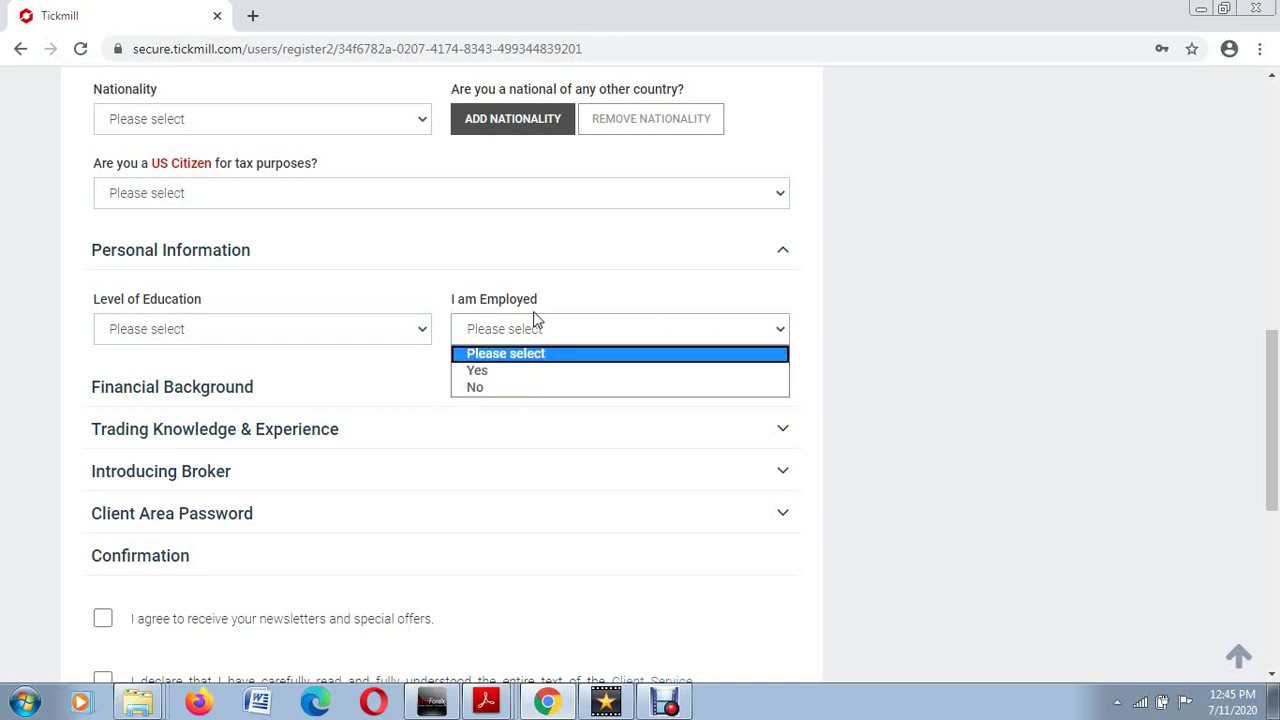
pyautogui.click(783, 337)
pyautogui.click(783, 337)
pyautogui.click(783, 337)
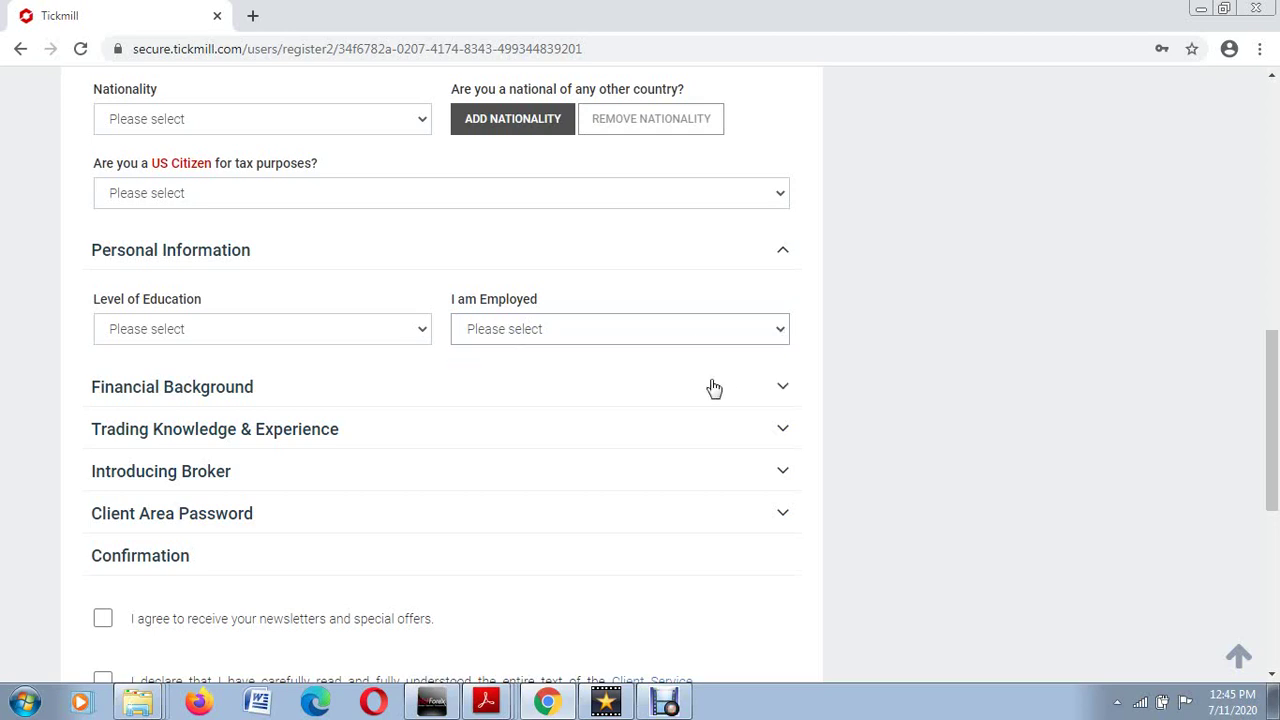
# Step: Expand Financial Background and review the Source of Funding choices without selecting one
pyautogui.click(779, 390)
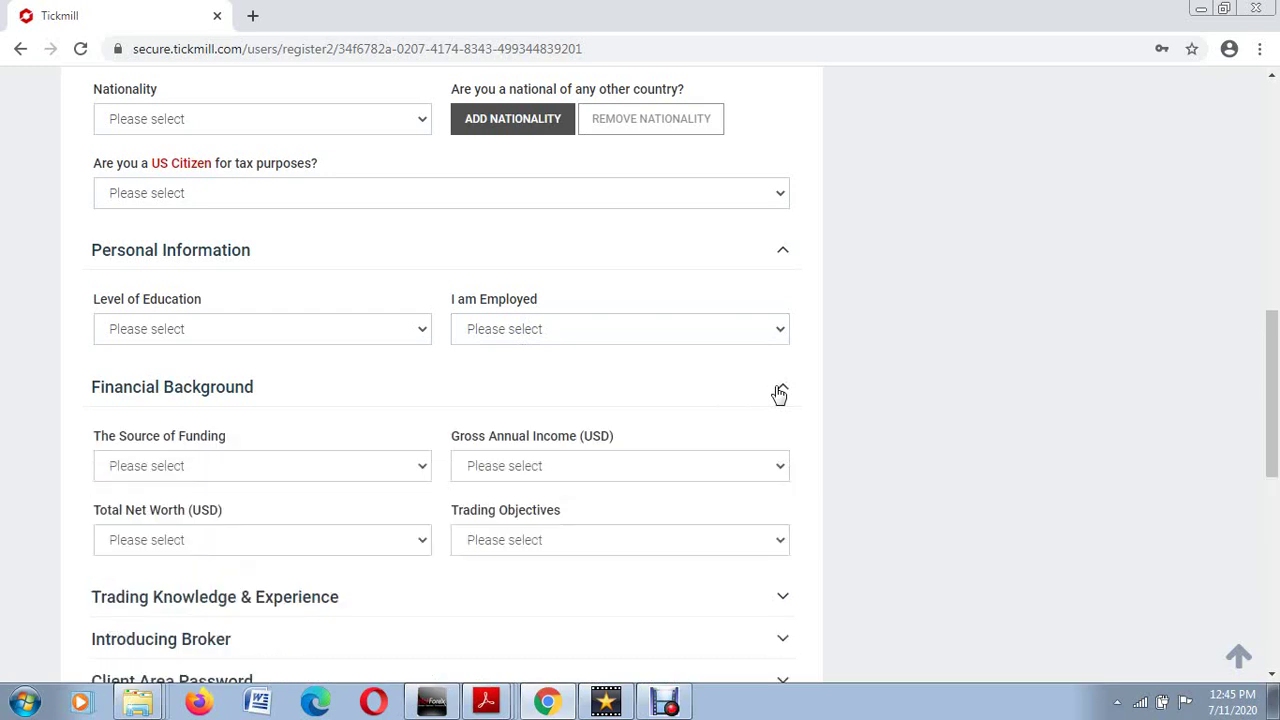
pyautogui.scroll(-1, 779, 393)
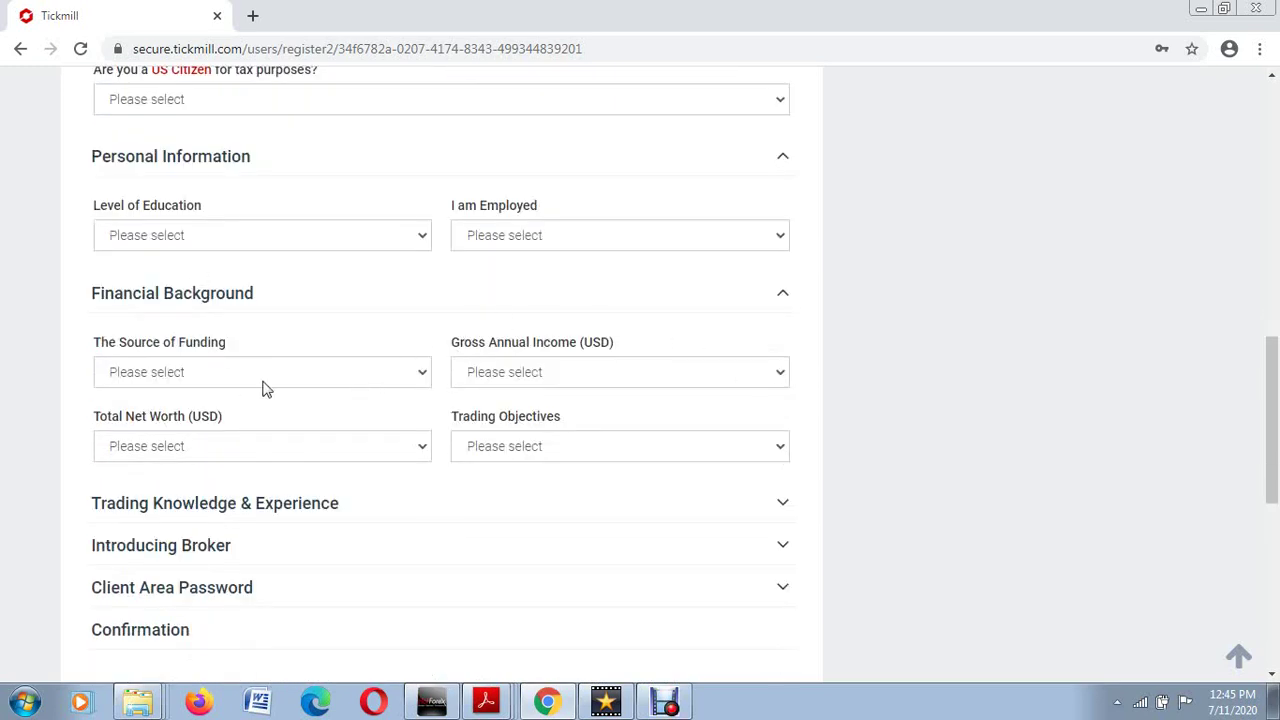
pyautogui.scroll(-1, 280, 372)
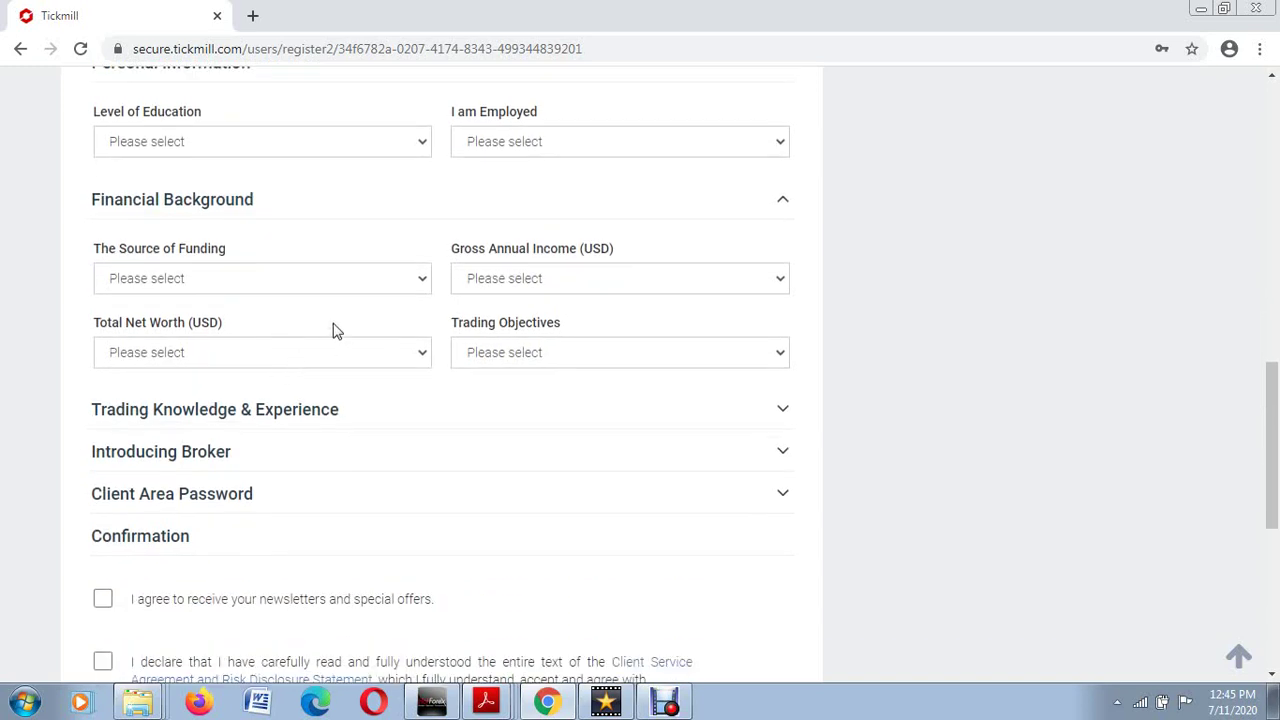
pyautogui.click(424, 288)
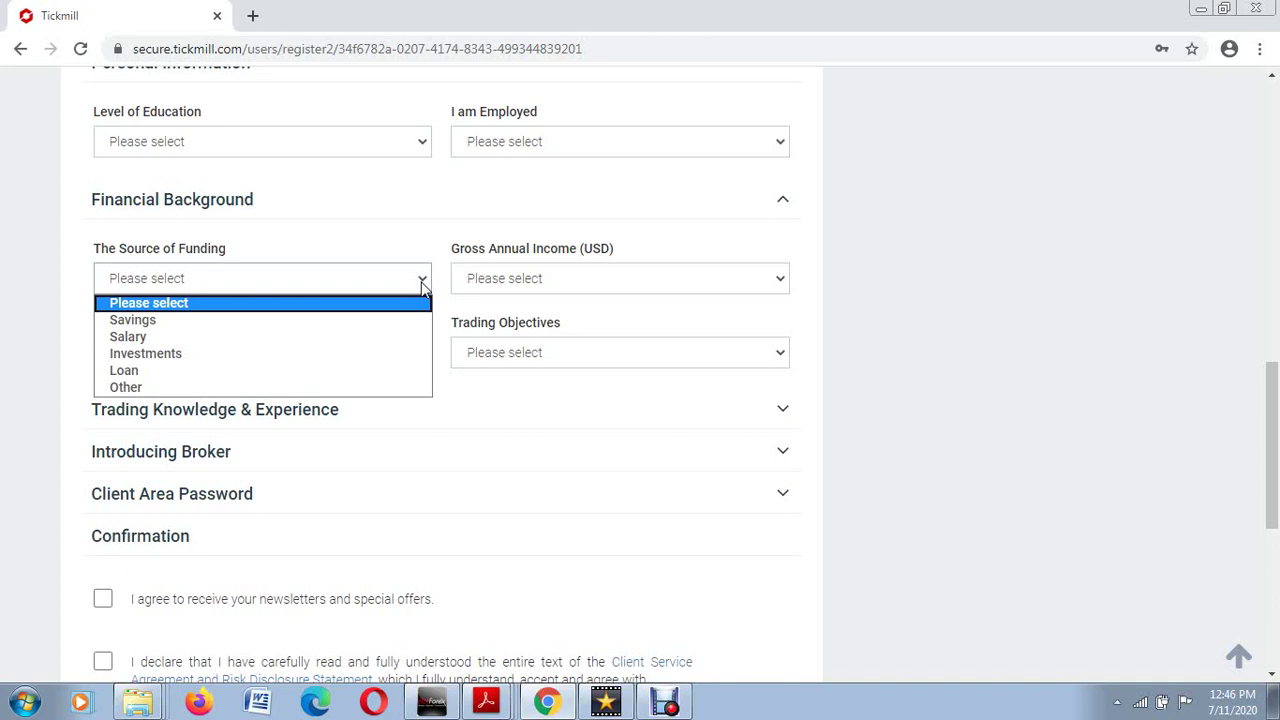
pyautogui.click(422, 287)
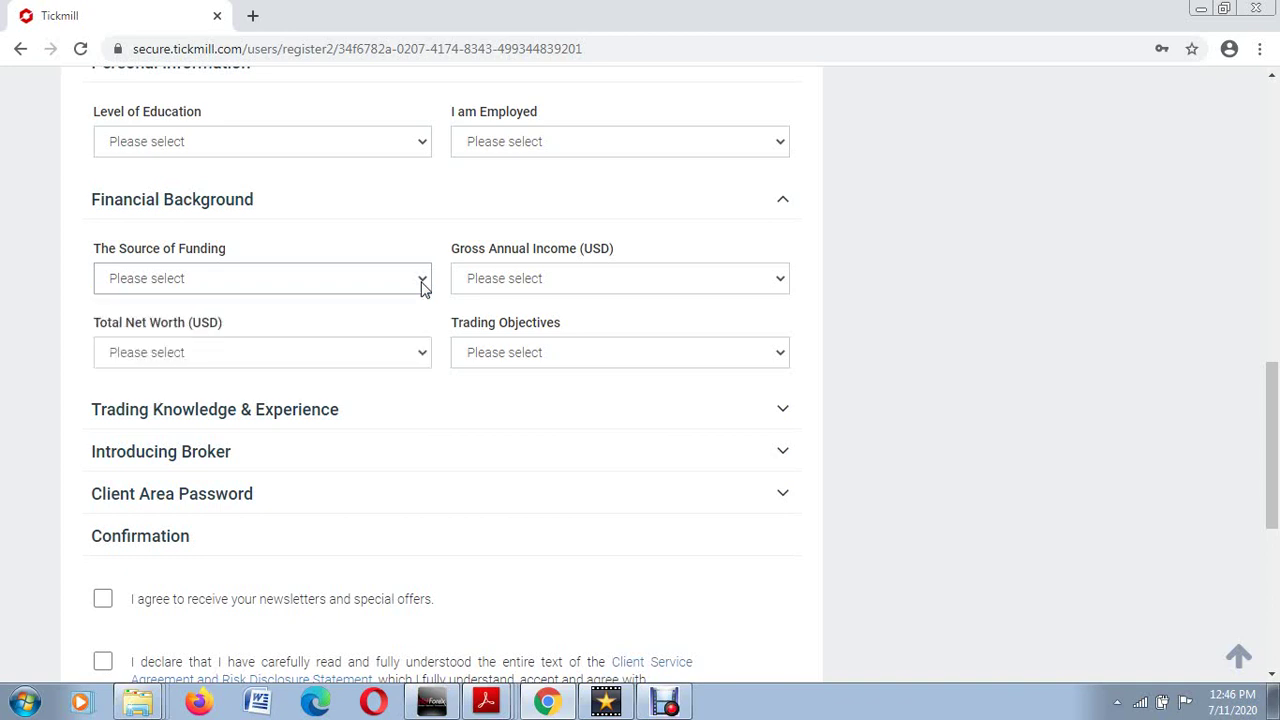
pyautogui.click(422, 287)
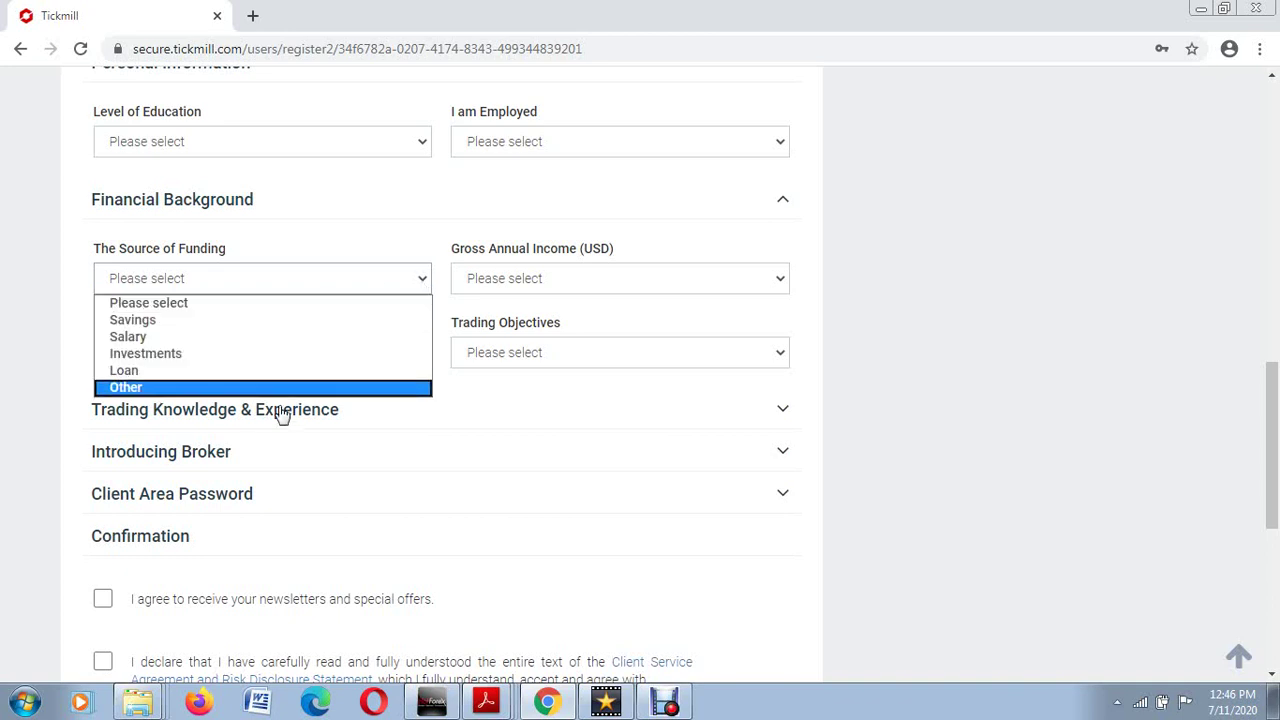
pyautogui.click(427, 280)
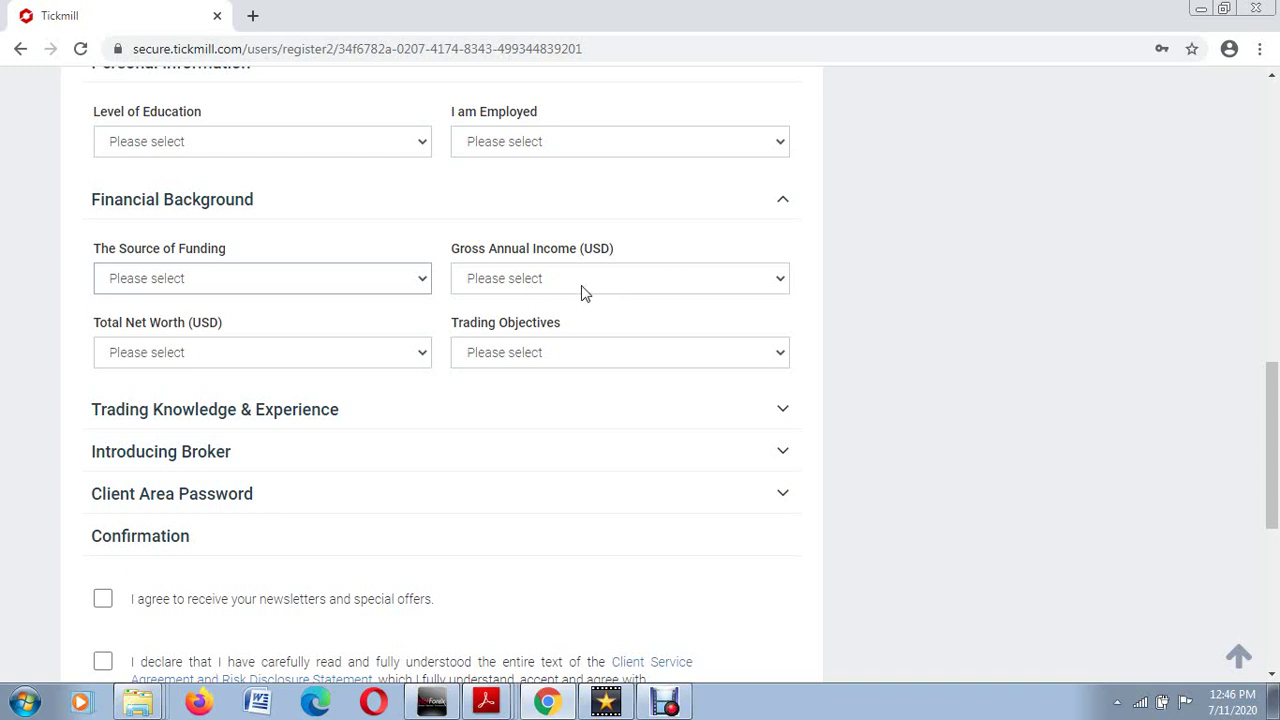
# Step: Review the Gross Annual Income, Total Net Worth and Trading Objectives options, leaving them unanswered
pyautogui.click(781, 285)
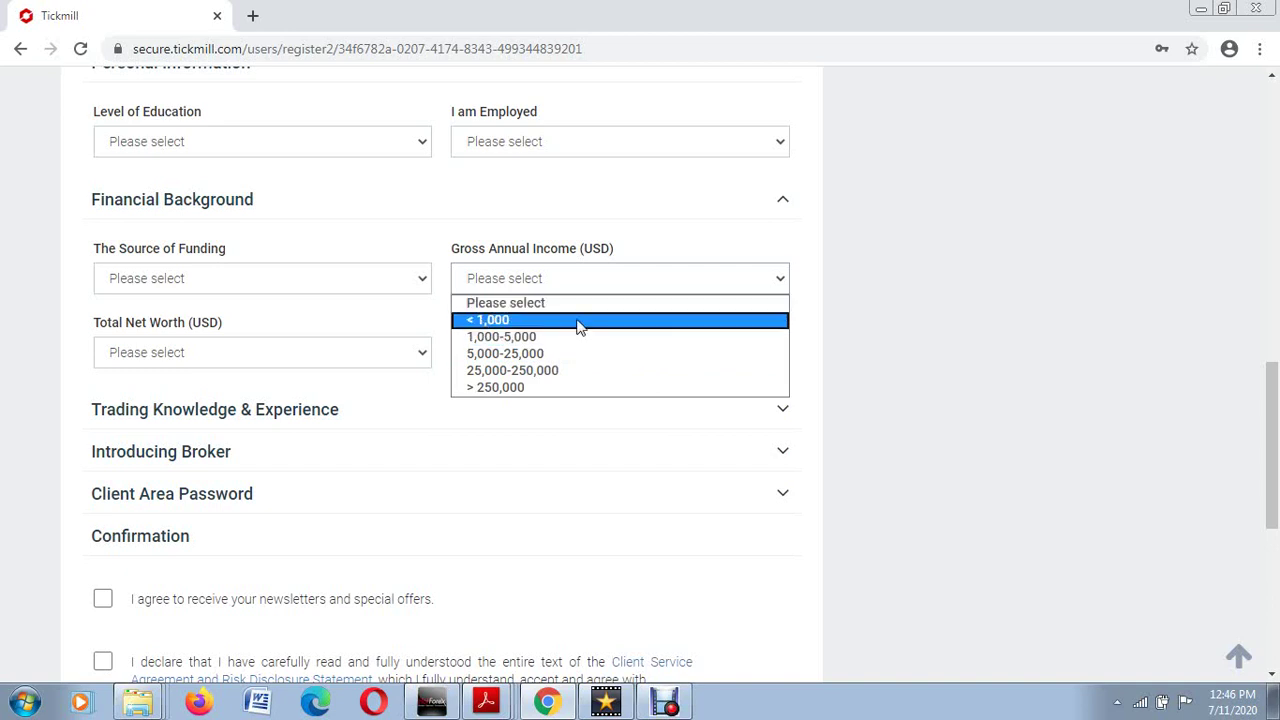
pyautogui.click(782, 283)
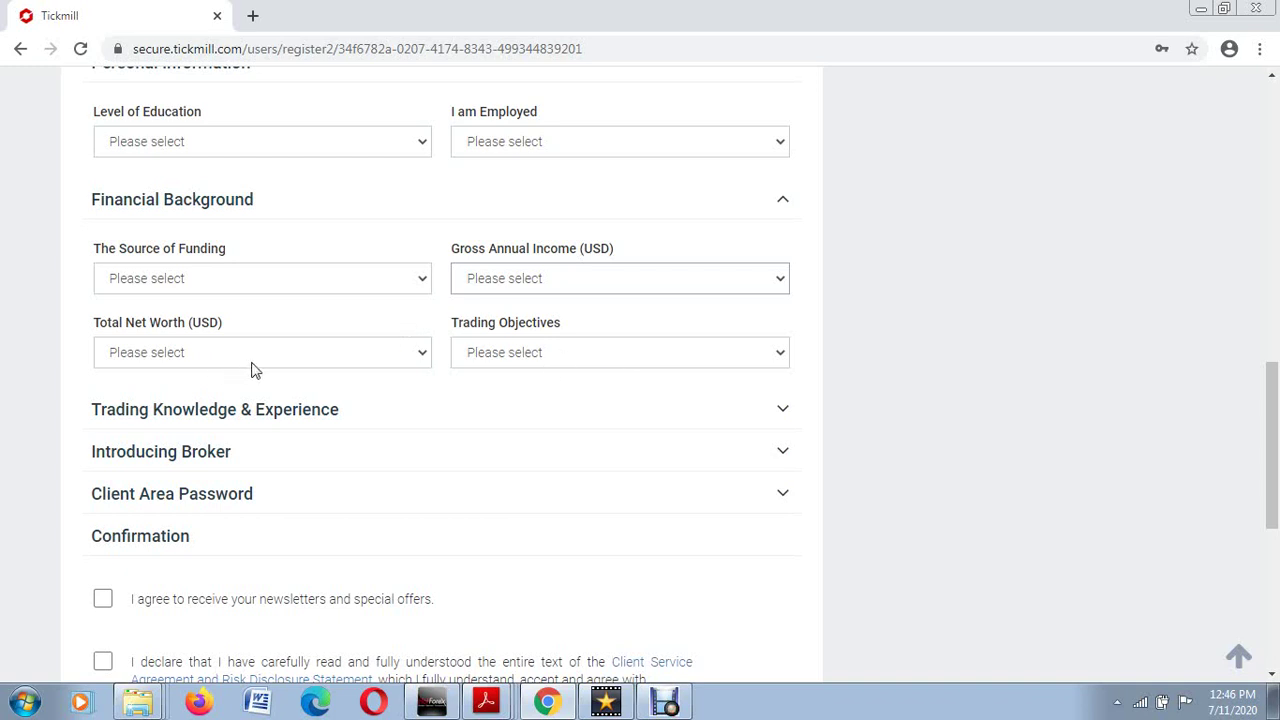
pyautogui.click(422, 360)
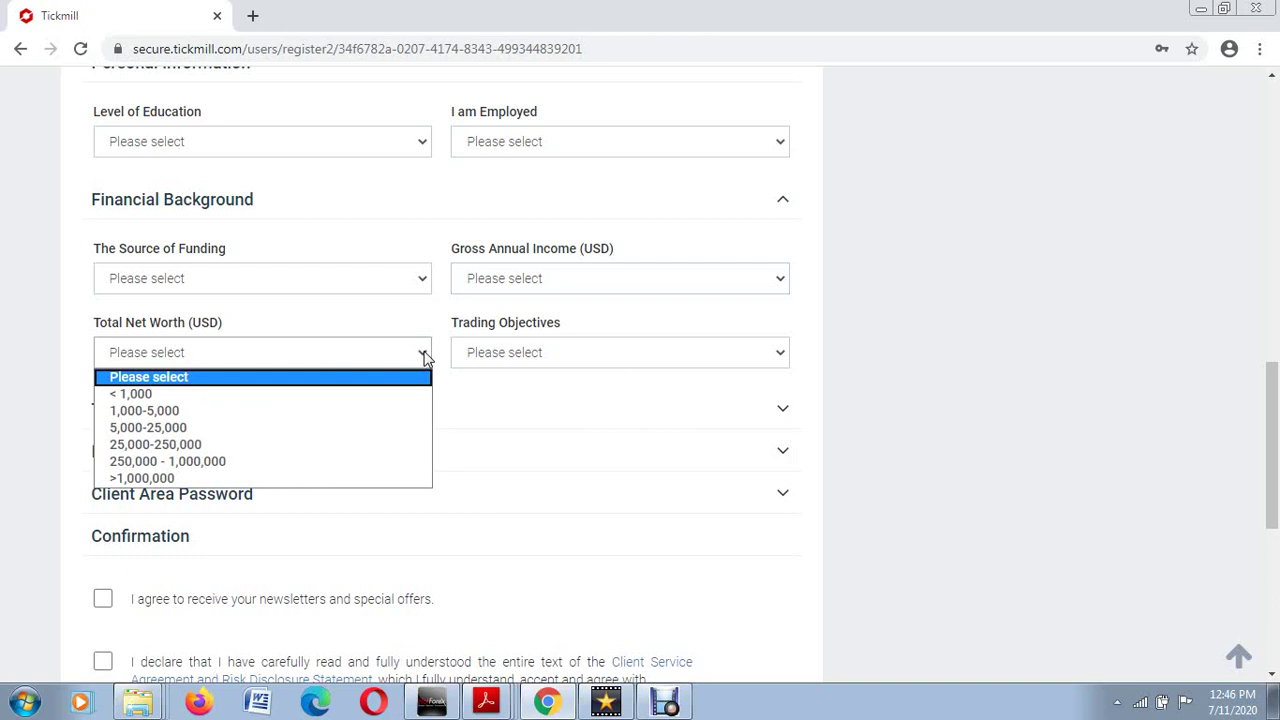
pyautogui.click(425, 357)
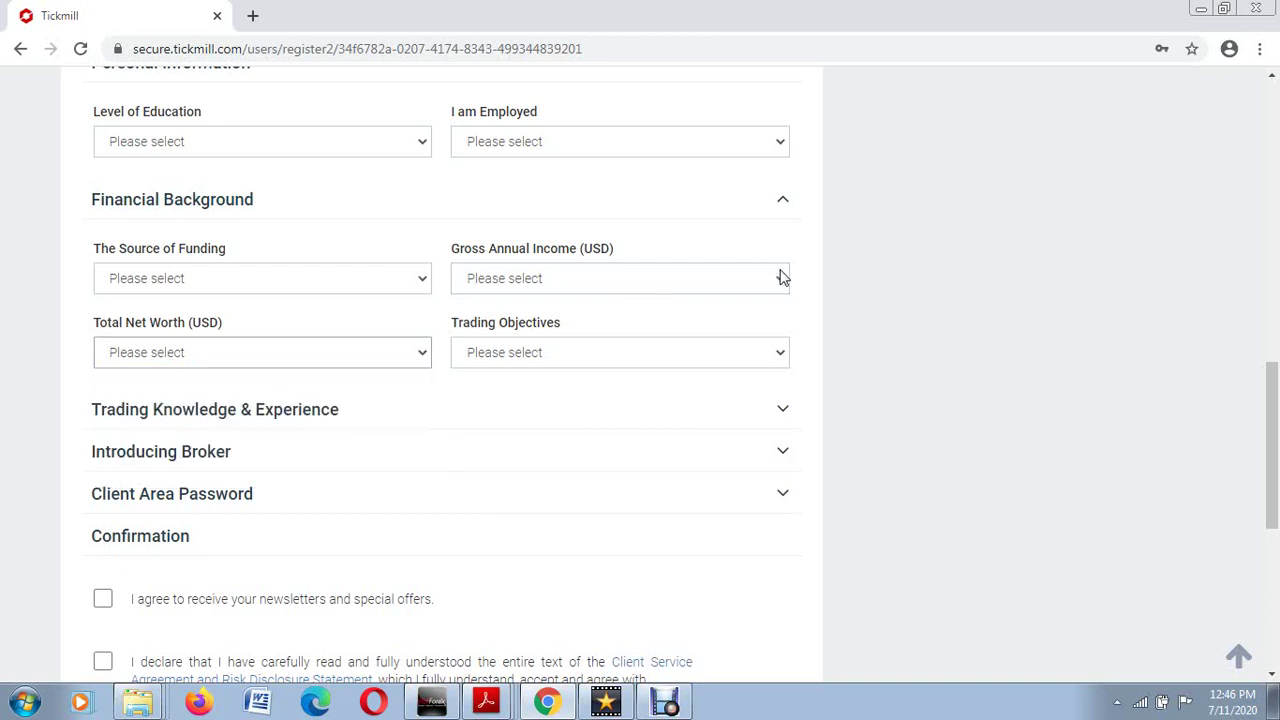
pyautogui.click(422, 357)
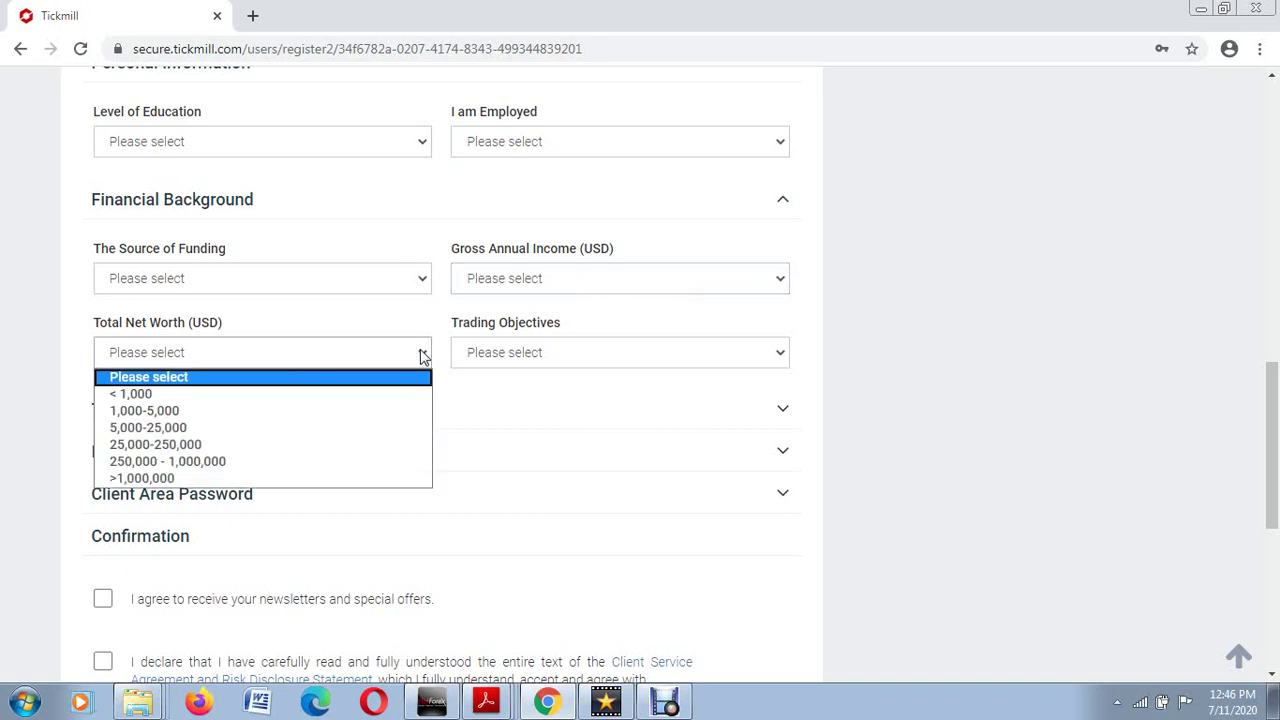
pyautogui.click(424, 357)
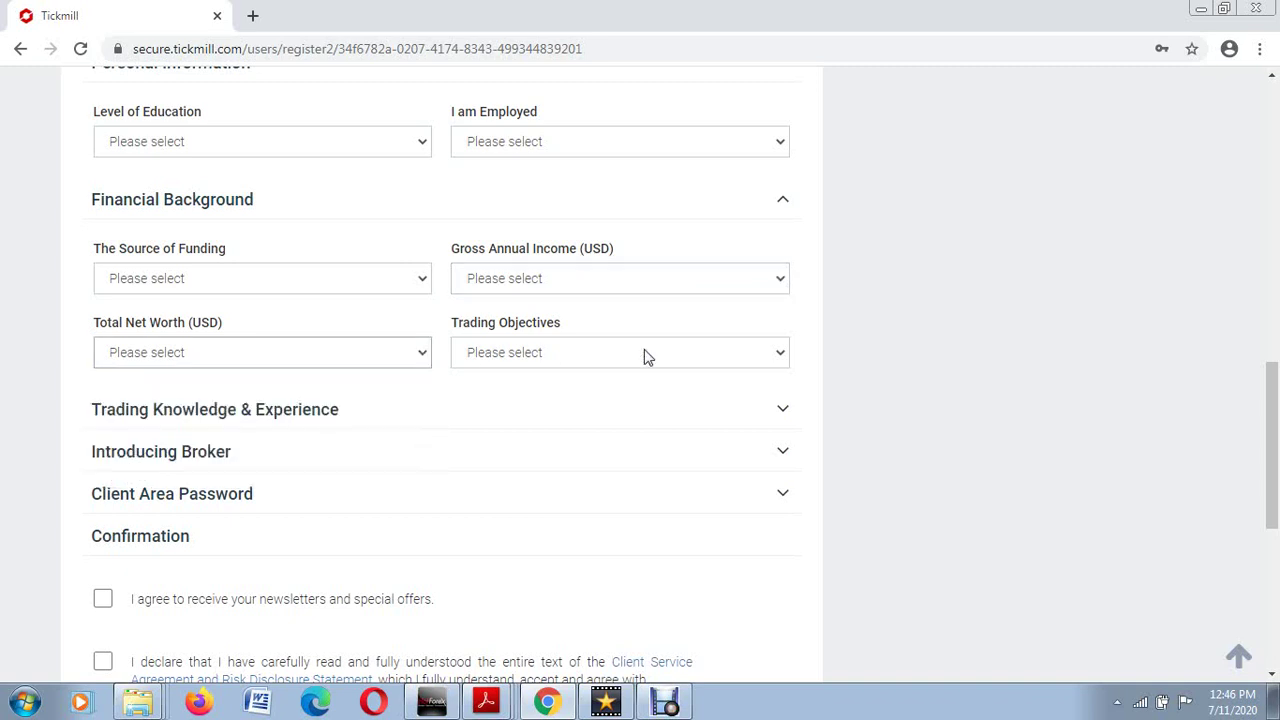
pyautogui.click(781, 364)
pyautogui.click(781, 364)
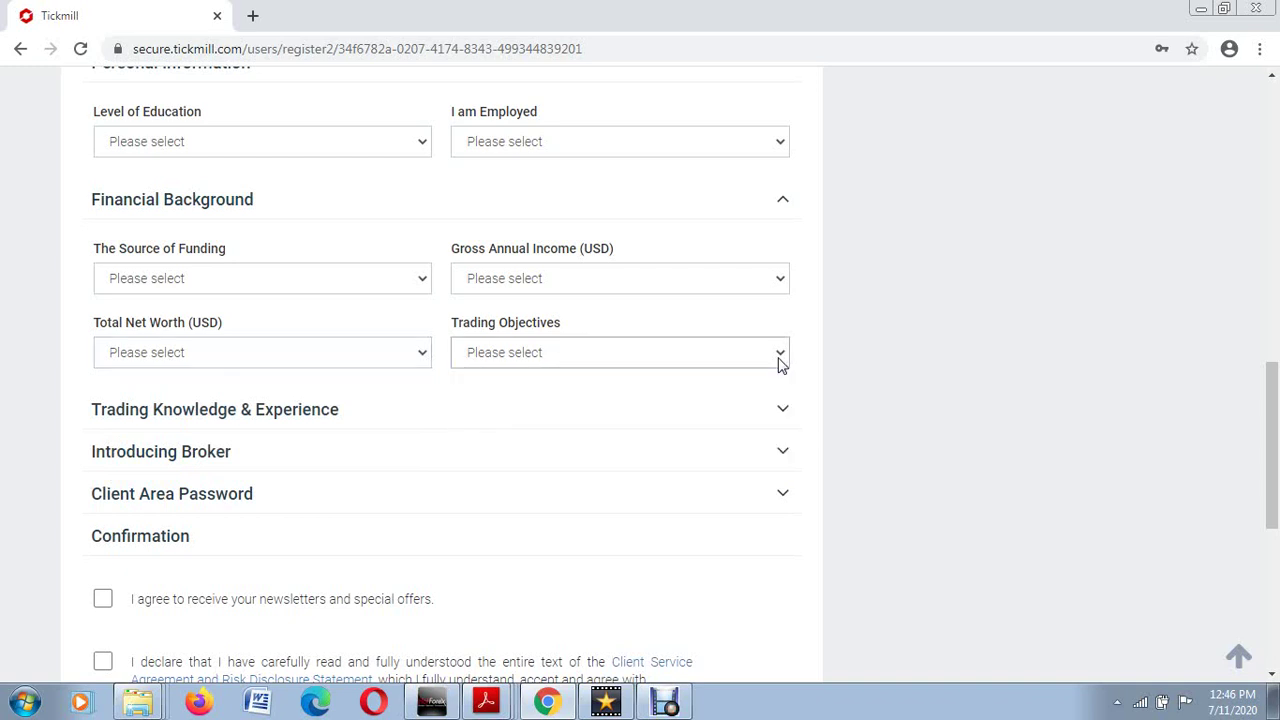
# Step: Browse the Trading Objectives choices without picking, then expand the Client Area Password section
pyautogui.click(781, 364)
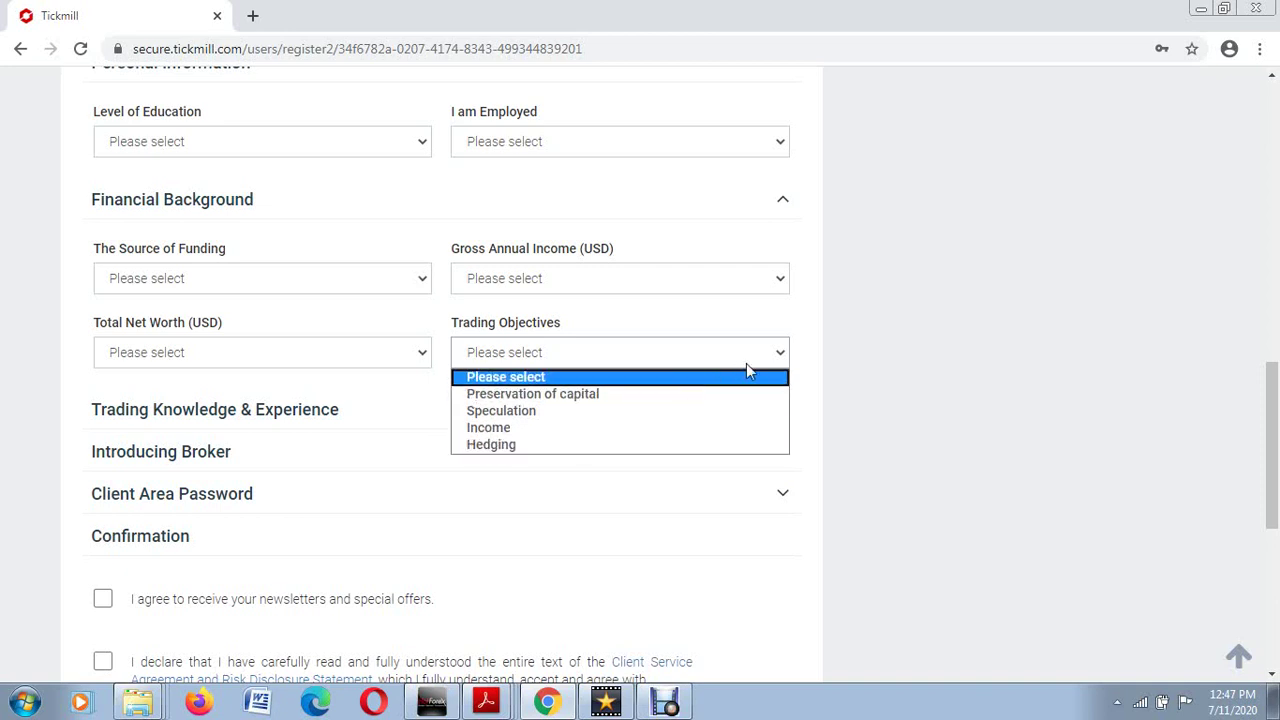
pyautogui.click(781, 358)
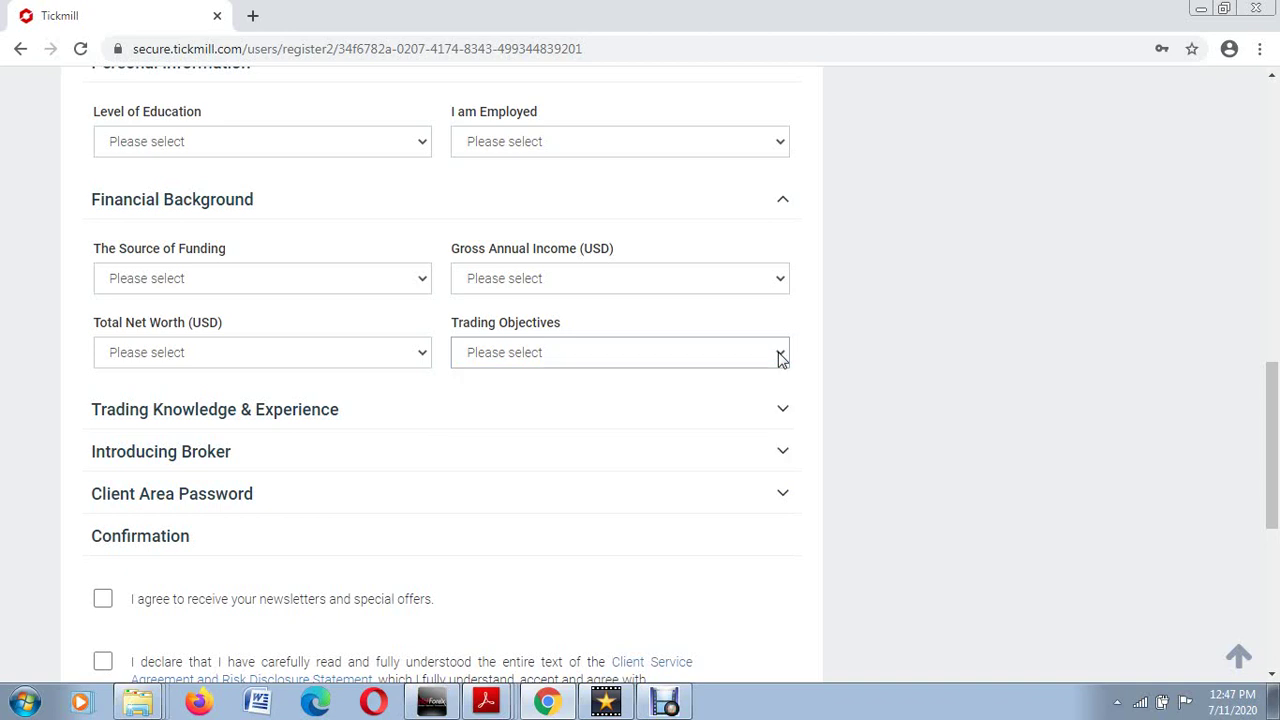
pyautogui.click(781, 358)
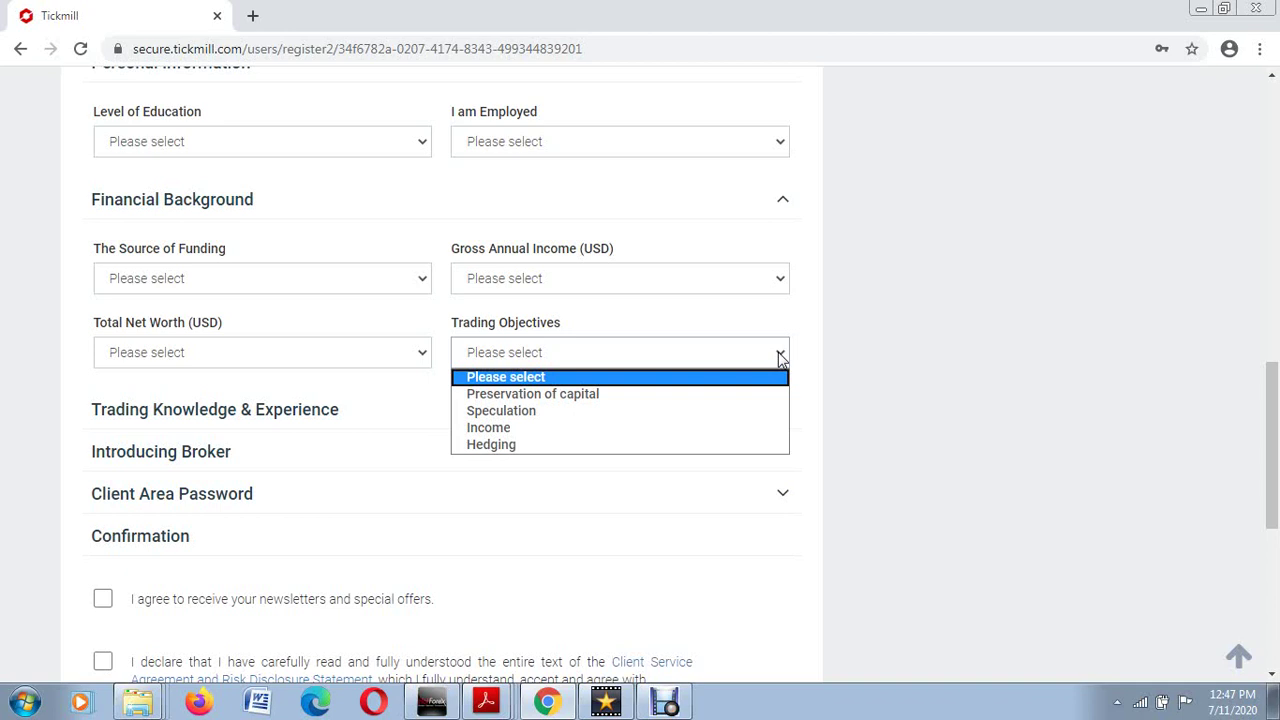
pyautogui.click(781, 358)
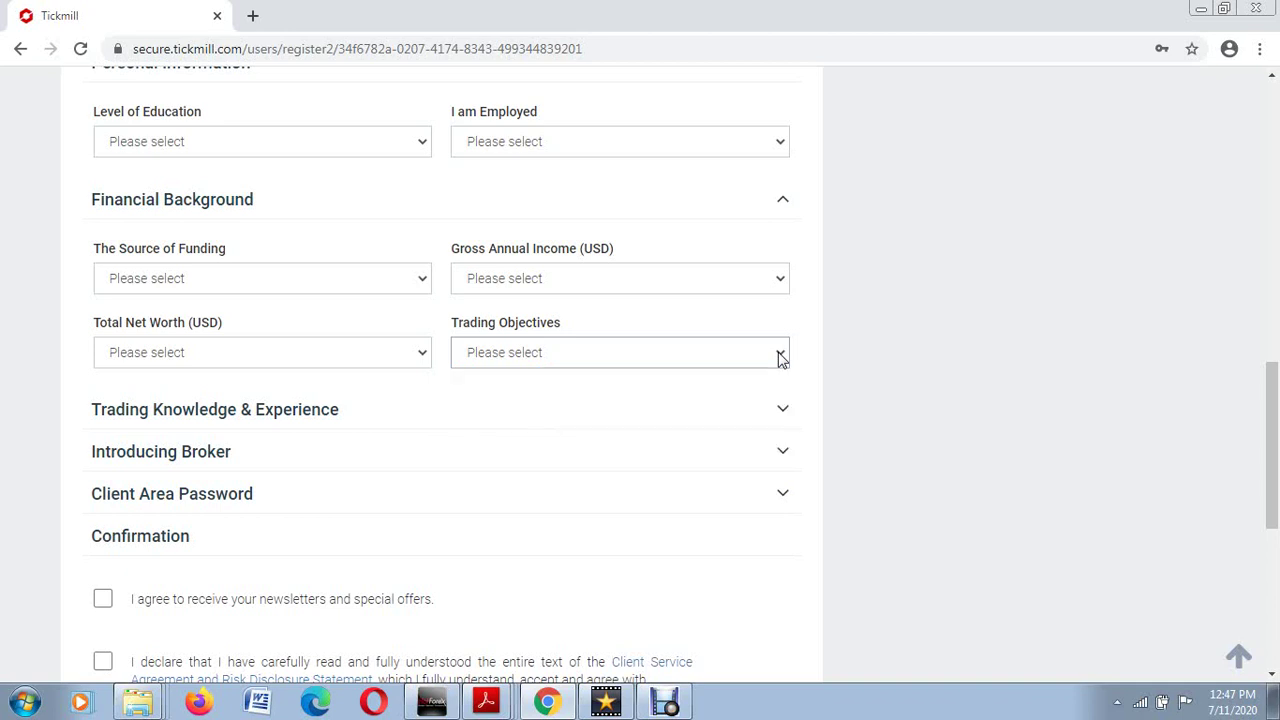
pyautogui.click(781, 358)
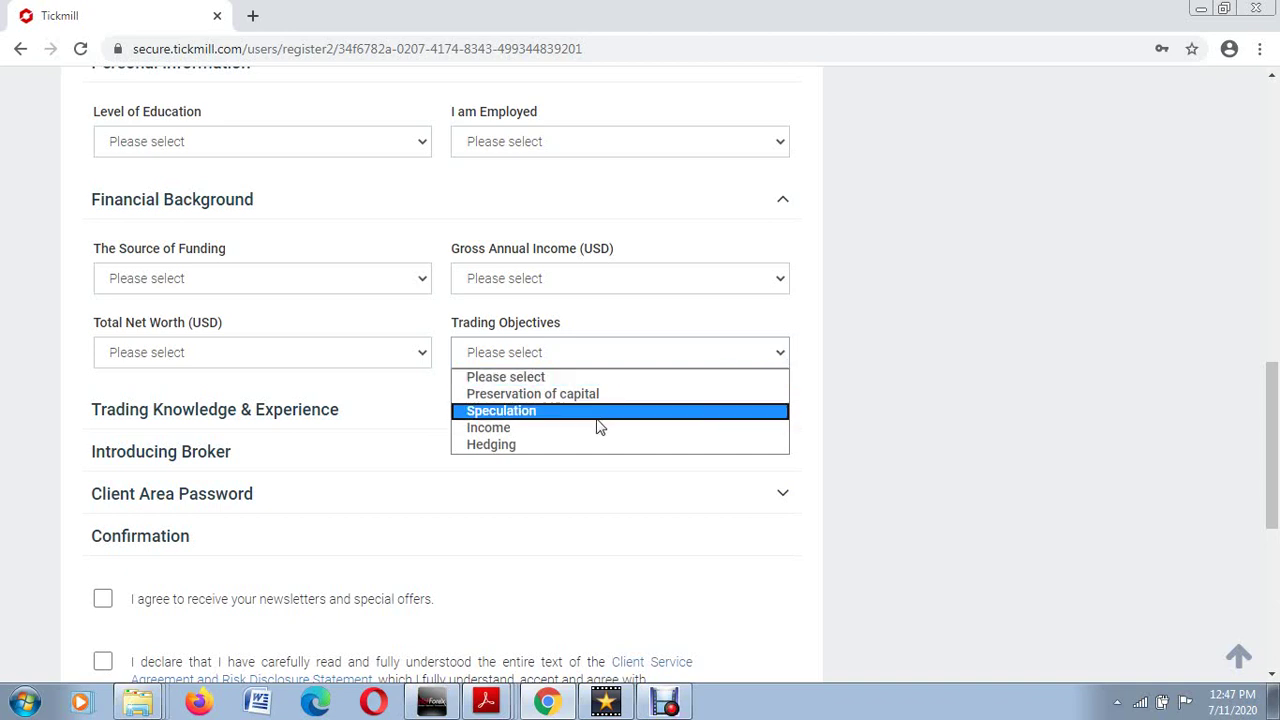
pyautogui.click(781, 358)
pyautogui.click(781, 358)
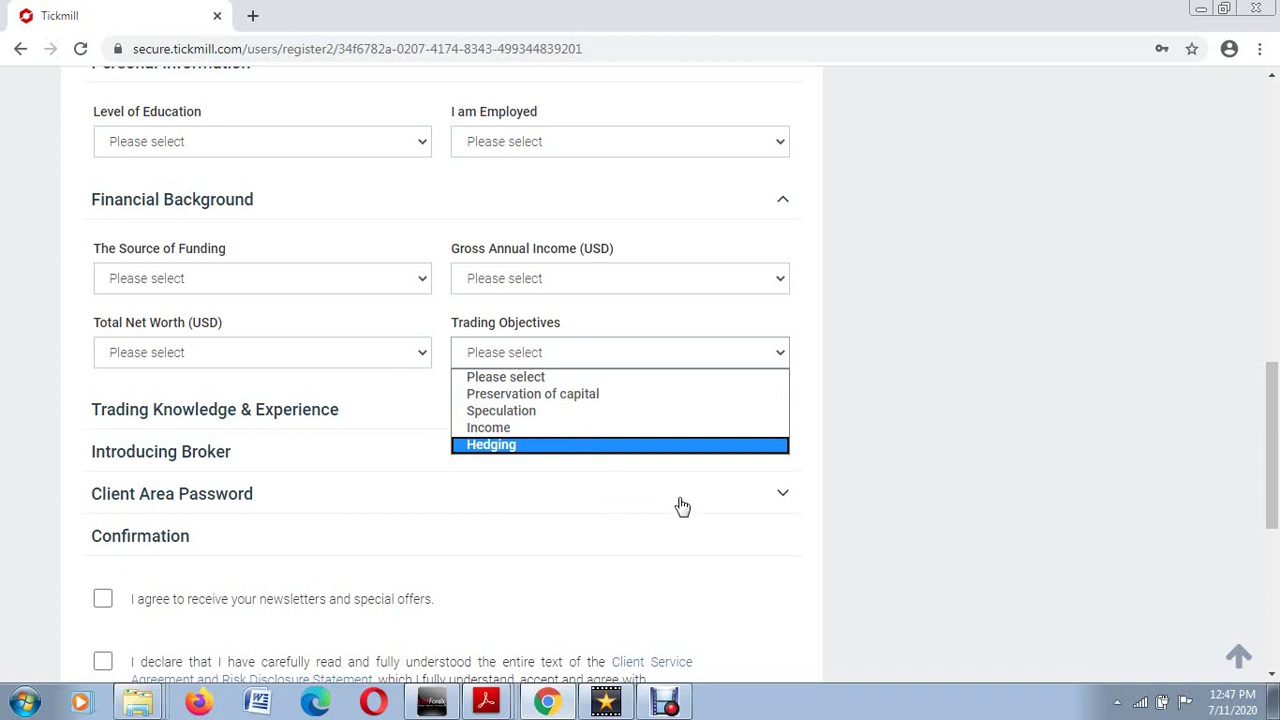
pyautogui.click(617, 495)
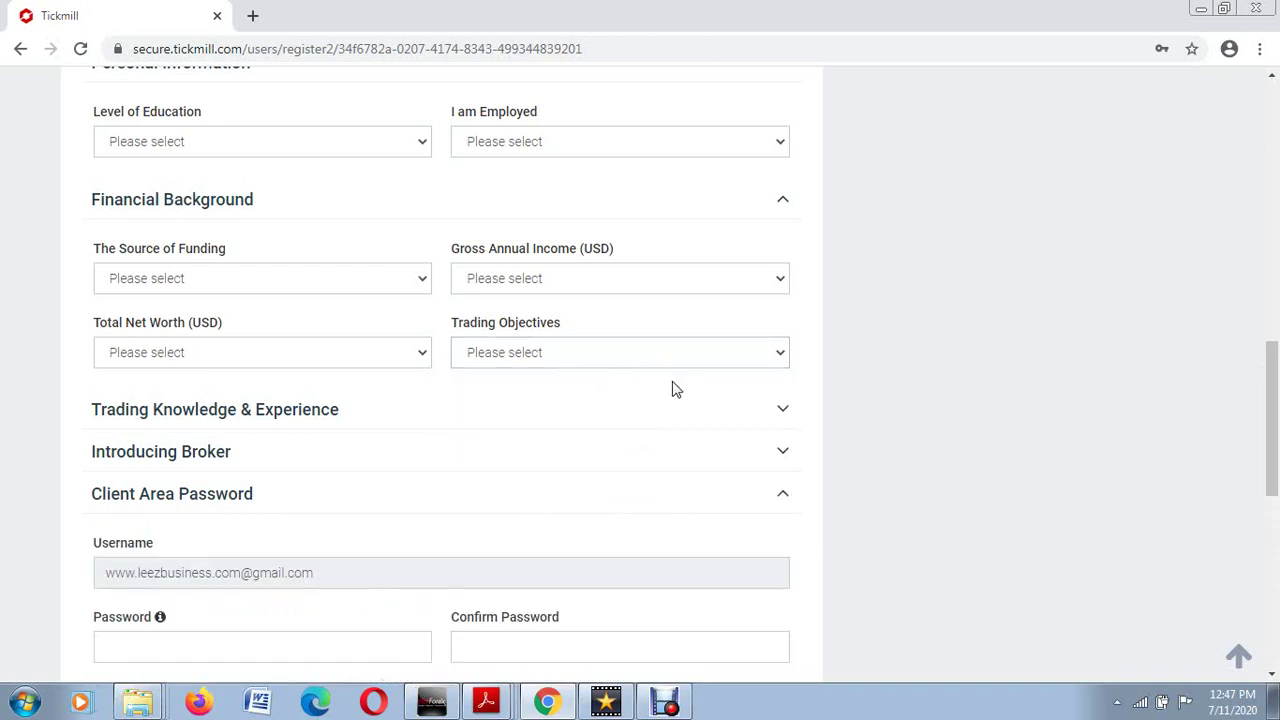
pyautogui.click(779, 500)
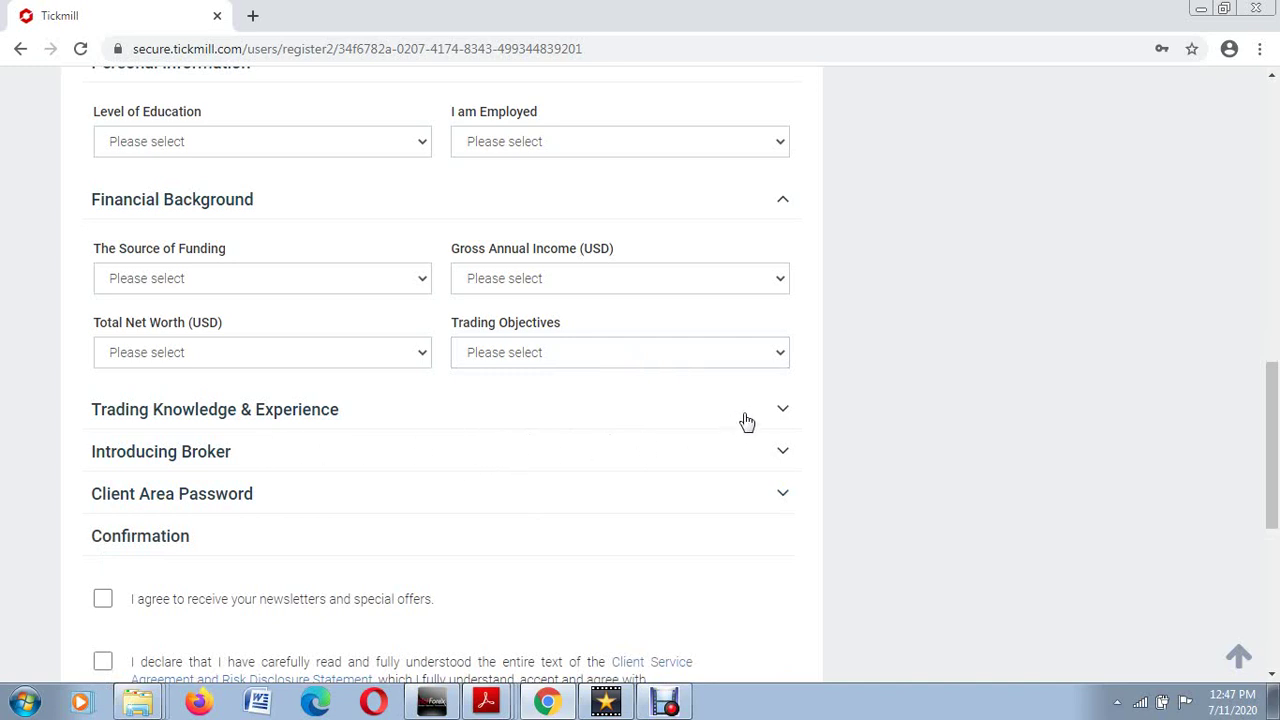
pyautogui.click(785, 412)
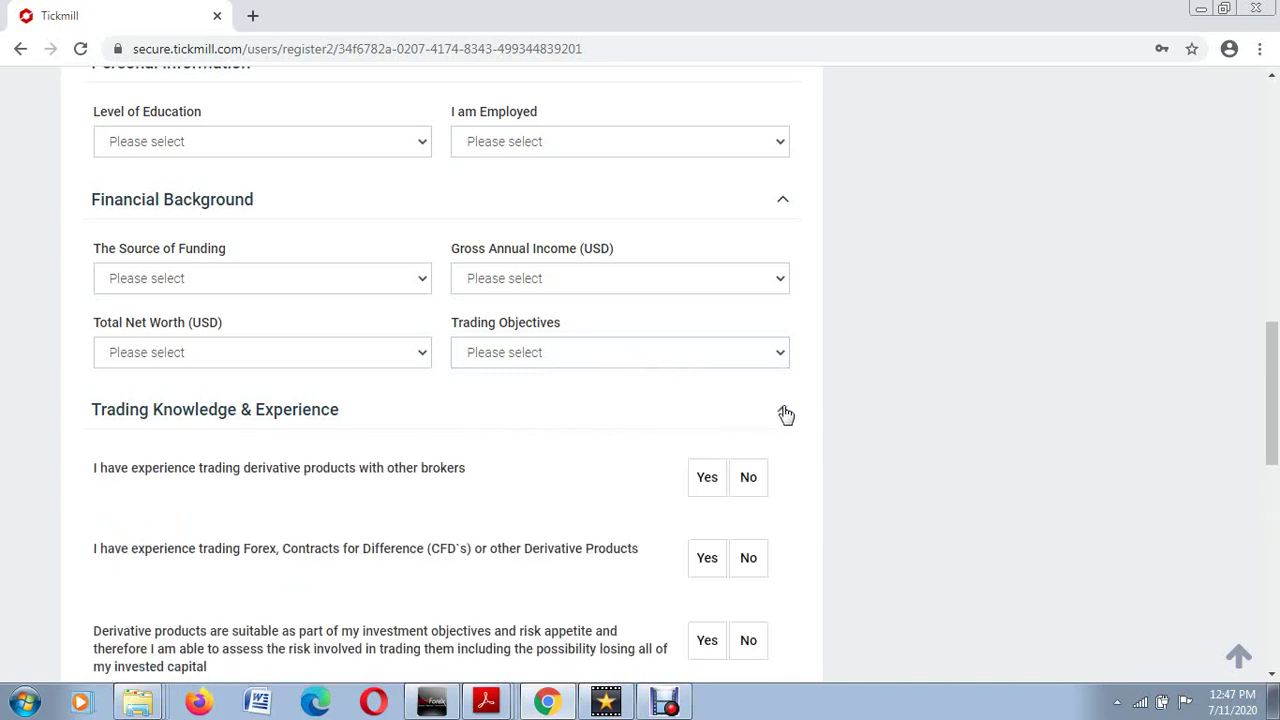
pyautogui.scroll(-3, 786, 414)
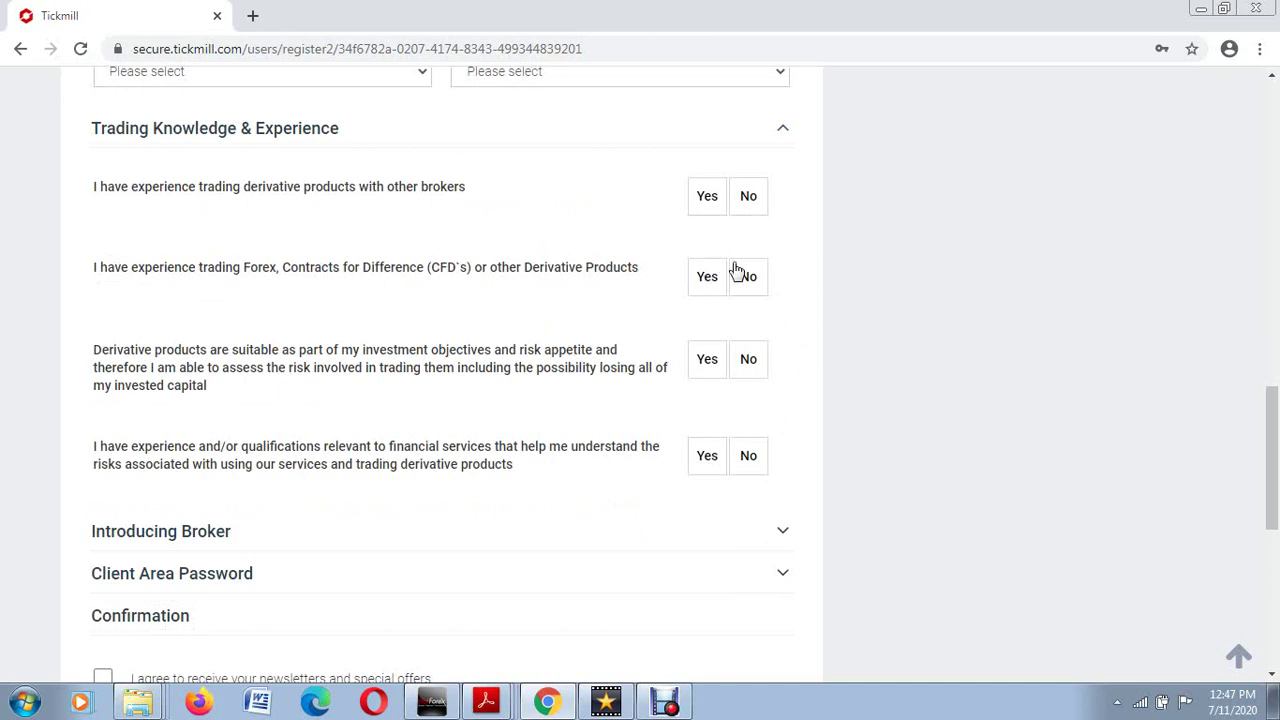
pyautogui.scroll(2, 760, 320)
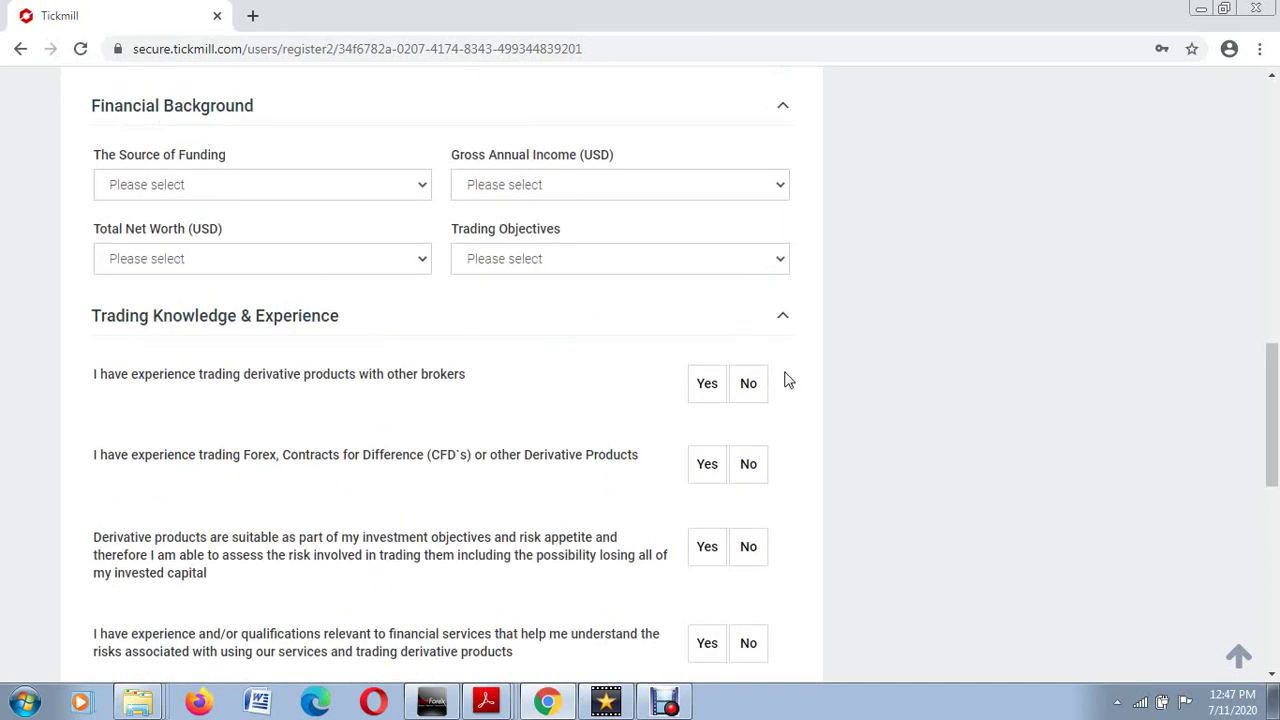
pyautogui.click(783, 318)
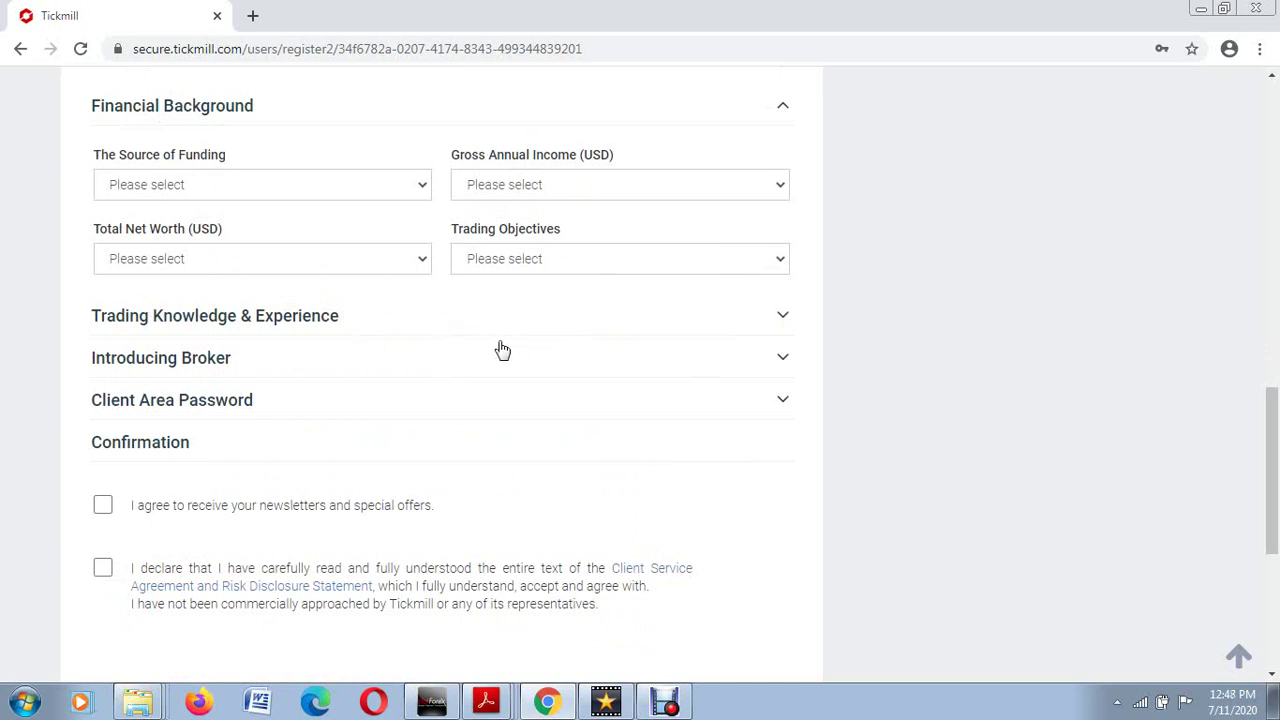
pyautogui.click(779, 364)
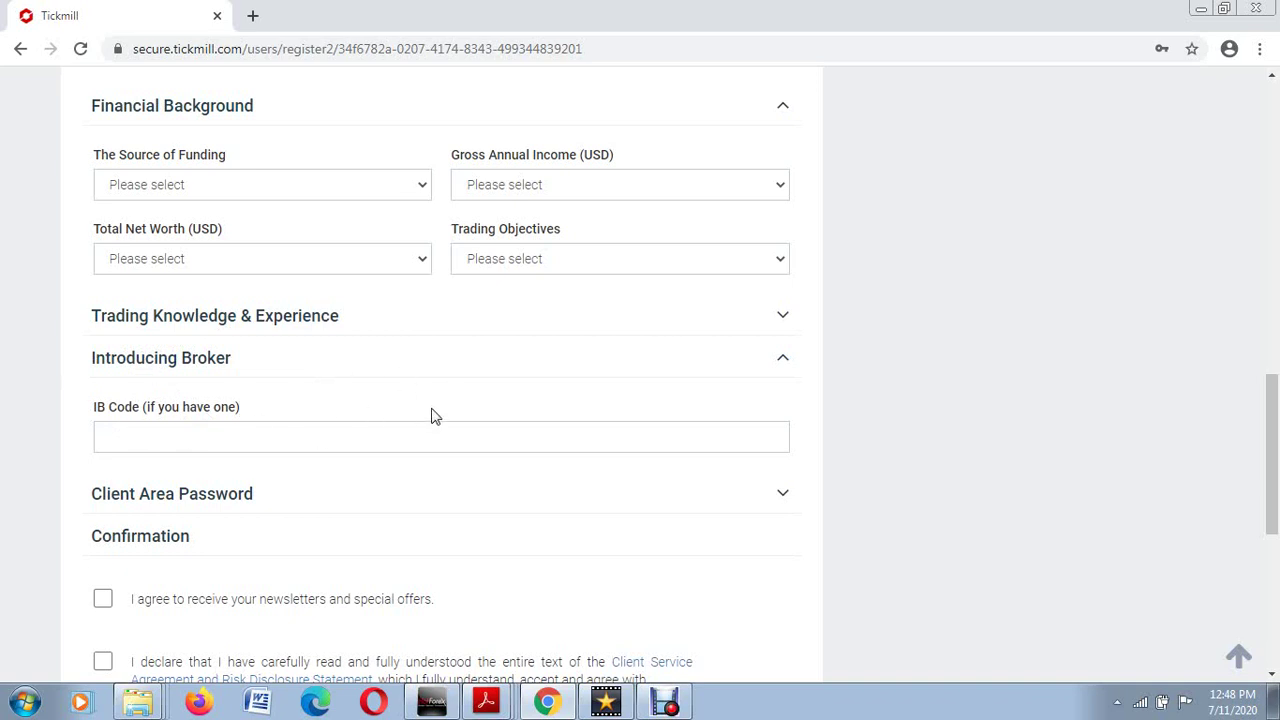
pyautogui.click(313, 438)
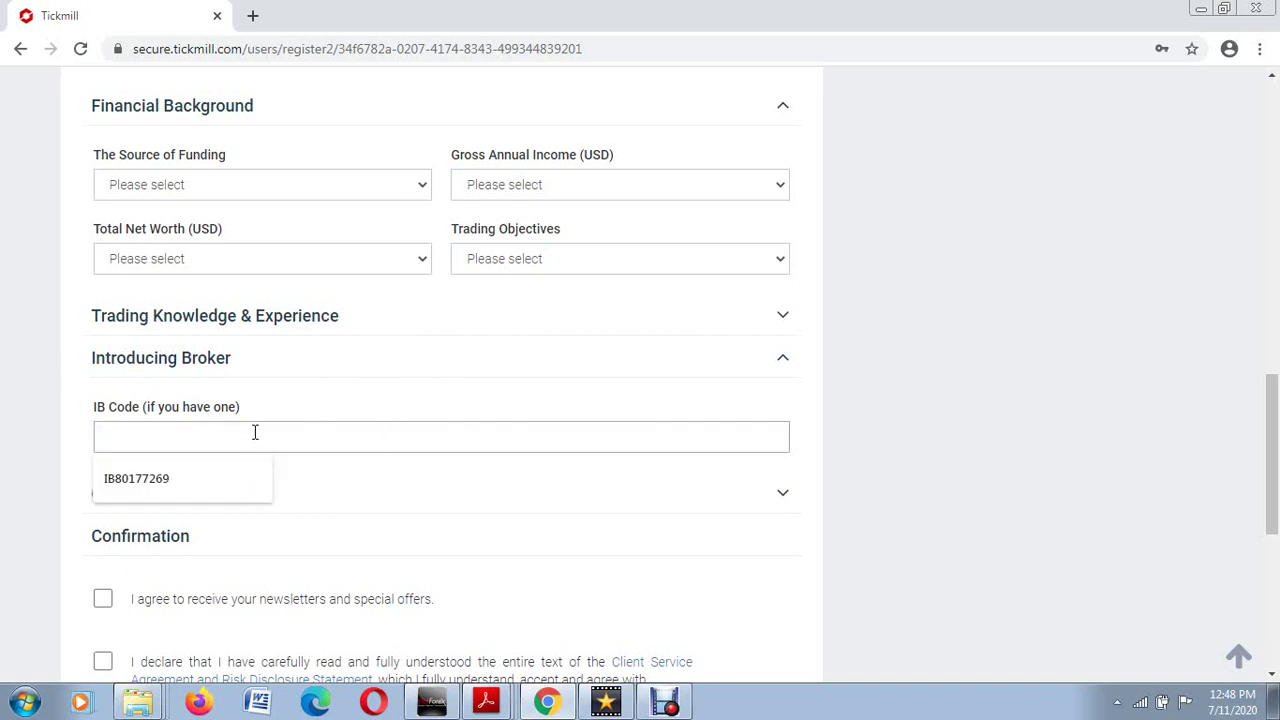
pyautogui.click(783, 360)
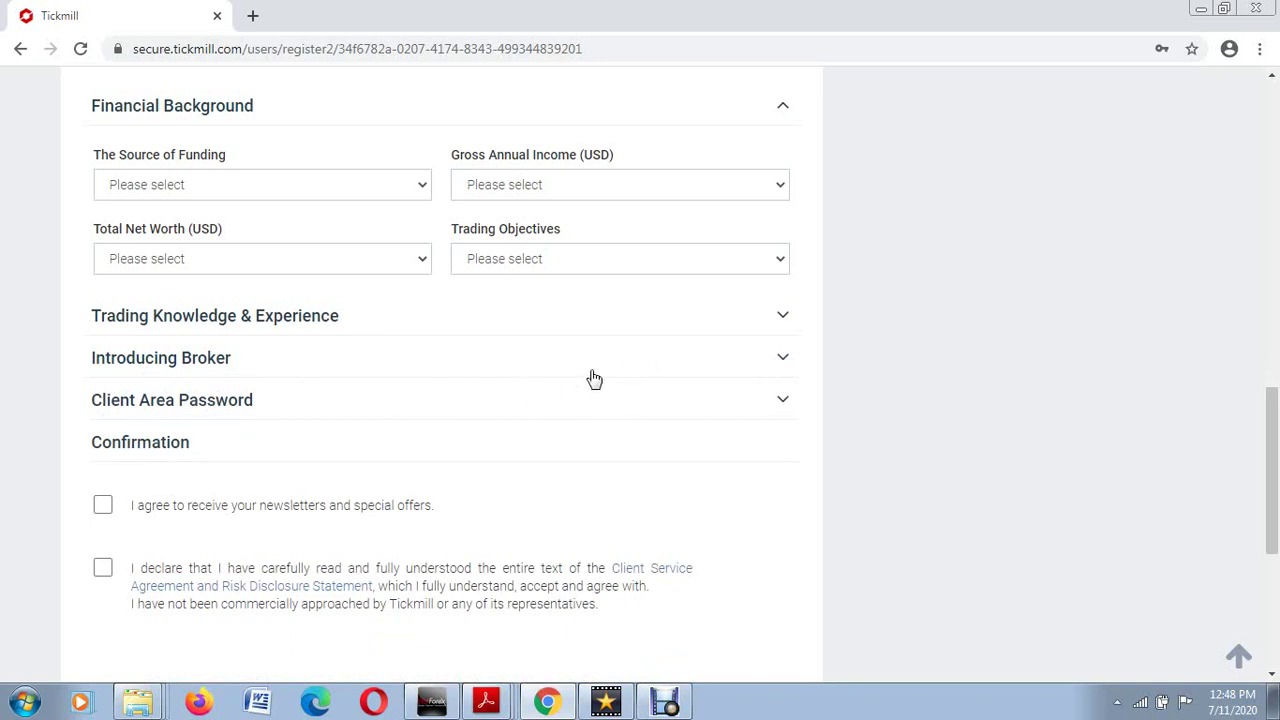
# Step: Collapse Financial Background, and expand then collapse Client Area Password again
pyautogui.click(783, 110)
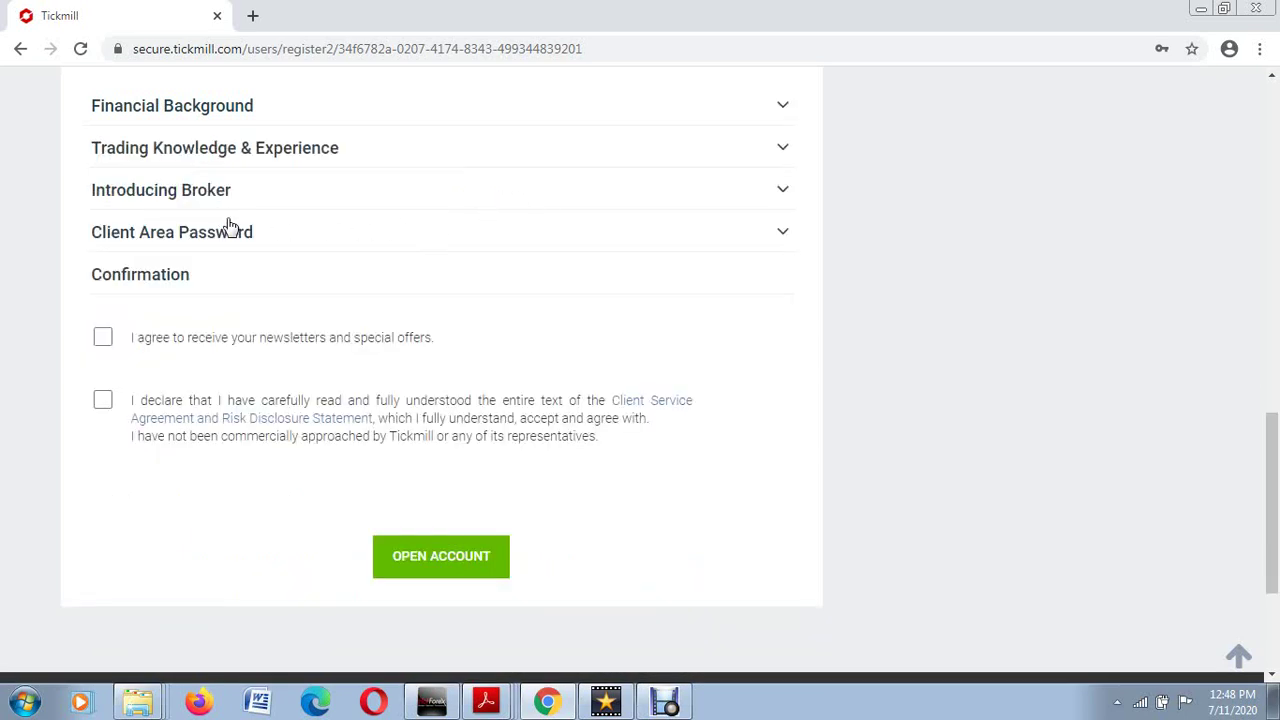
pyautogui.click(784, 233)
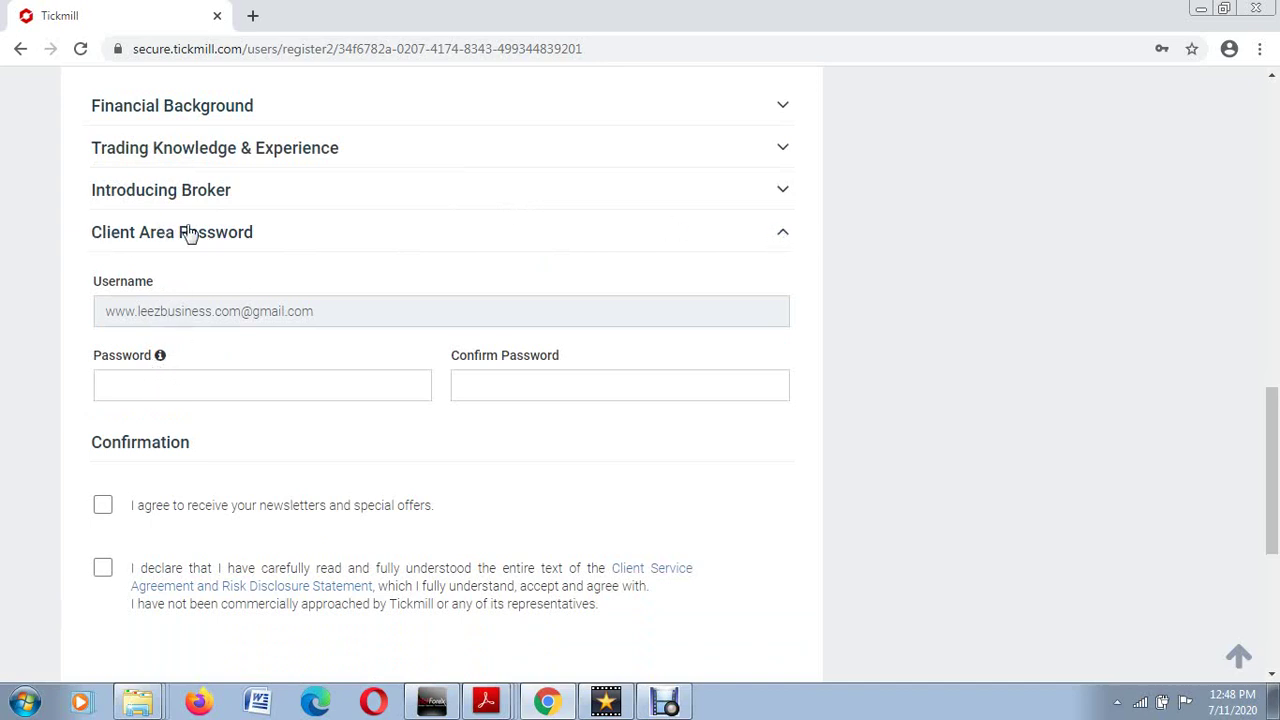
pyautogui.click(784, 236)
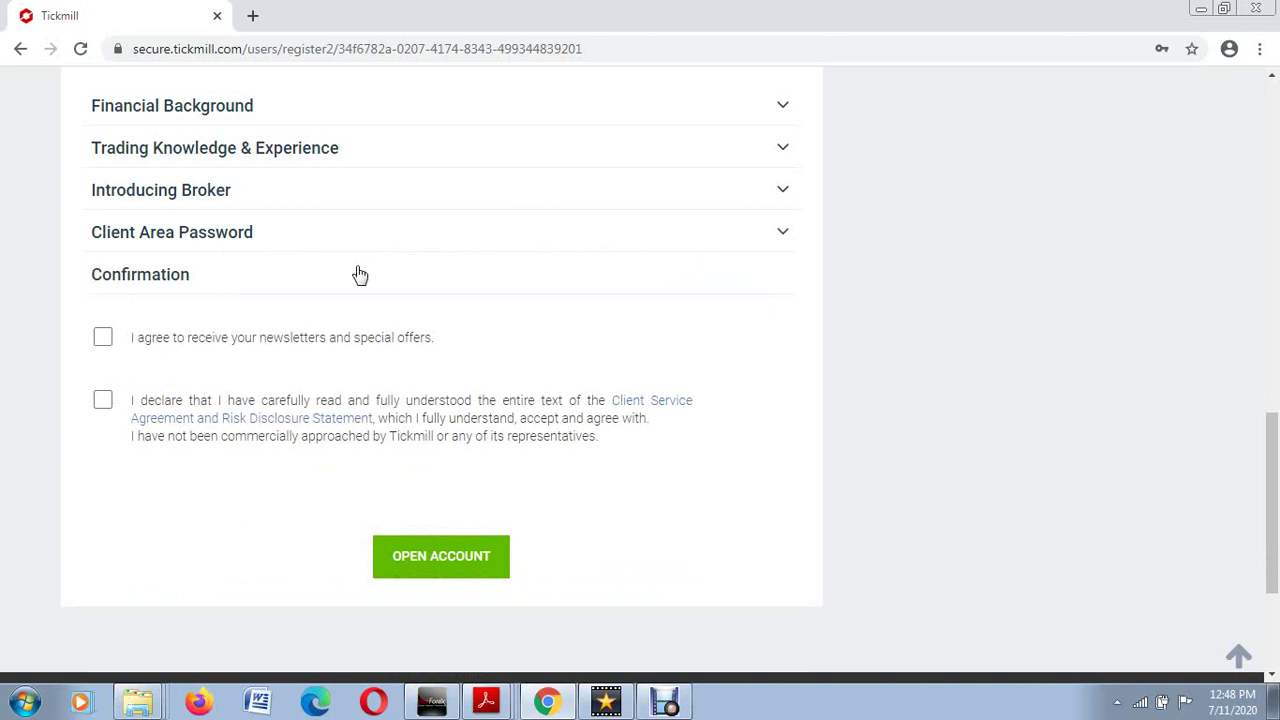
pyautogui.scroll(2, 340, 320)
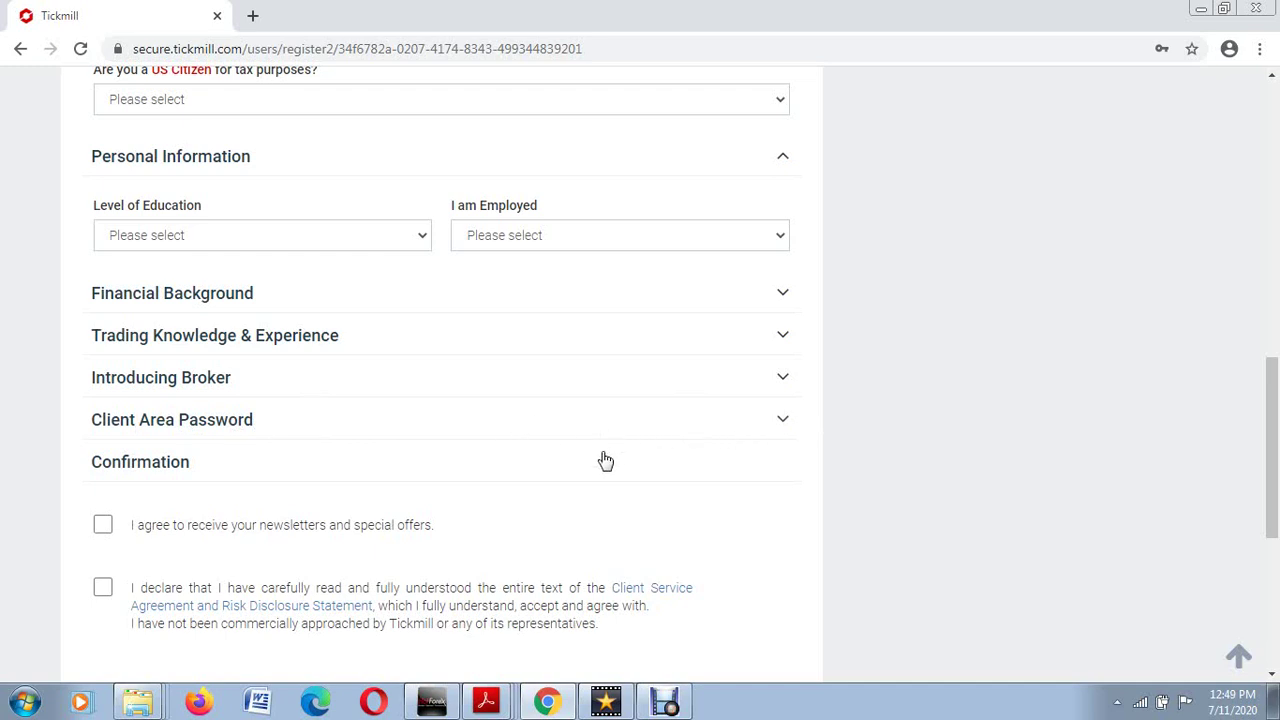
# Step: Tick the 'I agree to receive your newsletters' and 'I declare that I have carefully read' checkboxes
pyautogui.scroll(-3, 650, 437)
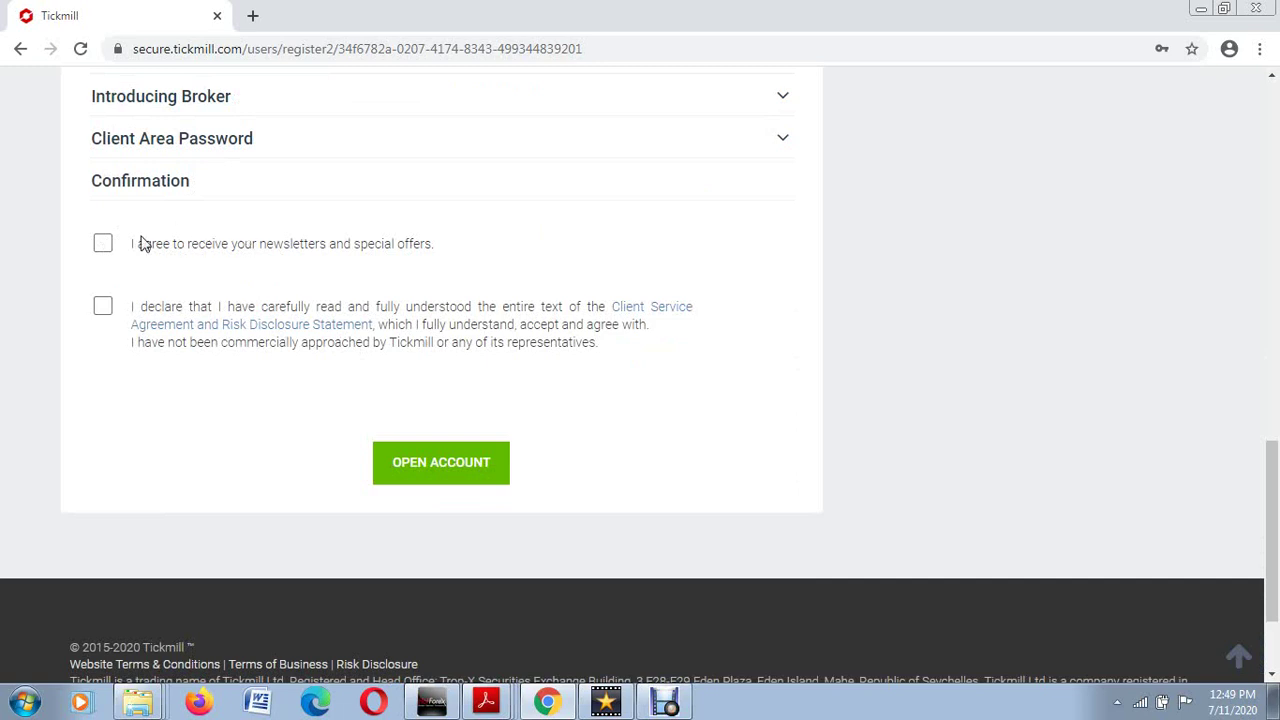
pyautogui.click(103, 244)
pyautogui.click(103, 305)
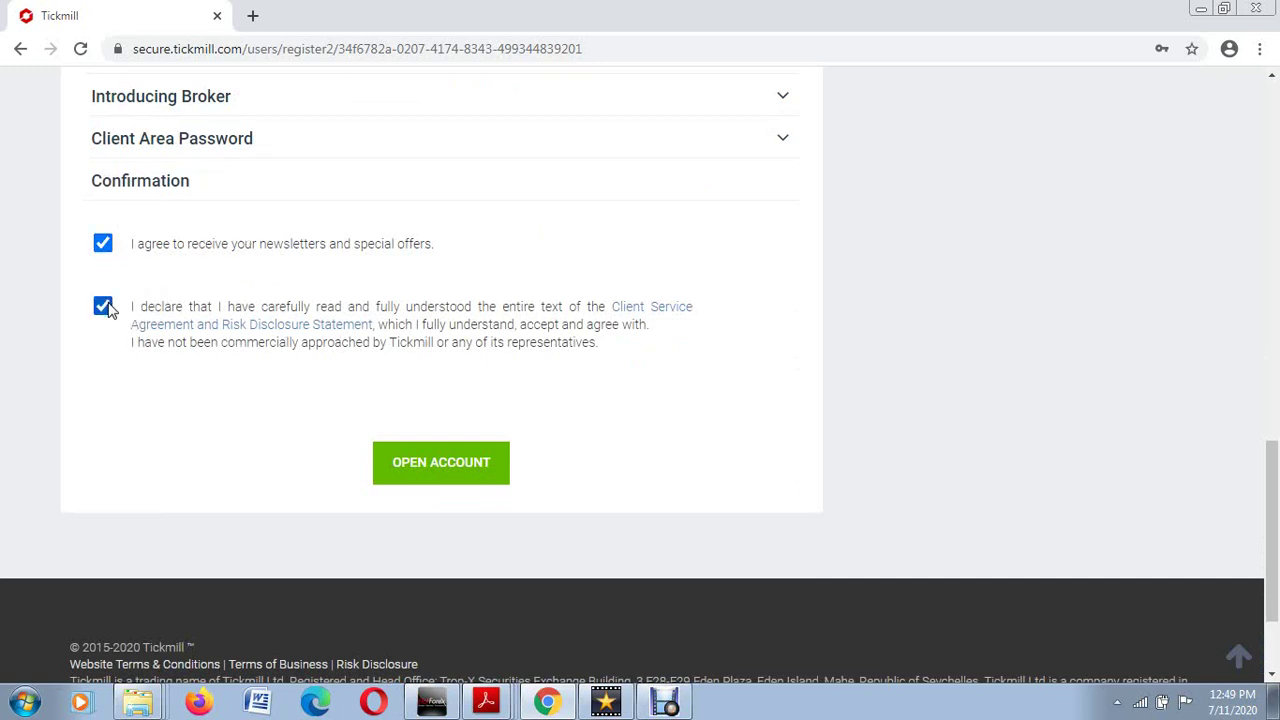
# Step: Scroll back up through the step 2 form to review the filled address and ticked confirmations
pyautogui.scroll(1, 313, 300)
pyautogui.scroll(2, 313, 300)
pyautogui.scroll(-2, 326, 277)
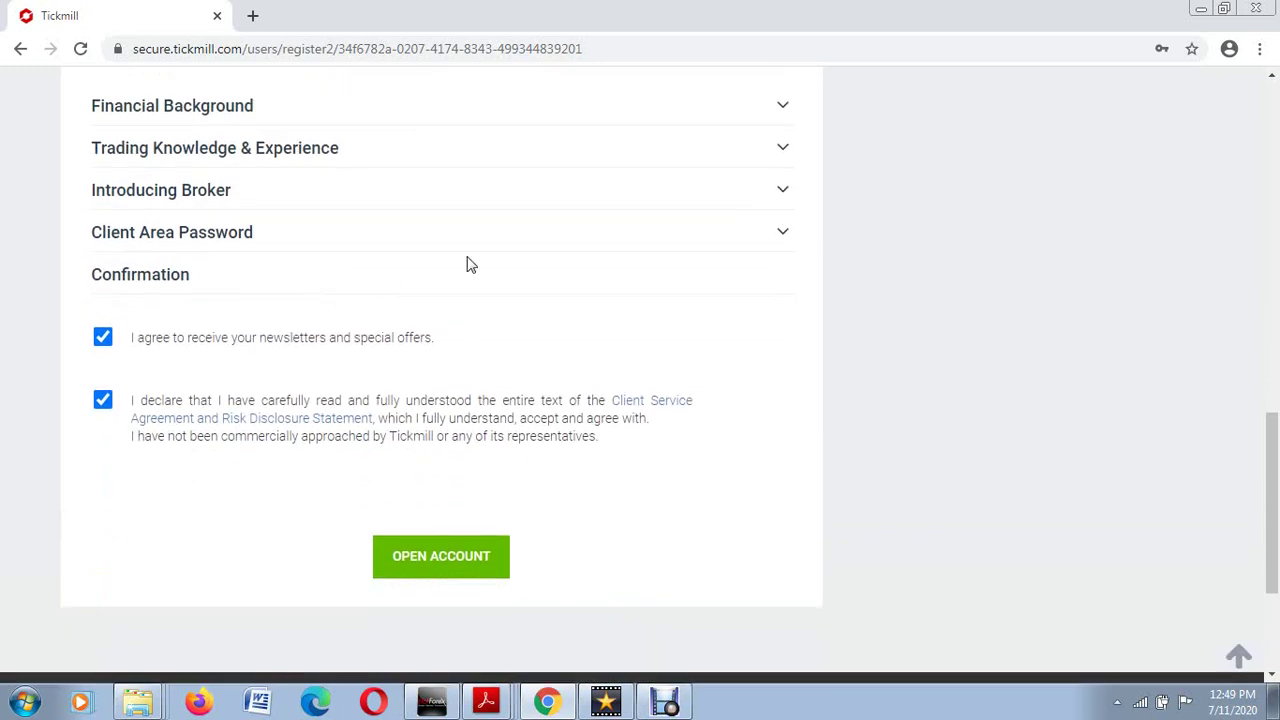
pyautogui.scroll(-2, 281, 331)
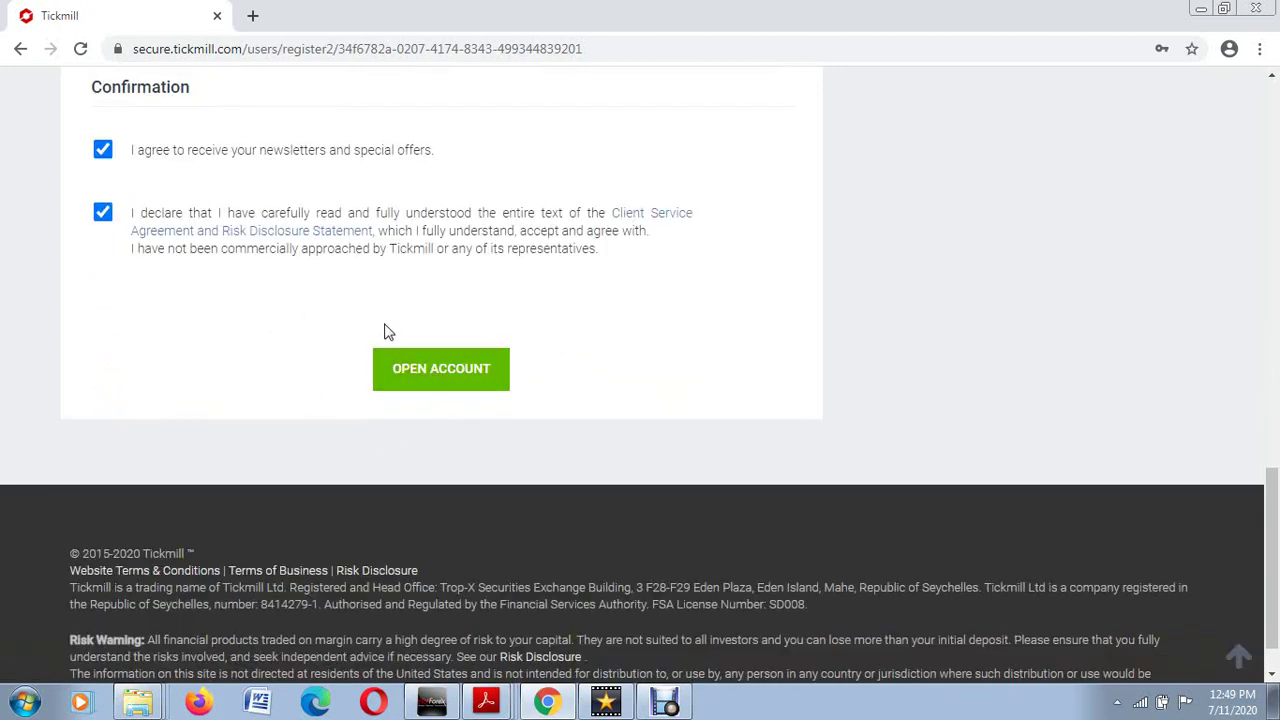
pyautogui.scroll(3, 386, 331)
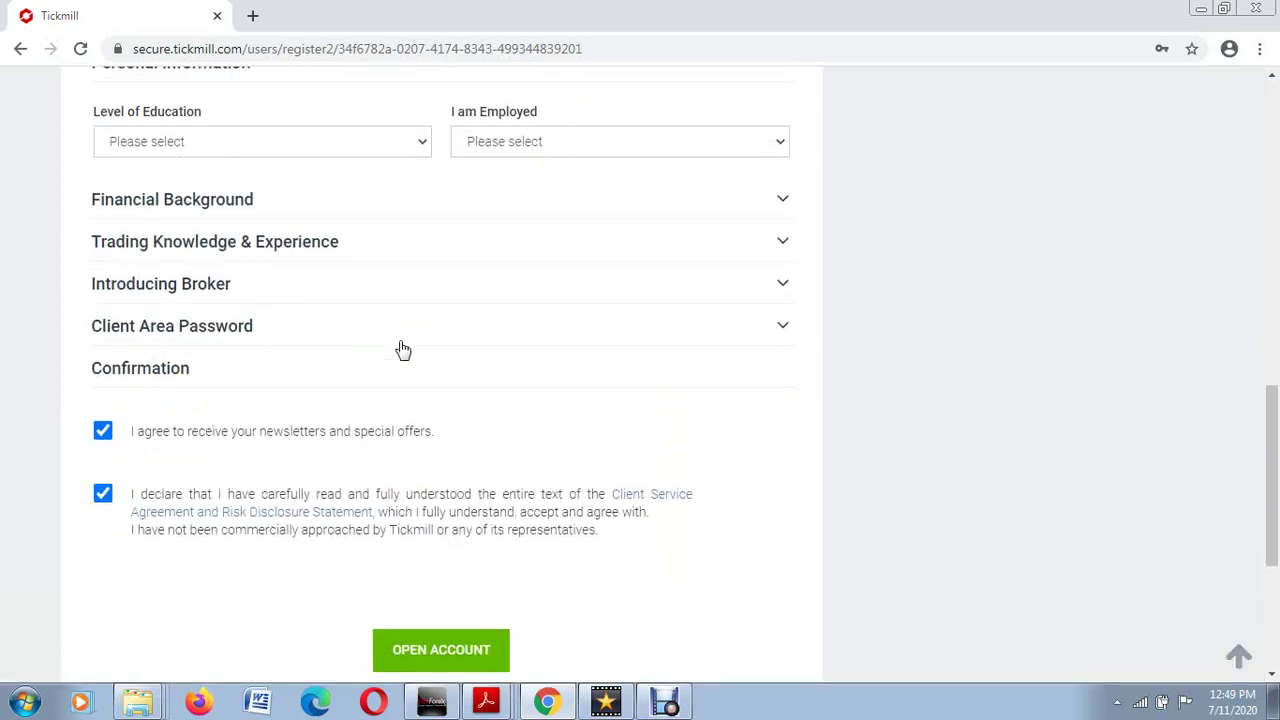
pyautogui.scroll(-2, 403, 350)
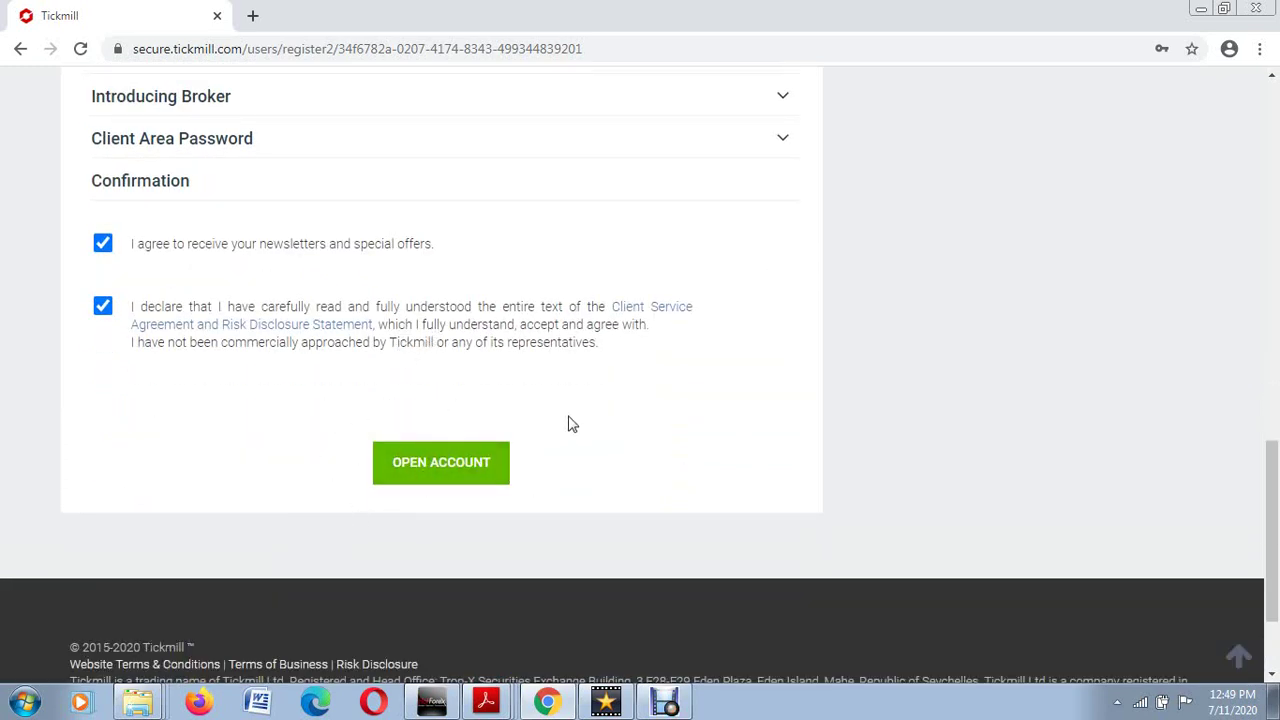
pyautogui.scroll(1, 373, 436)
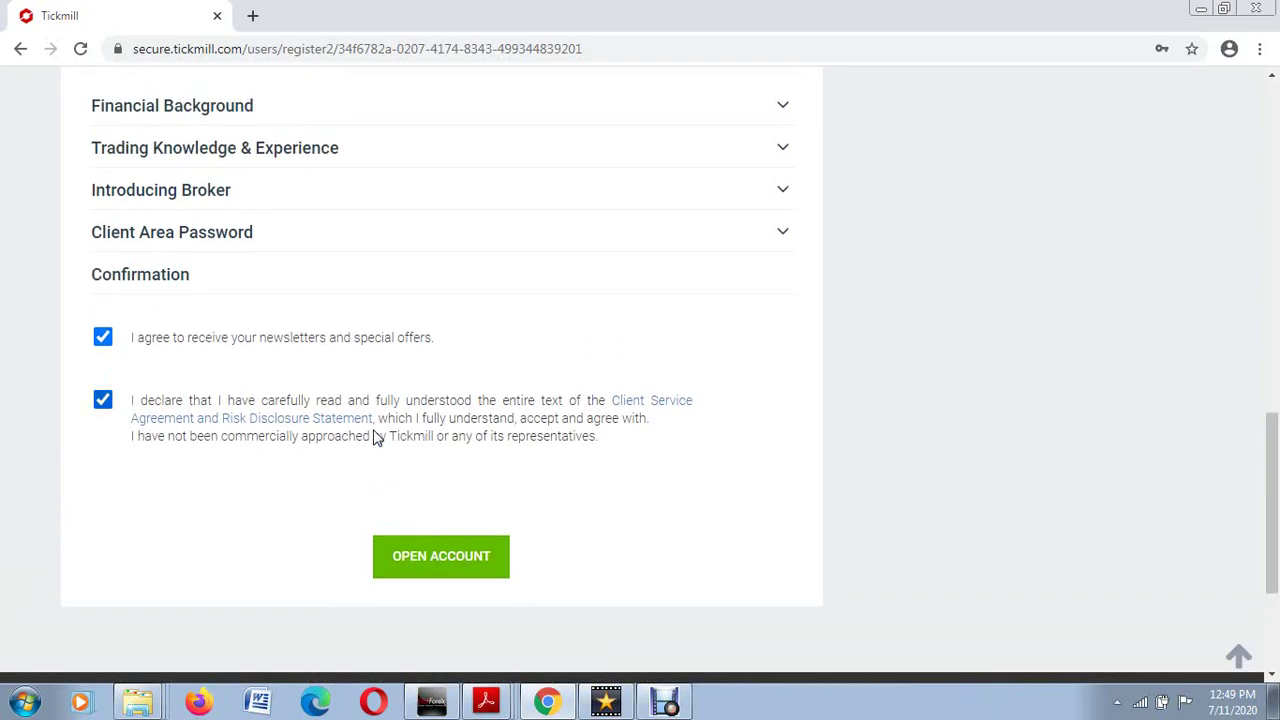
pyautogui.scroll(10, 373, 436)
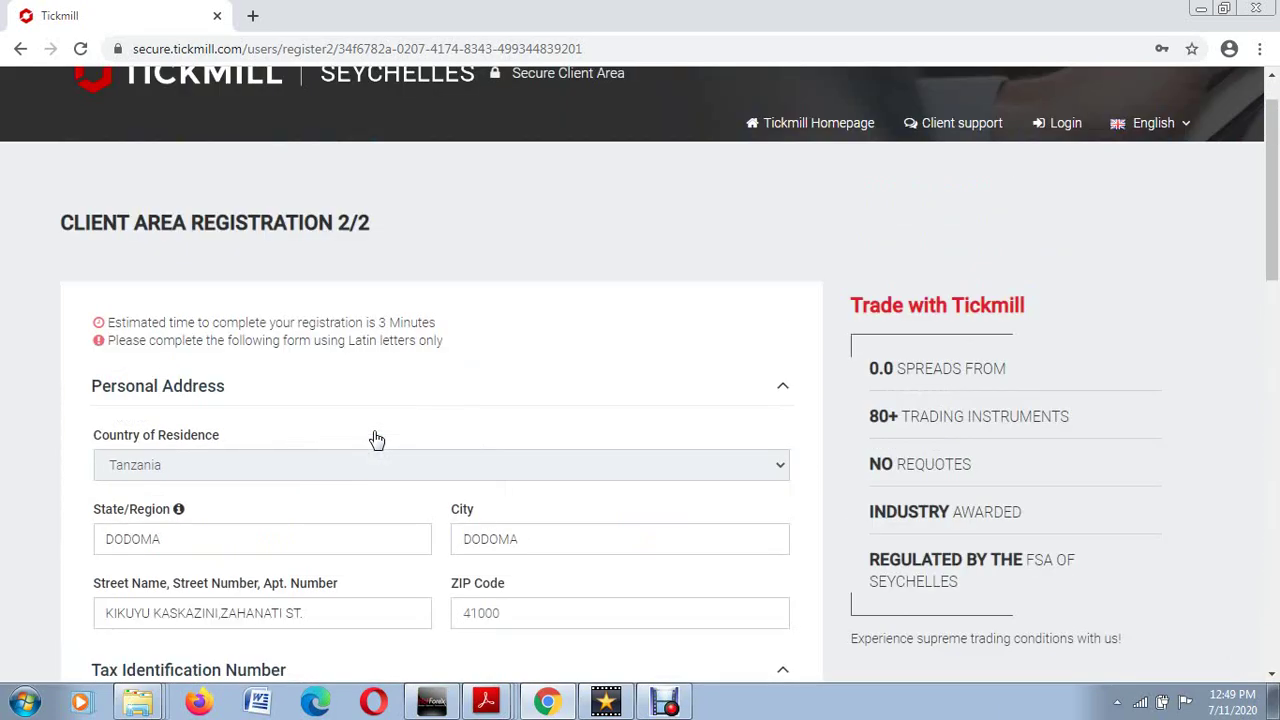
pyautogui.scroll(-2, 376, 440)
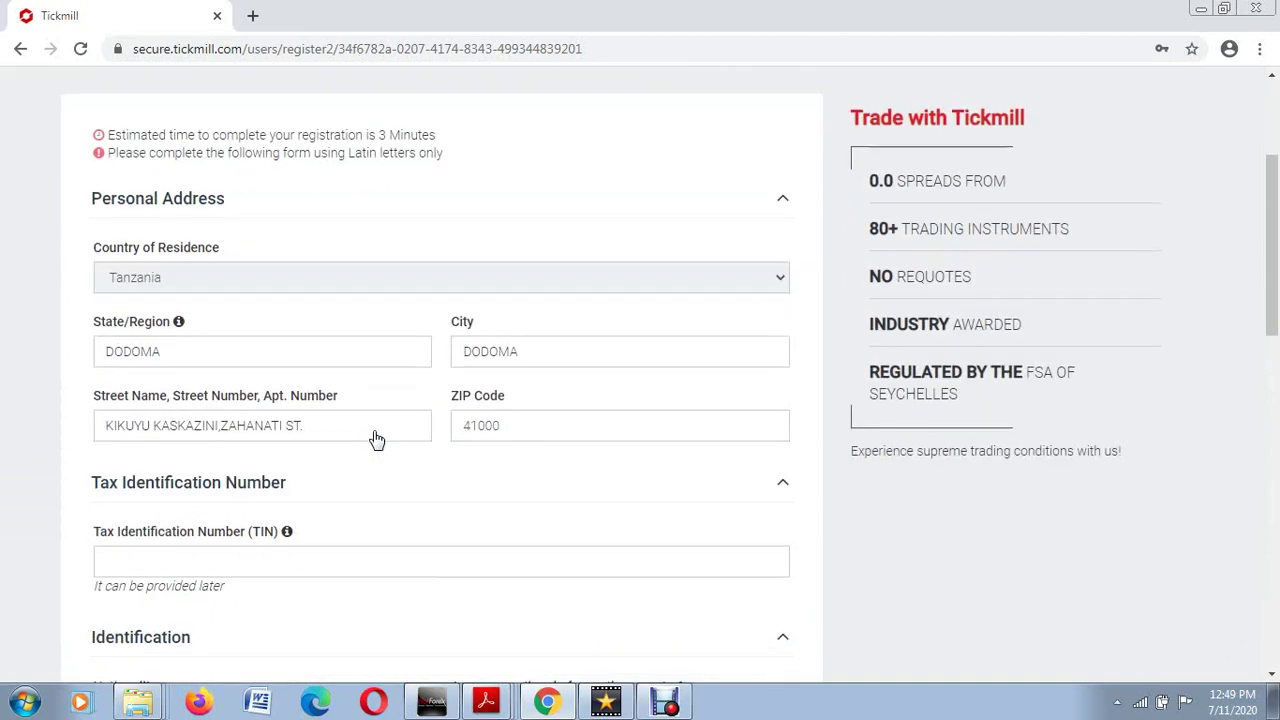
pyautogui.scroll(3, 376, 440)
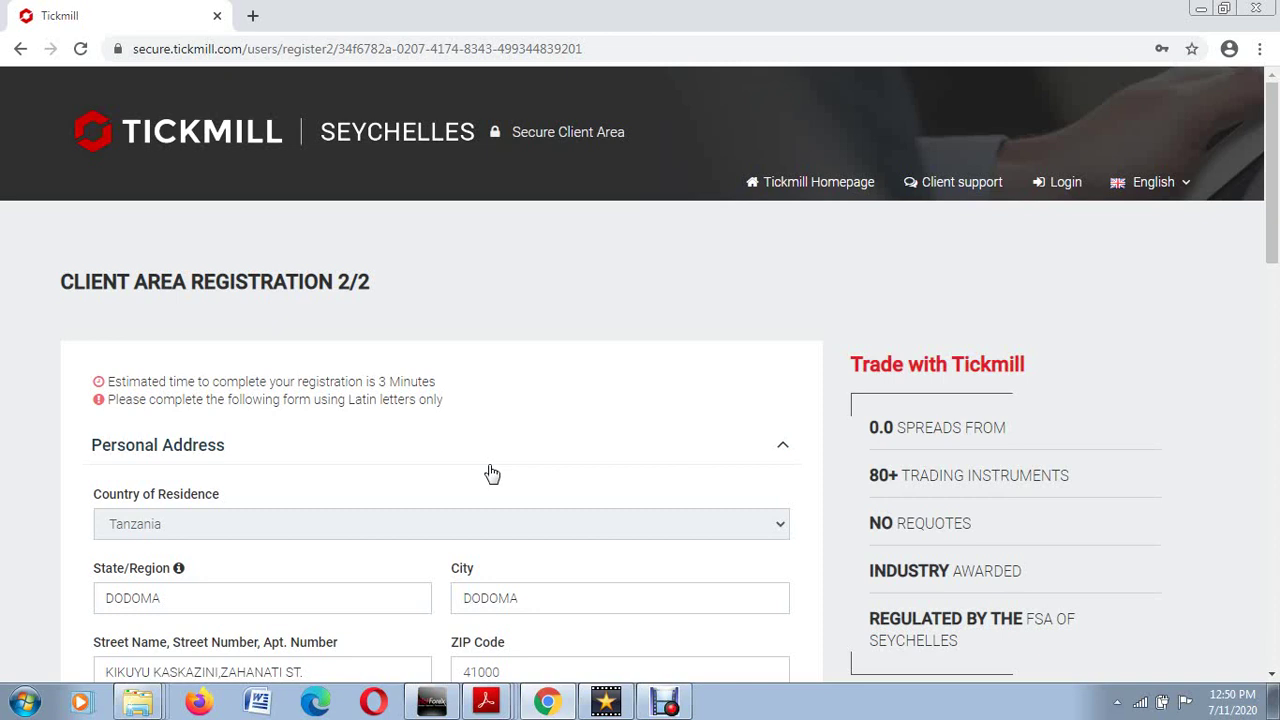
pyautogui.scroll(-1, 477, 487)
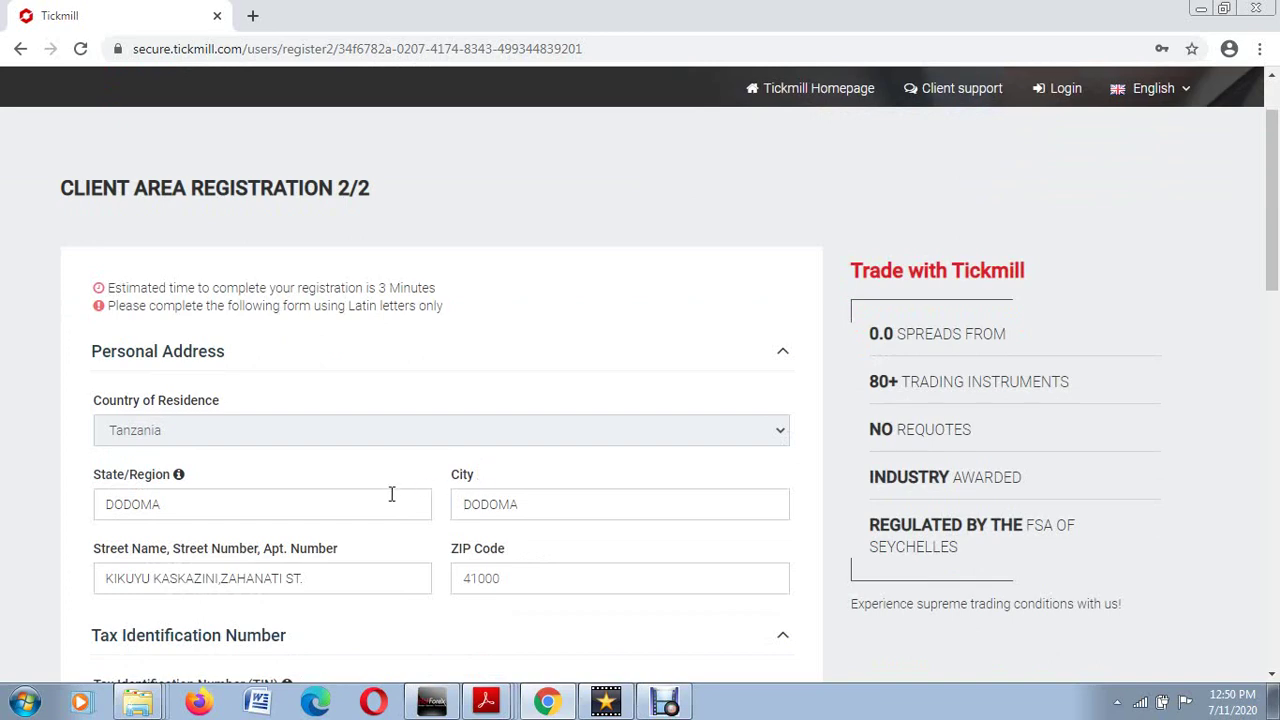
pyautogui.scroll(-2, 388, 502)
pyautogui.scroll(3, 388, 502)
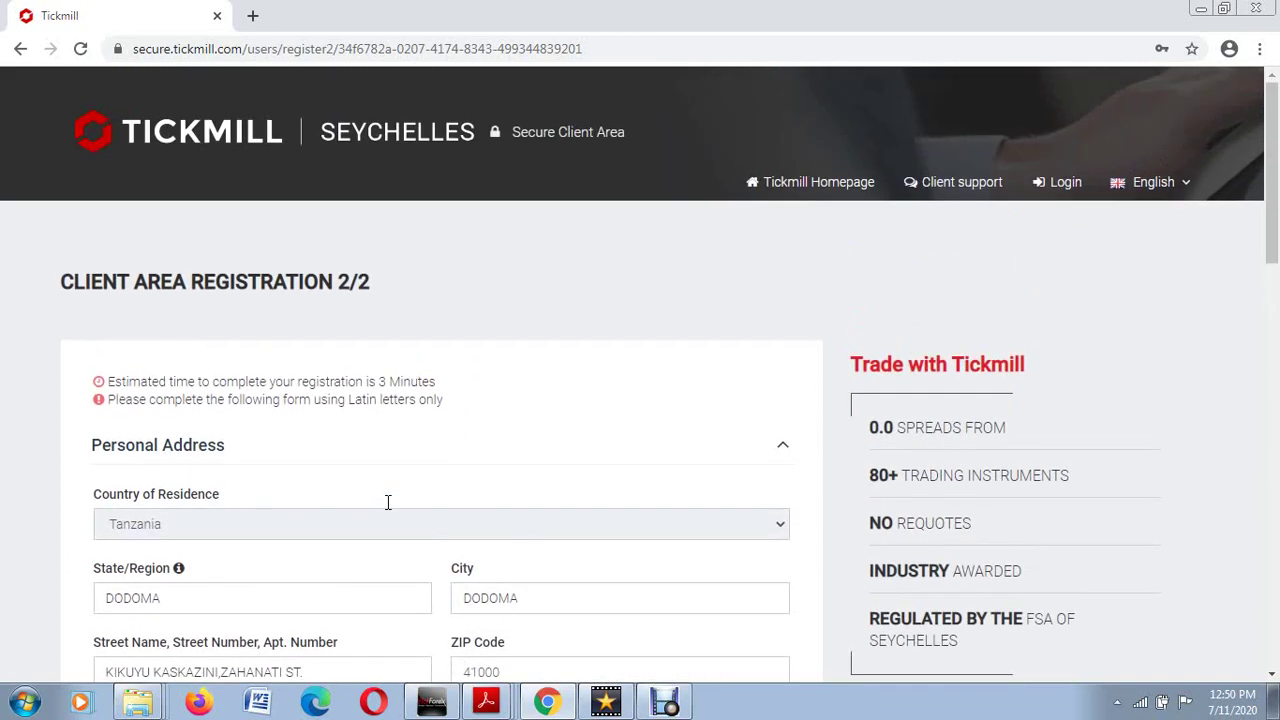